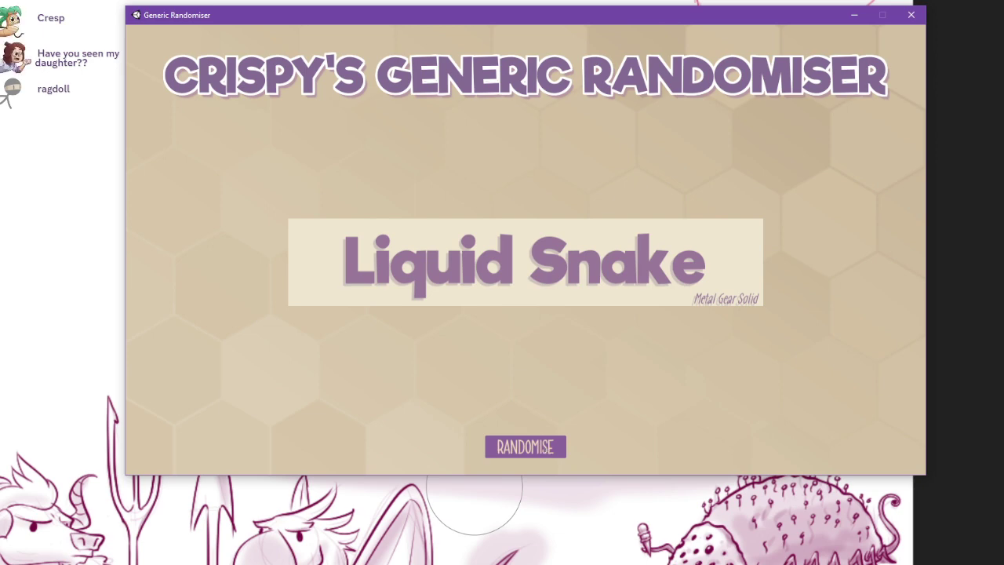
Step: Return from the Generic Randomiser to the drawing canvas and sketch an oval head in blank space with a smaller brush
left_click(685, 4)
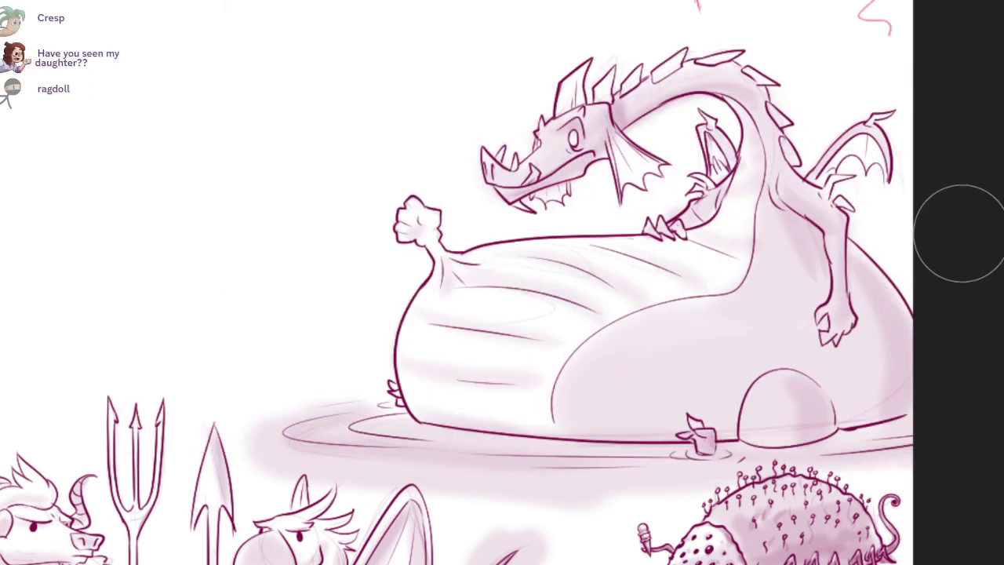
left_click_drag(380, 262, 797, 320)
key("bracketleft")
key("bracketleft")
key("bracketleft")
key("bracketleft")
key("bracketleft")
key("bracketleft")
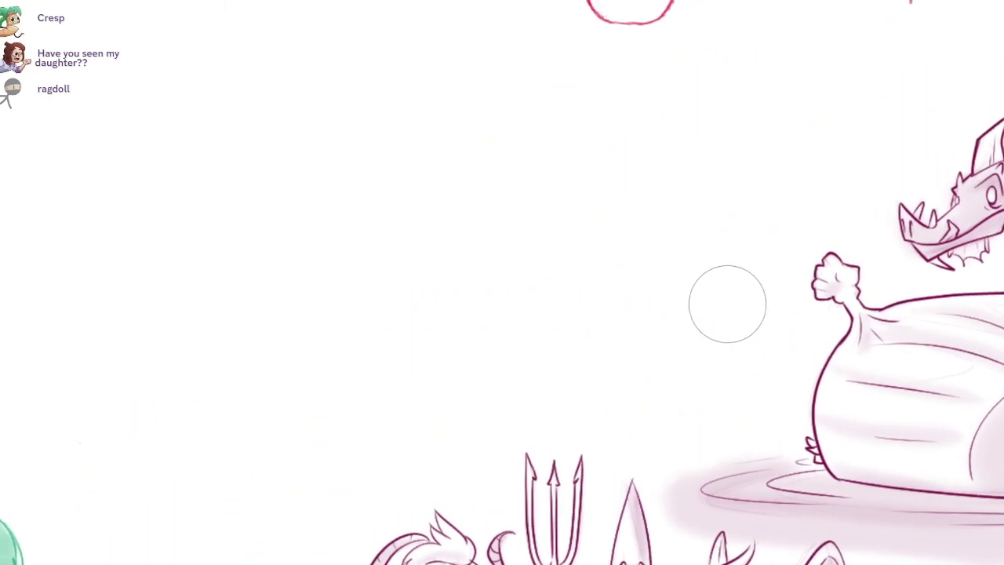
left_click_drag(588, 122, 614, 122)
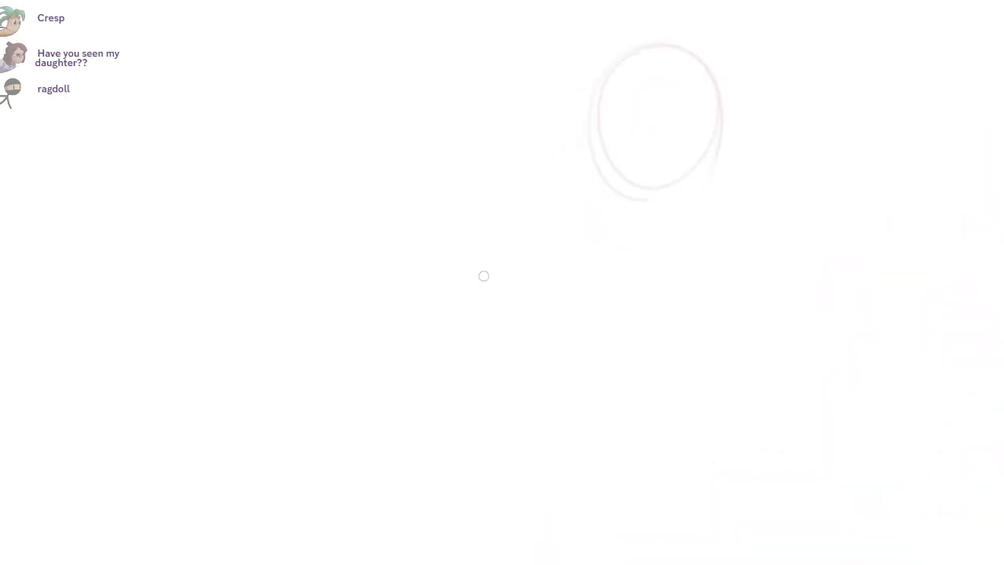
Step: Rough in a curved hand with raised thumb away from the head, and a nose and wide open grin on the face
left_click_drag(374, 285, 347, 289)
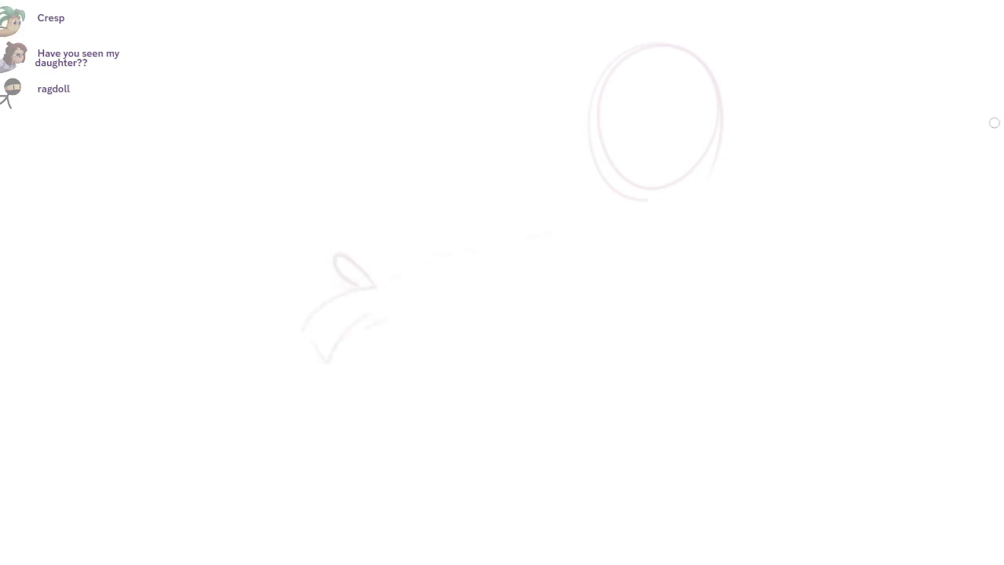
left_click_drag(628, 216, 708, 171)
key("ctrl+z")
mouse_move(601, 73)
left_mouse_down()
mouse_move(598, 132)
mouse_move(653, 171)
mouse_move(690, 144)
left_mouse_up()
scroll(624, 144, "up", 2)
left_click_drag(994, 123, 978, 124)
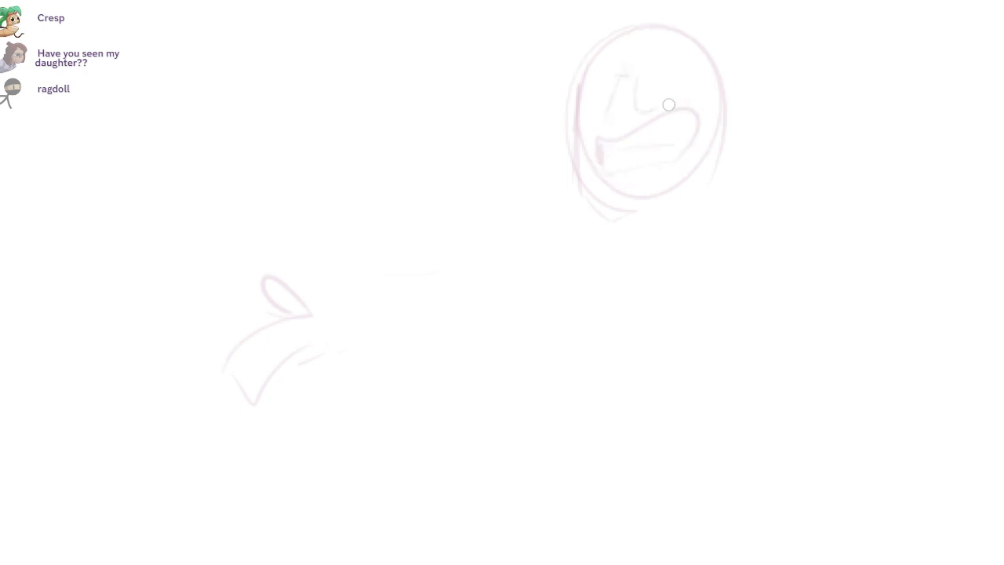
scroll(599, 140, "up", 3)
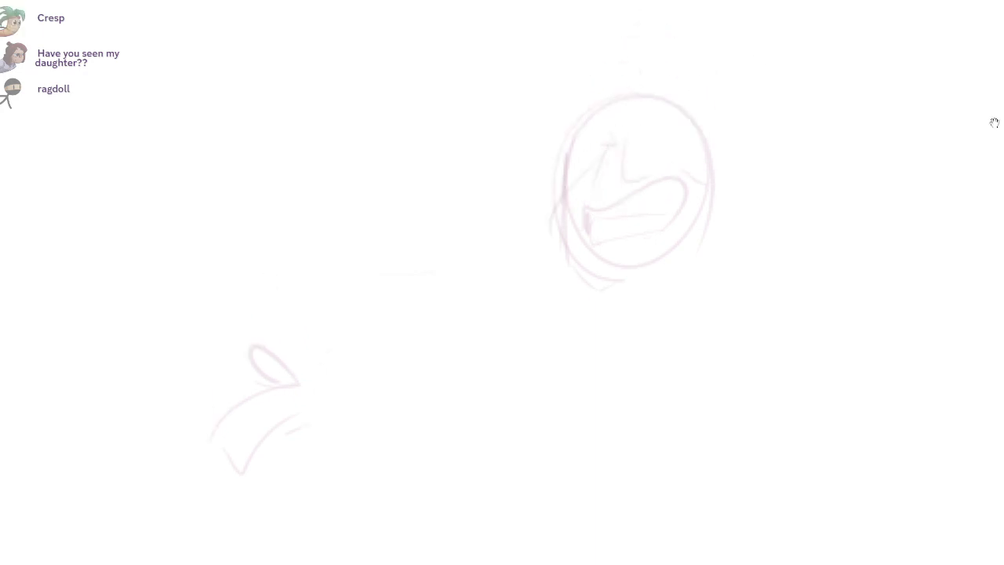
Step: Sketch wavy hair over the crown and a long lock flowing back behind the head and shoulder
left_click_drag(994, 123, 975, 128)
mouse_move(620, 86)
left_mouse_down()
mouse_move(677, 51)
mouse_move(725, 123)
mouse_move(789, 130)
left_mouse_up()
left_click_drag(834, 105, 856, 216)
key("ctrl+z")
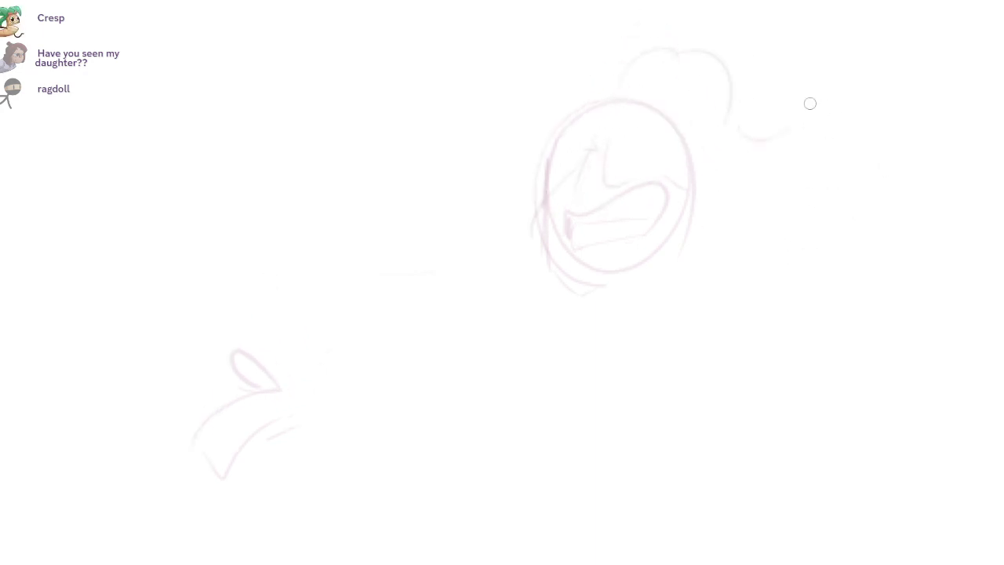
left_click_drag(786, 123, 908, 273)
left_click_drag(683, 225, 823, 280)
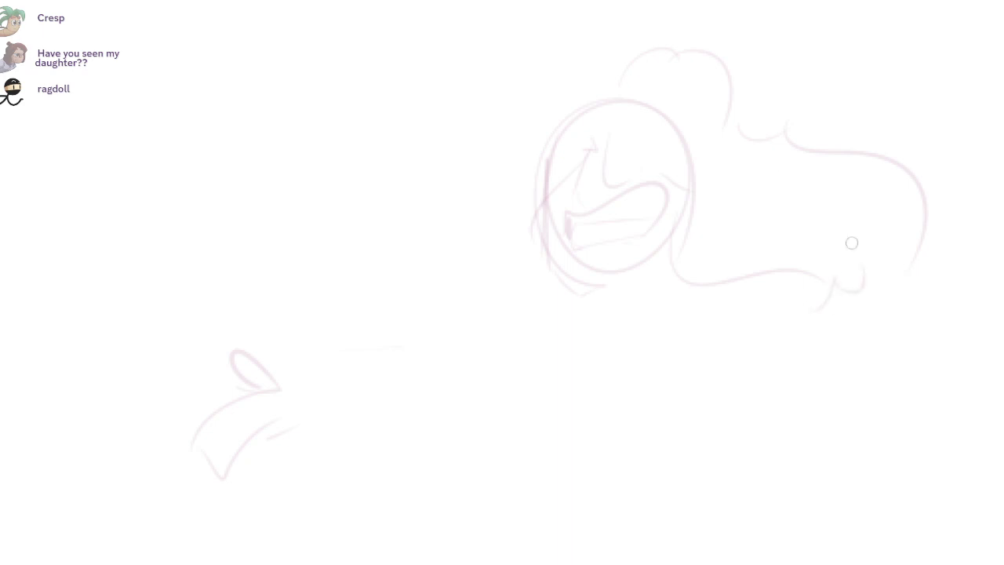
Step: Add an upswept tuft above the forehead and two rounded hair lobes down the front side of the head
left_click_drag(623, 81, 583, 26)
left_click_drag(598, 14, 550, 76)
key("ctrl+z")
key("ctrl+z")
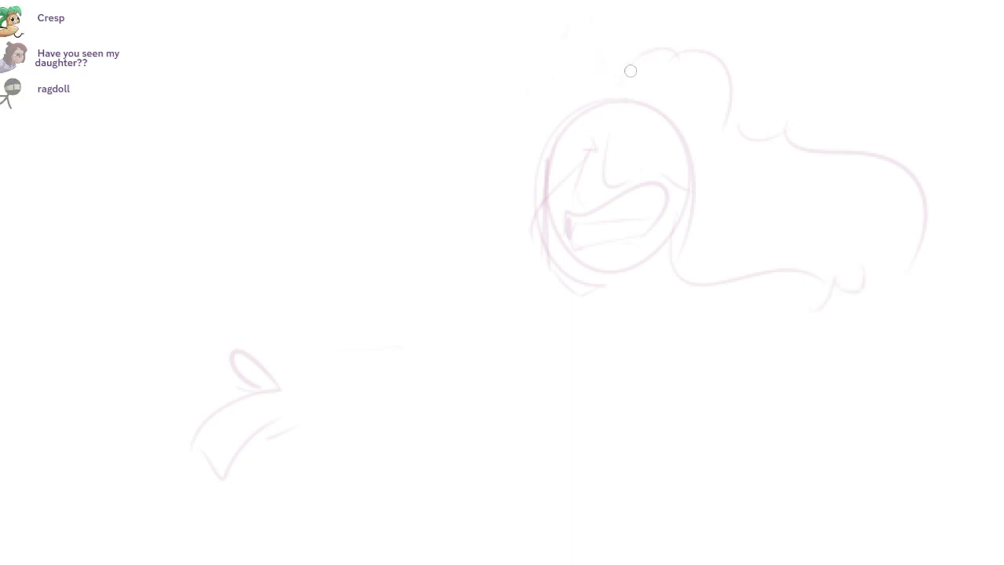
left_click_drag(630, 63, 585, 22)
mouse_move(595, 13)
left_mouse_down()
mouse_move(563, 65)
mouse_move(522, 91)
left_mouse_up()
left_click_drag(508, 179, 552, 269)
left_click_drag(998, 166, 994, 121)
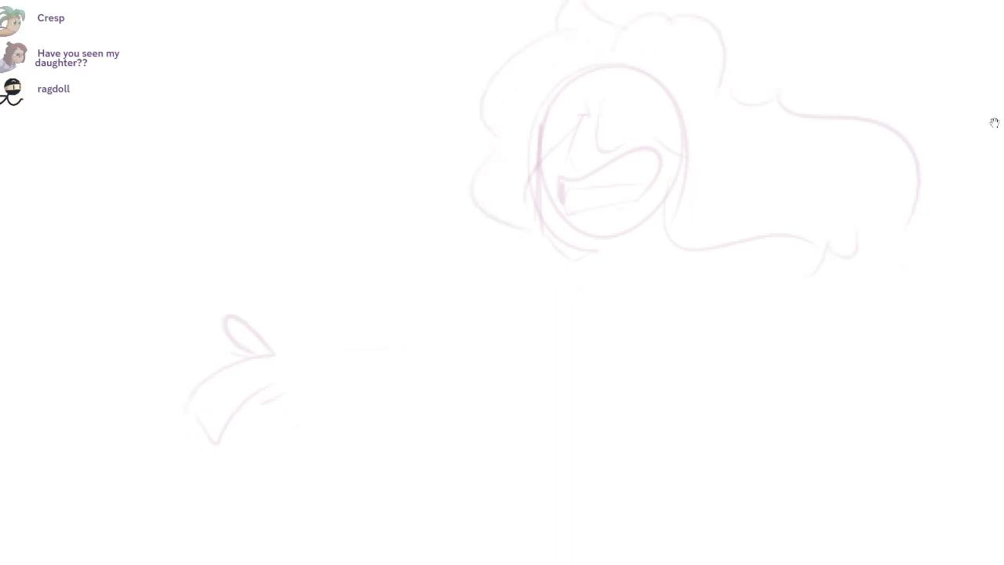
Step: Strengthen the brow and nose lines, square off the jaw, and sketch both sides of the neck below it
scroll(558, 181, "up", 2)
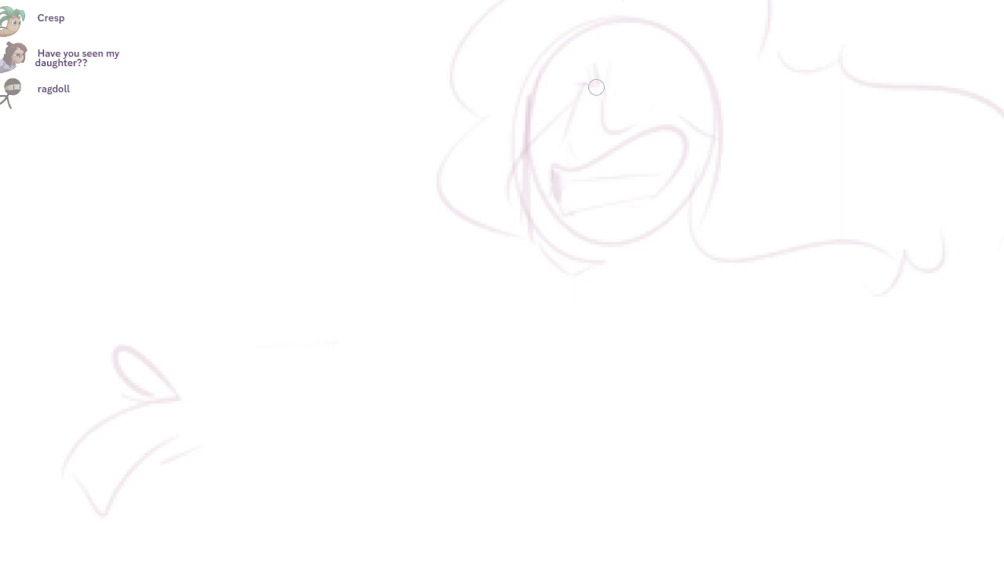
left_click_drag(596, 87, 568, 130)
mouse_move(526, 163)
left_mouse_down()
mouse_move(524, 241)
mouse_move(599, 268)
mouse_move(581, 260)
mouse_move(649, 253)
left_mouse_up()
left_click_drag(560, 266, 541, 297)
left_click_drag(687, 204, 698, 287)
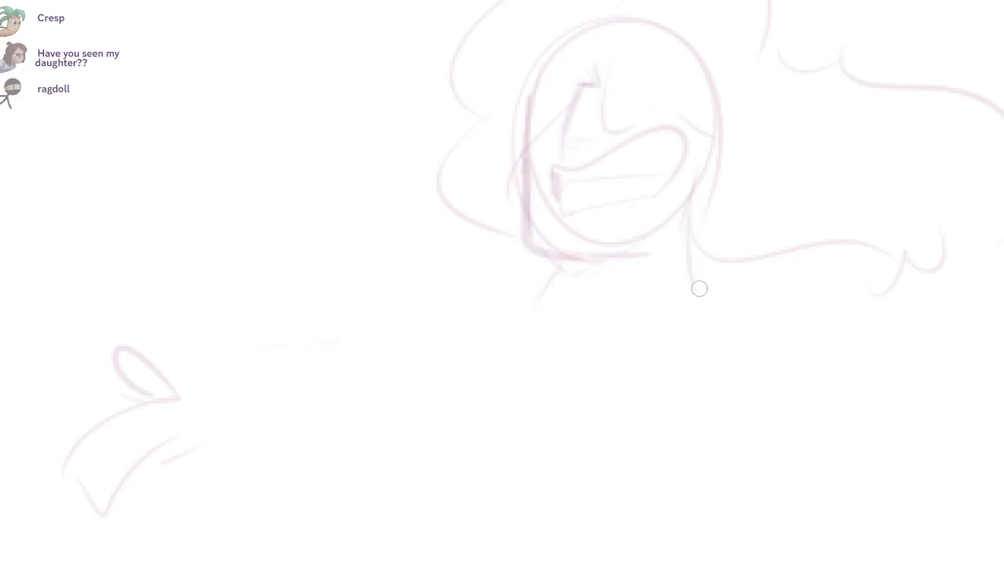
key("ctrl+z")
key("ctrl+z")
left_click_drag(578, 275, 560, 335)
left_click_drag(695, 224, 700, 285)
Step: Sketch the rounded shoulders, the collar line and the start of the upper edge of the outstretched arm
scroll(994, 123, "down", 2)
left_click_drag(1002, 192, 983, 85)
mouse_move(679, 159)
left_mouse_down()
mouse_move(805, 176)
mouse_move(769, 224)
left_mouse_up()
key("ctrl+z")
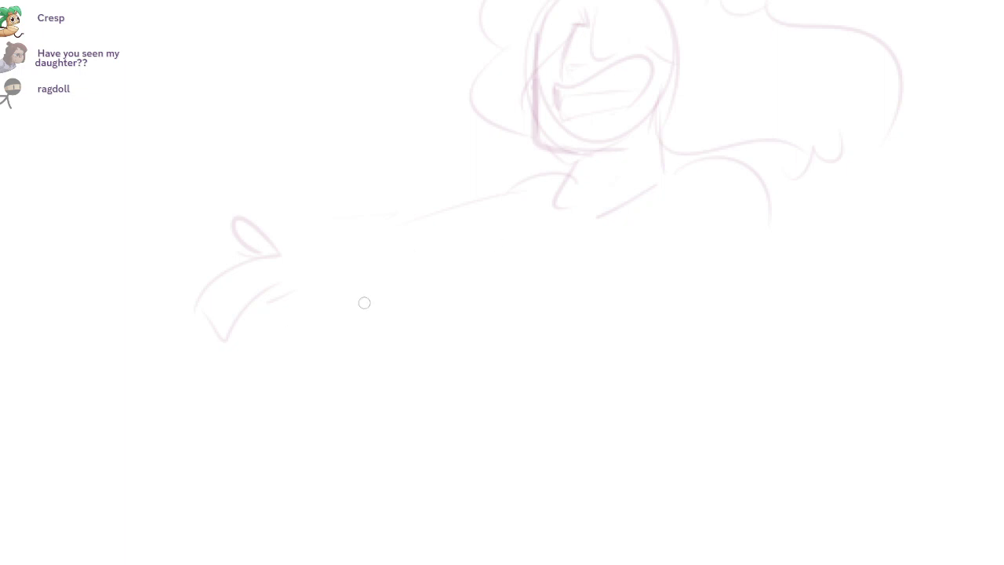
Step: Draw the underside of the outstretched arm and rough in small angular shapes beyond its hand
left_click_drag(364, 303, 546, 286)
left_click_drag(788, 136, 992, 120)
key("ctrl+z")
left_click_drag(472, 274, 714, 237)
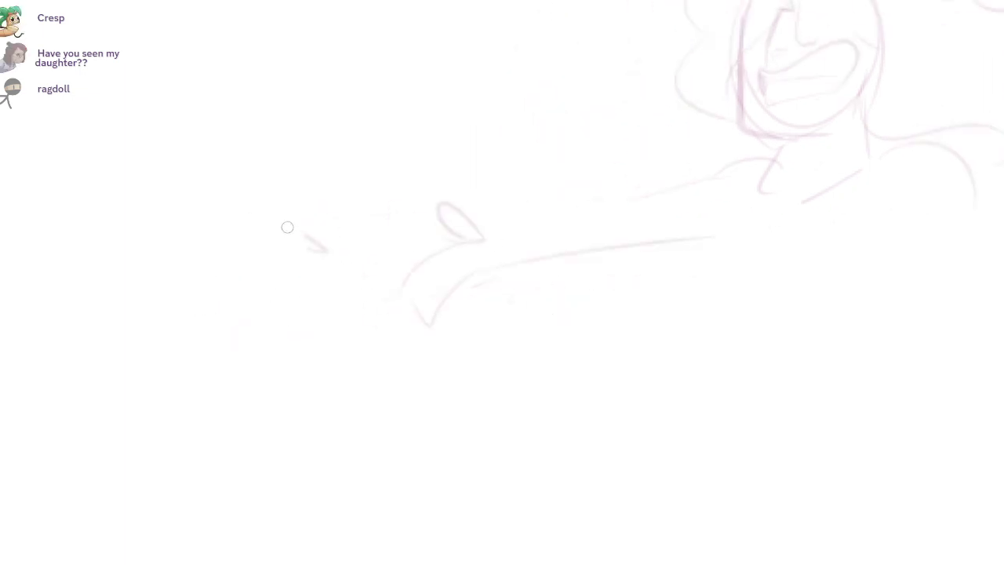
mouse_move(252, 257)
left_mouse_down()
mouse_move(291, 253)
mouse_move(248, 276)
mouse_move(251, 299)
mouse_move(303, 354)
left_mouse_up()
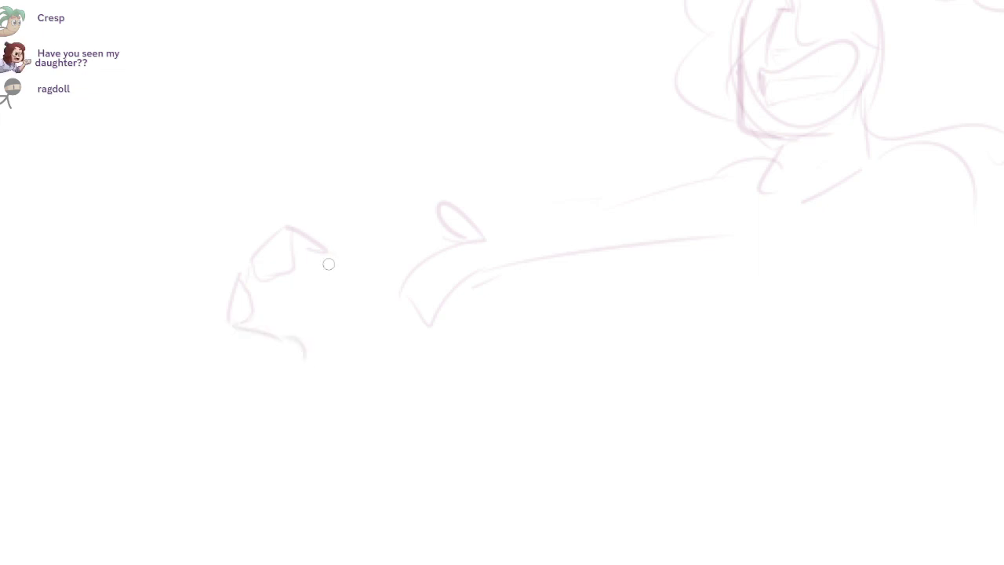
scroll(993, 122, "right", 3)
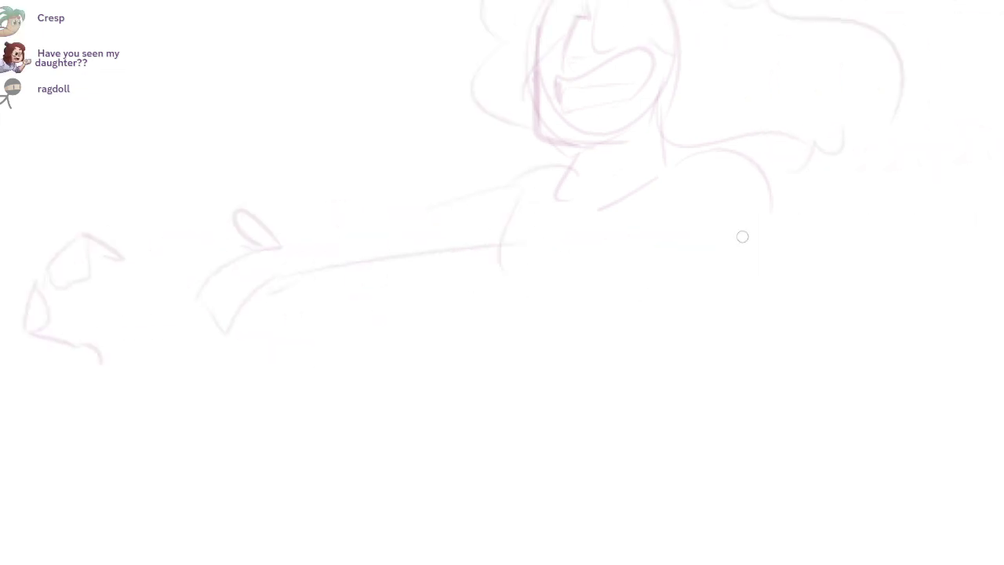
Step: Block in the bent arm with a sloping upper arm, a circle for the elbow and a forearm returning toward the waist
left_click_drag(740, 237, 675, 312)
left_click_drag(784, 175, 847, 249)
key("ctrl+z")
left_click_drag(745, 163, 825, 238)
key("ctrl+z")
mouse_move(680, 160)
left_mouse_down()
mouse_move(782, 178)
mouse_move(837, 245)
left_mouse_up()
left_click_drag(720, 242, 808, 287)
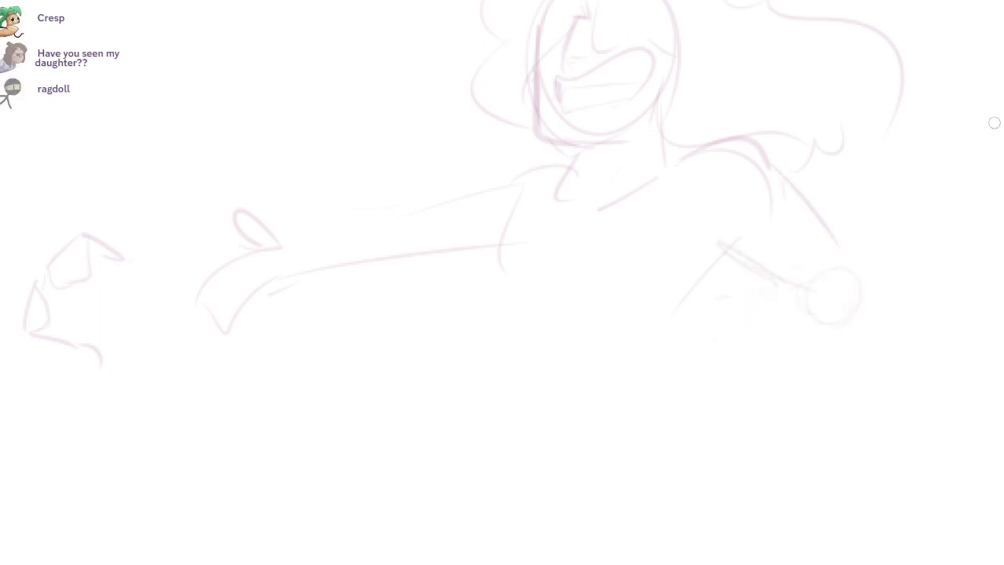
left_click_drag(860, 317, 814, 337)
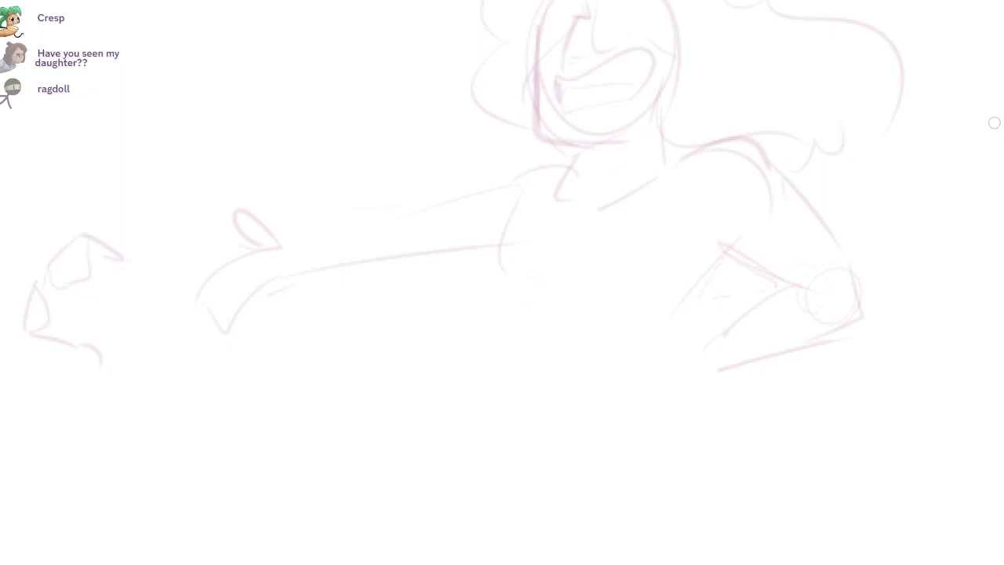
Step: Sketch the sides of the torso tapering to a slanted waistline and the curved pelvis below it
mouse_move(503, 405)
left_mouse_down()
mouse_move(618, 382)
mouse_move(680, 346)
mouse_move(660, 380)
left_mouse_up()
left_click_drag(725, 249, 654, 372)
left_click_drag(684, 342, 588, 395)
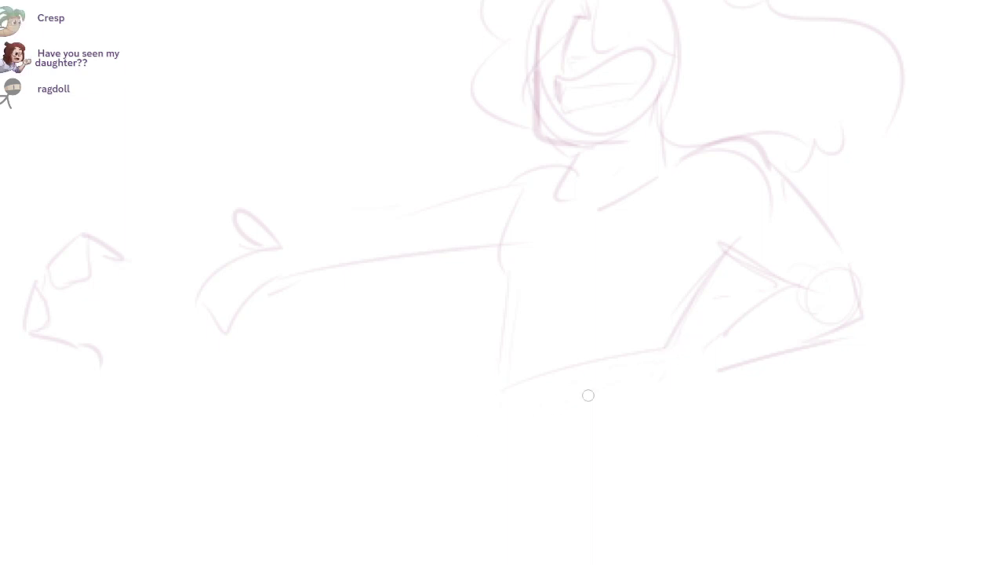
left_click_drag(674, 359, 593, 460)
Step: Add a slanted belt across the waist with a squared end and the outer line of the hip
left_click_drag(1002, 148, 995, 121)
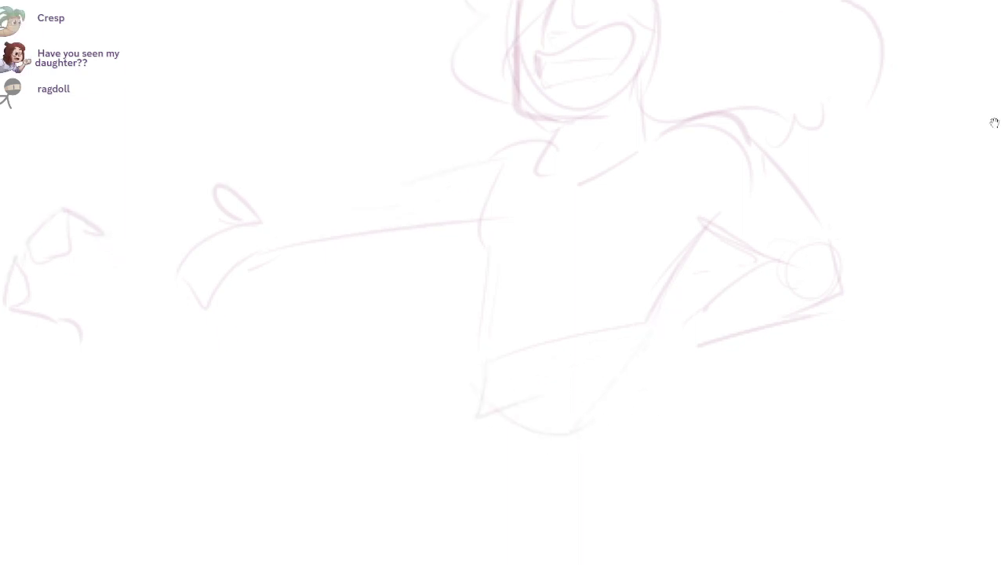
left_click_drag(657, 328, 678, 410)
left_click_drag(540, 356, 540, 335)
left_click_drag(452, 382, 657, 318)
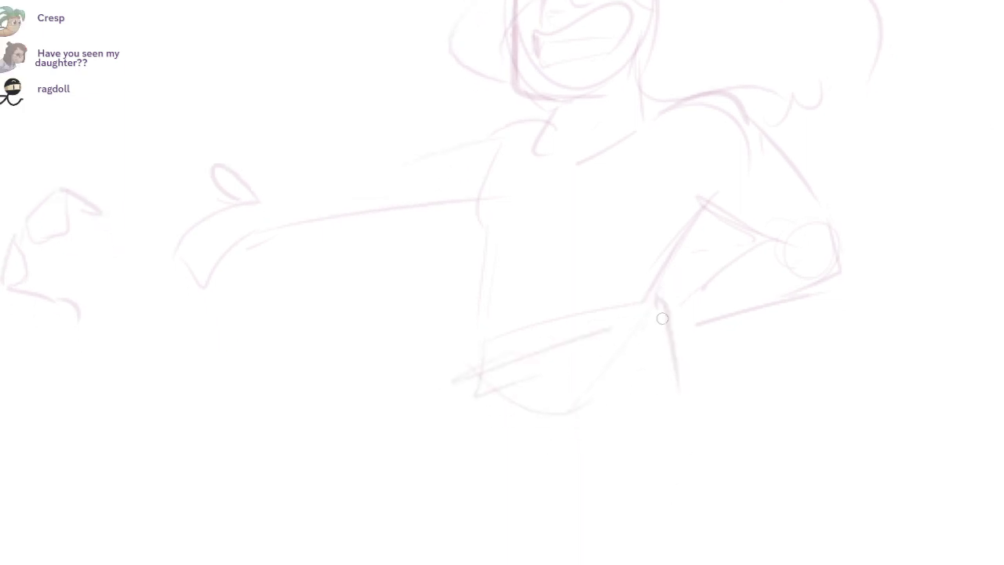
mouse_move(592, 347)
left_mouse_down()
mouse_move(470, 391)
mouse_move(483, 346)
left_mouse_up()
left_click_drag(484, 342, 650, 298)
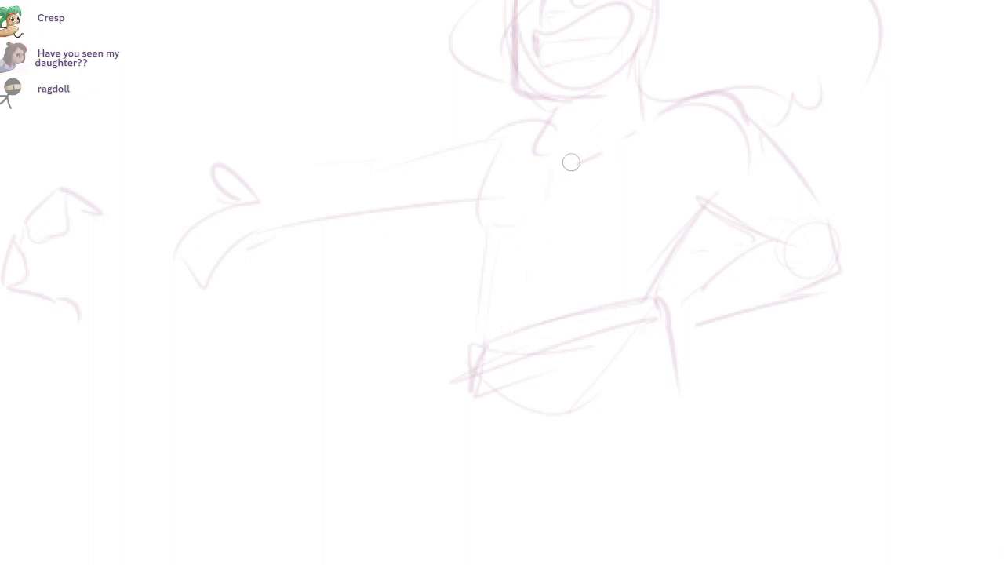
Step: Refine the shoulder behind the neck and add armpit folds where both arms meet the chest
left_click_drag(723, 193, 696, 233)
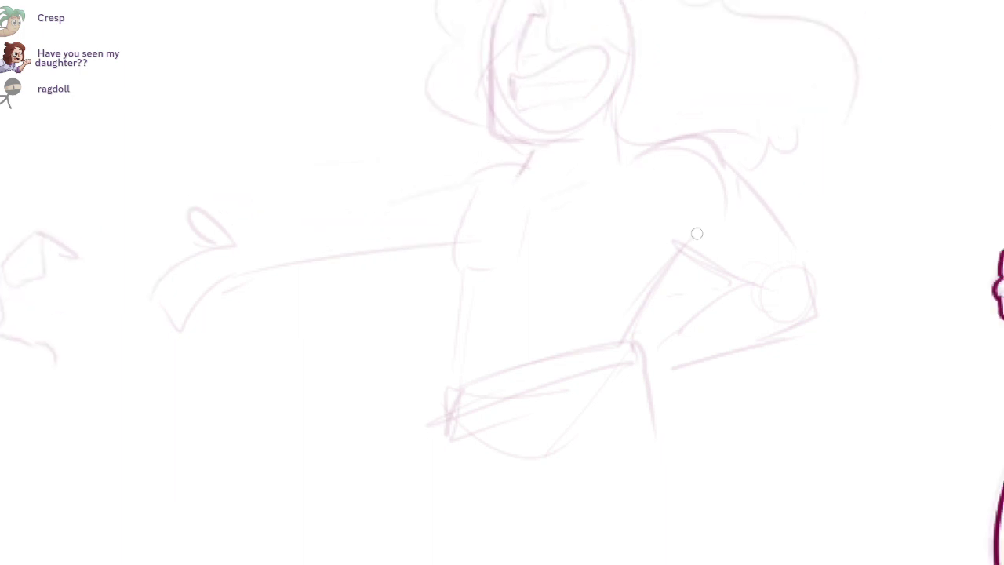
left_click_drag(632, 153, 701, 136)
left_click_drag(639, 218, 731, 265)
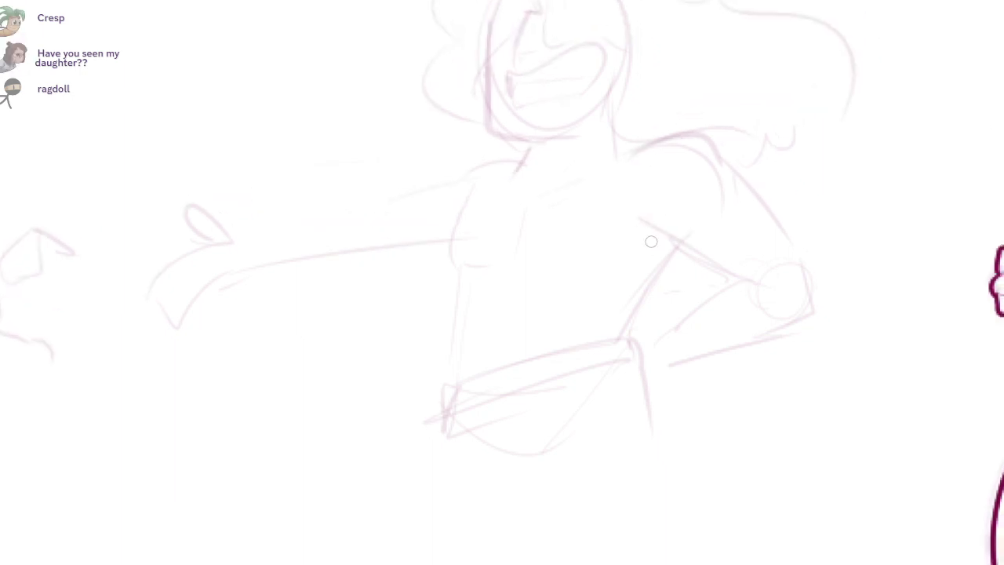
left_click_drag(654, 239, 695, 226)
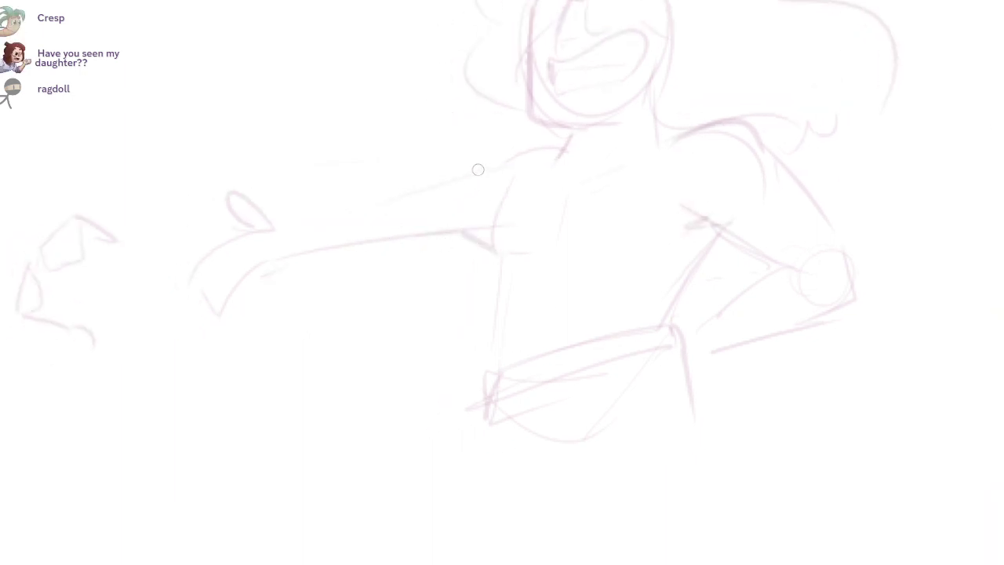
Step: Join the shoulder to the wrist with a firmer upper contour and thicken the underside of the outstretched arm
left_click_drag(478, 169, 270, 231)
left_click_drag(445, 182, 489, 170)
left_click_drag(471, 249, 359, 242)
Step: Sketch the outer lines of both thighs running down from the belt
mouse_move(1003, 140)
left_mouse_down()
mouse_move(994, 123)
mouse_move(1003, 31)
left_mouse_up()
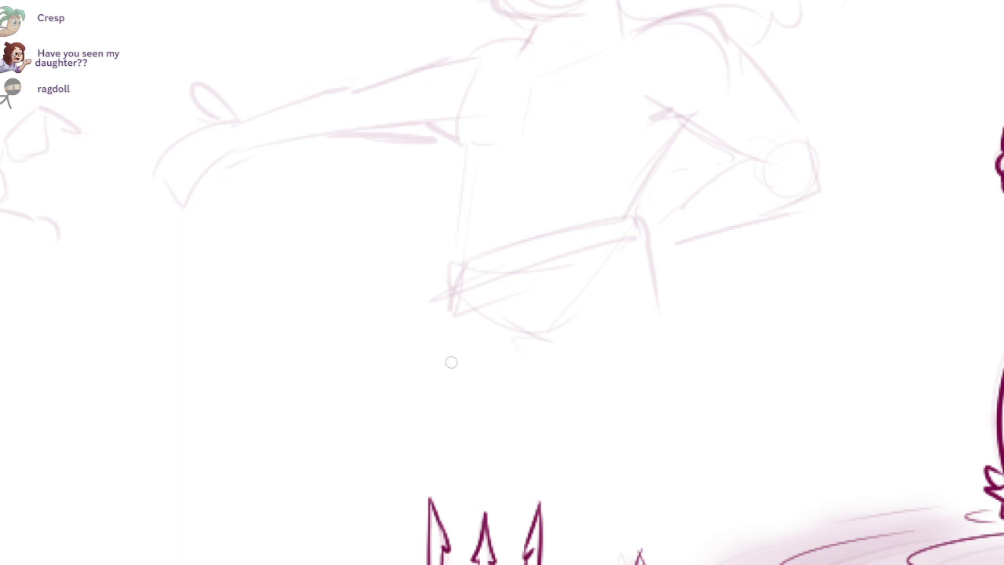
left_click_drag(451, 363, 452, 401)
left_click_drag(654, 279, 696, 433)
Step: Draw a hairline sweeping across the top of the forehead, redoing the first stroke
left_click_drag(997, 124, 994, 123)
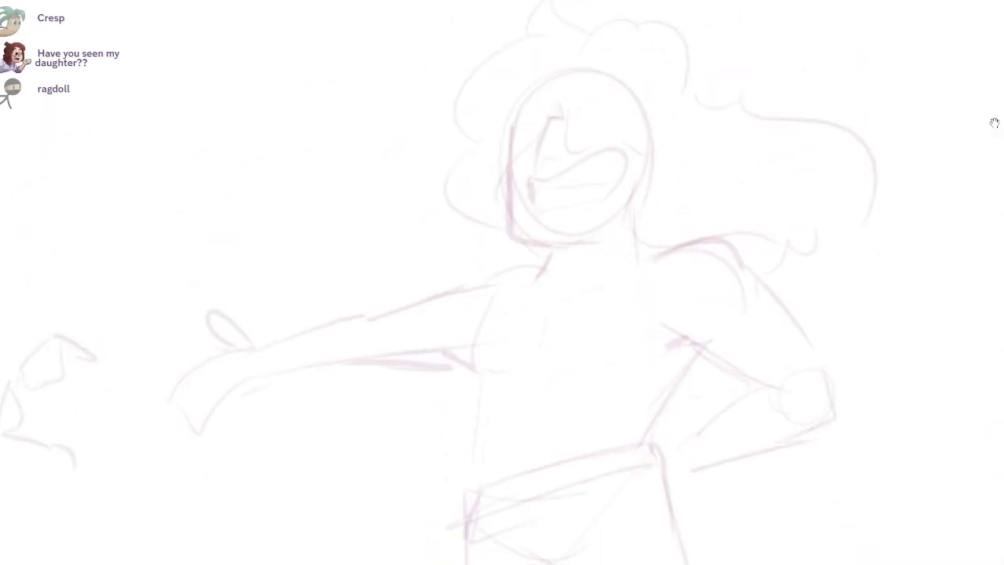
scroll(653, 214, "up", 2)
left_click_drag(499, 47, 636, 2)
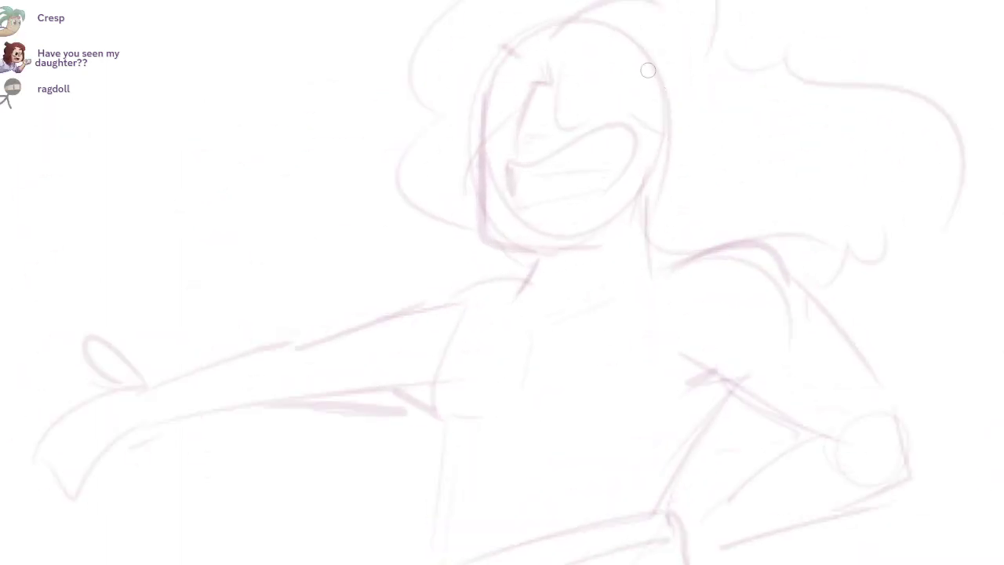
key("ctrl+z")
left_click_drag(585, 33, 663, 24)
Step: Reinforce the bent arm's armpit, upper arm and forearm contours
left_click_drag(767, 376, 739, 280)
key("ctrl+z")
left_click_drag(678, 251, 772, 338)
left_click_drag(790, 216, 870, 313)
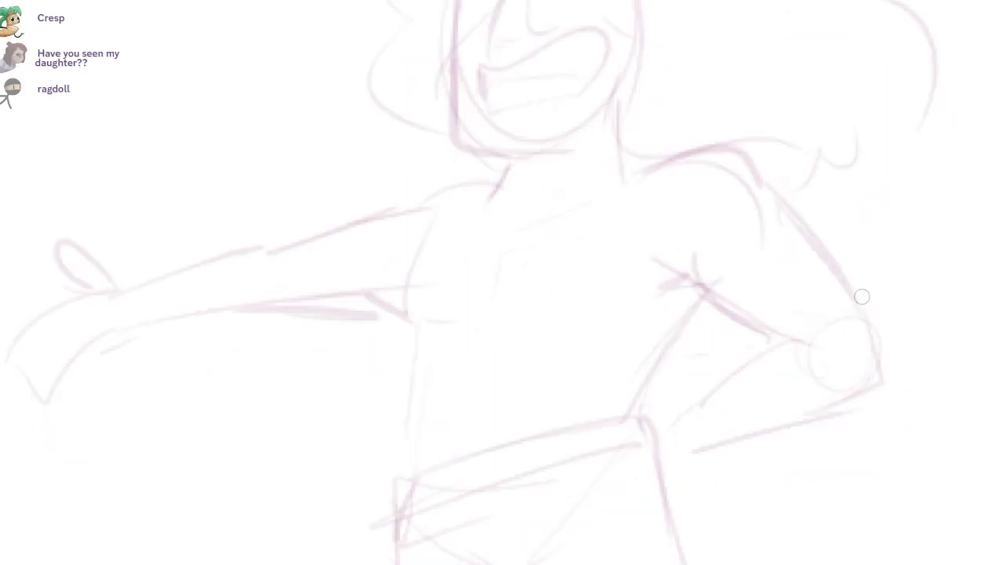
mouse_move(683, 387)
left_mouse_down()
mouse_move(788, 324)
mouse_move(740, 373)
mouse_move(779, 417)
mouse_move(756, 451)
left_mouse_up()
left_click_drag(862, 395, 681, 445)
Step: Sketch the bent arm's hand resting on the hip, with its wrist, knuckles and curled fingers over the belt
left_click_drag(712, 367, 711, 415)
mouse_move(706, 414)
left_mouse_down()
mouse_move(679, 391)
mouse_move(697, 370)
mouse_move(672, 407)
mouse_move(716, 431)
left_mouse_up()
key("ctrl+z")
mouse_move(645, 391)
left_mouse_down()
mouse_move(686, 493)
mouse_move(596, 406)
mouse_move(683, 487)
left_mouse_up()
key("ctrl+z")
mouse_move(645, 395)
left_mouse_down()
mouse_move(589, 453)
mouse_move(627, 491)
left_mouse_up()
left_click_drag(685, 458, 655, 503)
key("ctrl+z")
mouse_move(712, 427)
left_mouse_down()
mouse_move(699, 486)
mouse_move(674, 492)
left_mouse_up()
left_click_drag(591, 449, 657, 500)
left_click_drag(669, 357, 686, 377)
Step: Extend the underside of the outstretched arm toward the armpit and sketch a small elbow crease
left_click_drag(800, 164, 995, 123)
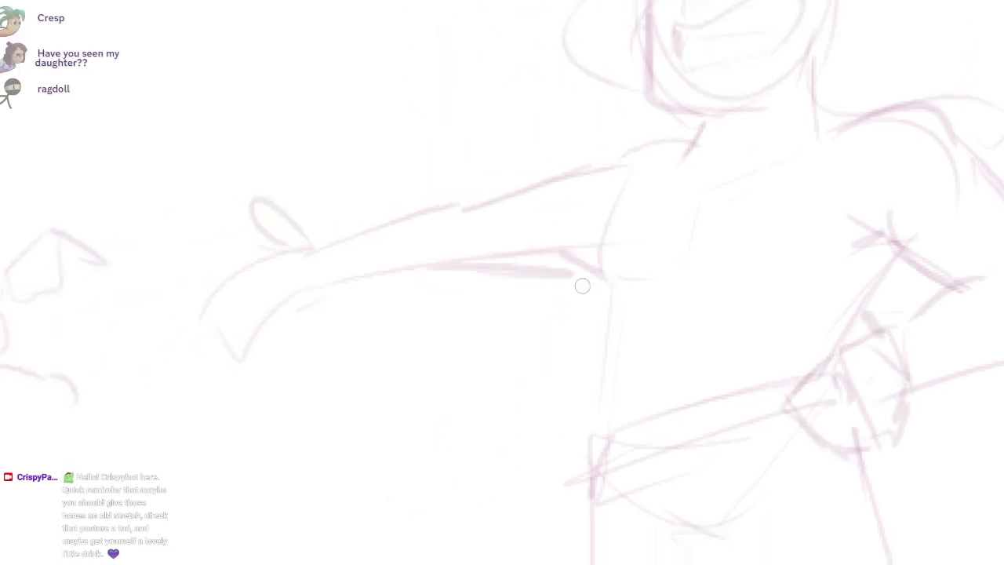
left_click_drag(588, 285, 470, 269)
left_click_drag(442, 221, 432, 242)
key("ctrl+z")
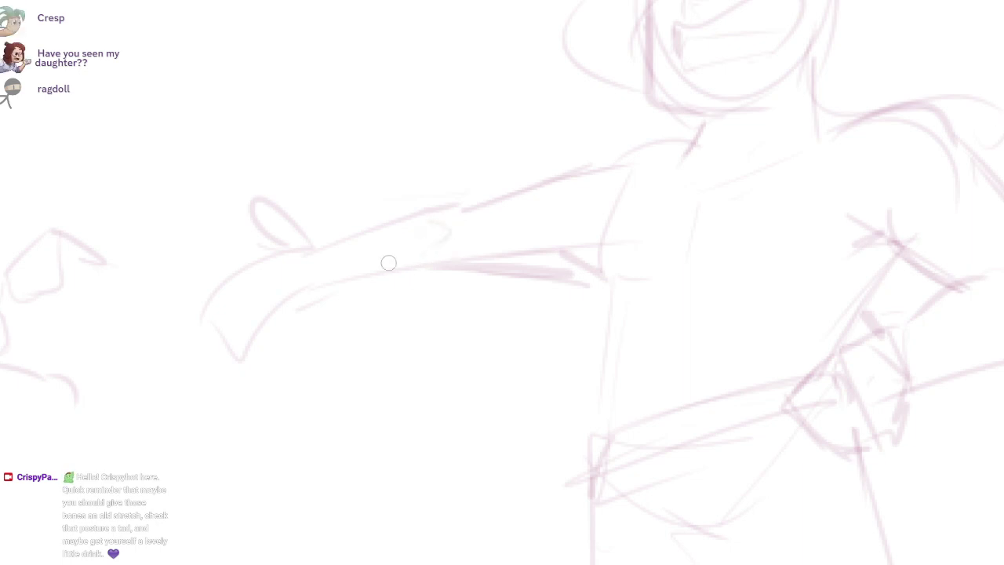
Step: Mark the wrist line and the knuckle line across the outstretched hand to define its palm
left_click_drag(994, 123, 1003, 156)
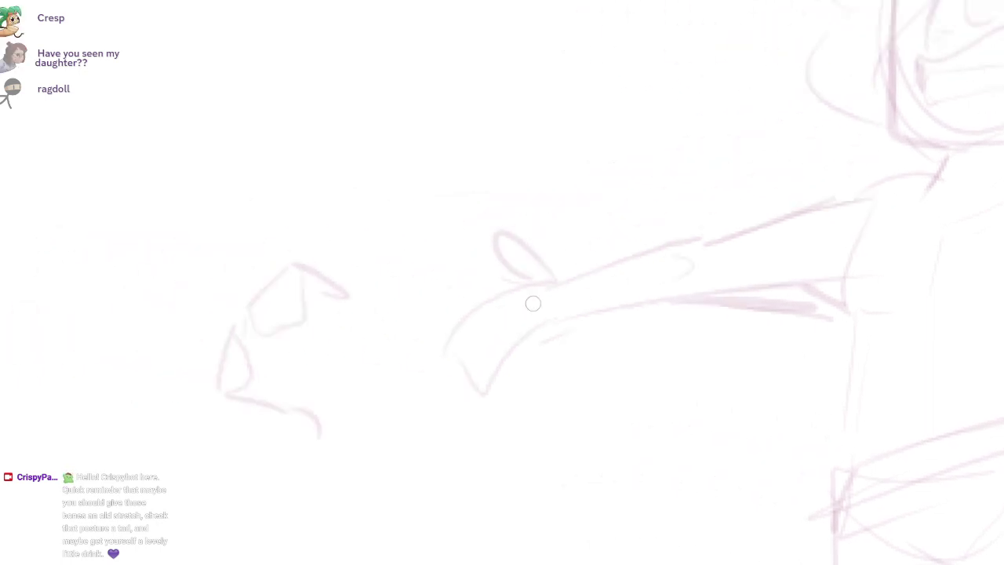
left_click_drag(534, 284, 560, 343)
mouse_move(559, 342)
left_mouse_down()
mouse_move(558, 283)
mouse_move(475, 313)
left_mouse_up()
mouse_move(476, 314)
left_mouse_down()
mouse_move(516, 377)
mouse_move(563, 336)
left_mouse_up()
Step: Sketch the separate downward-curving fingers of the outstretched hand from the knuckle line
mouse_move(507, 369)
left_mouse_down()
mouse_move(497, 421)
mouse_move(485, 420)
left_mouse_up()
key("ctrl+z")
left_click_drag(473, 358, 467, 389)
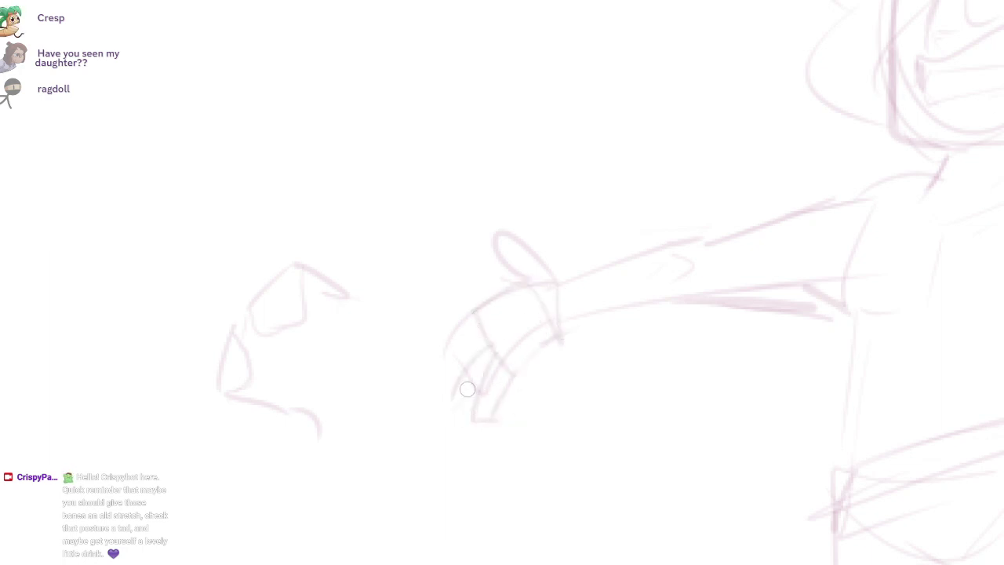
left_click_drag(478, 338, 443, 390)
left_click_drag(478, 358, 449, 406)
left_click_drag(476, 314, 434, 363)
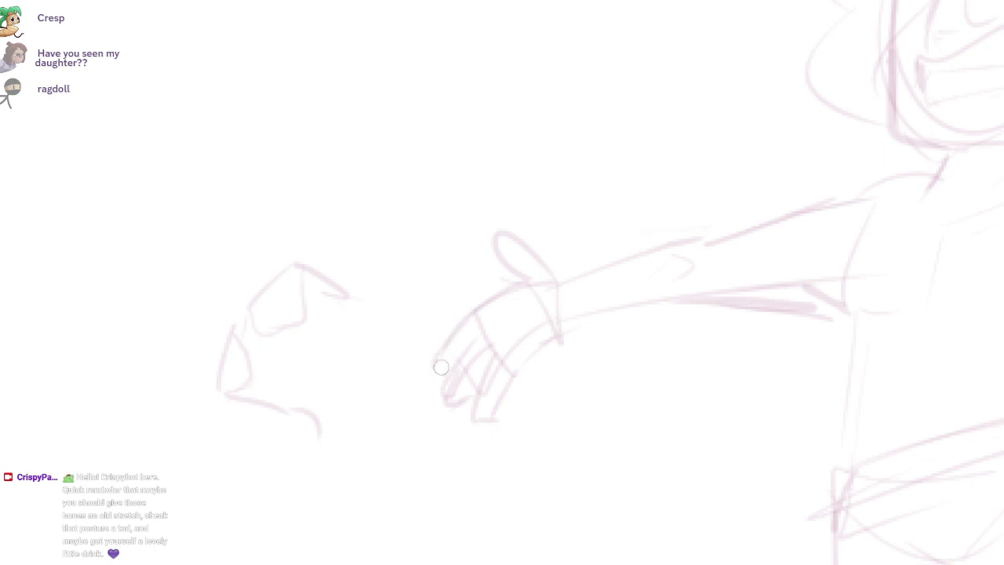
Step: Reshape the outstretched hand's thumb into a pointed, upturned form joined to the wrist
left_click_drag(545, 304, 527, 312)
left_click_drag(519, 269, 472, 253)
left_click_drag(472, 251, 508, 290)
mouse_move(467, 249)
left_mouse_down()
mouse_move(491, 288)
mouse_move(506, 252)
left_mouse_up()
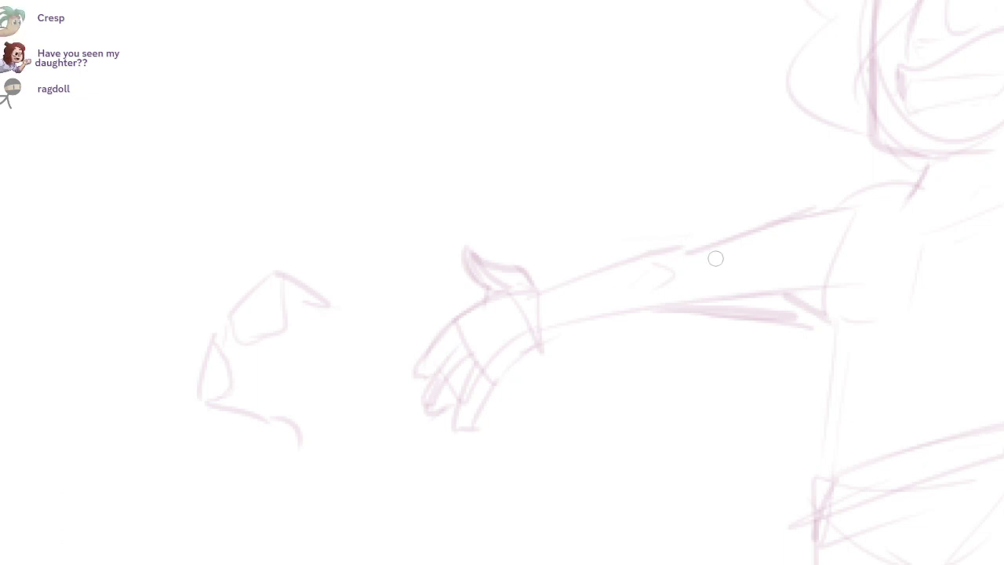
Step: Strengthen the neck line and the sloping trapezius-to-shoulder contour on the side of the bent arm
left_click_drag(815, 236, 646, 256)
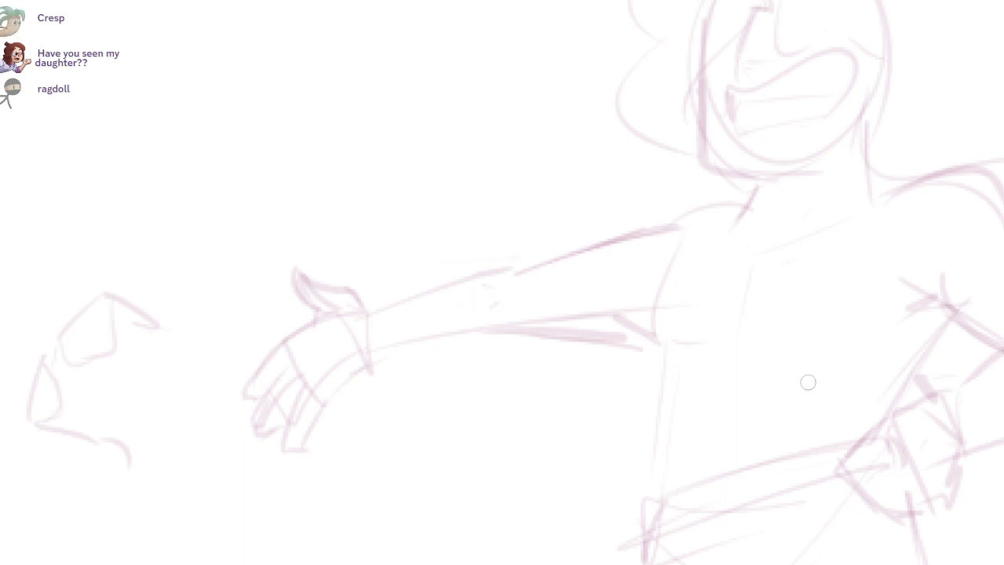
left_click_drag(807, 381, 455, 355)
left_click_drag(568, 167, 640, 152)
left_click_drag(548, 147, 572, 167)
left_click_drag(712, 231, 718, 292)
scroll(714, 258, "up", 3)
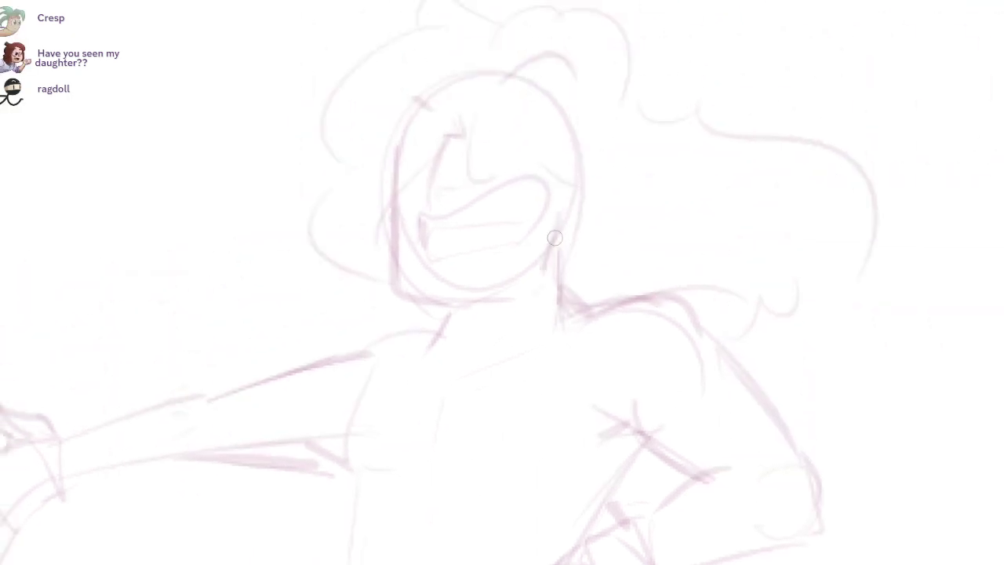
Step: Sketch the ear, the jagged fringe over the forehead and a curved lock of hair behind the head
key("ctrl+z")
mouse_move(596, 174)
left_mouse_down()
mouse_move(586, 255)
mouse_move(564, 254)
mouse_move(609, 271)
left_mouse_up()
left_click_drag(472, 150, 521, 200)
key("ctrl+z")
mouse_move(477, 175)
left_mouse_down()
mouse_move(534, 222)
mouse_move(549, 188)
left_mouse_up()
mouse_move(578, 164)
left_mouse_down()
mouse_move(636, 167)
mouse_move(671, 247)
left_mouse_up()
Step: Shade the visible eye socket, draw the closed eye and reinforce the outer corner of the laughing mouth
left_click_drag(439, 176, 378, 257)
left_click_drag(419, 191, 418, 223)
left_click_drag(486, 202, 497, 200)
scroll(714, 260, "left", 1)
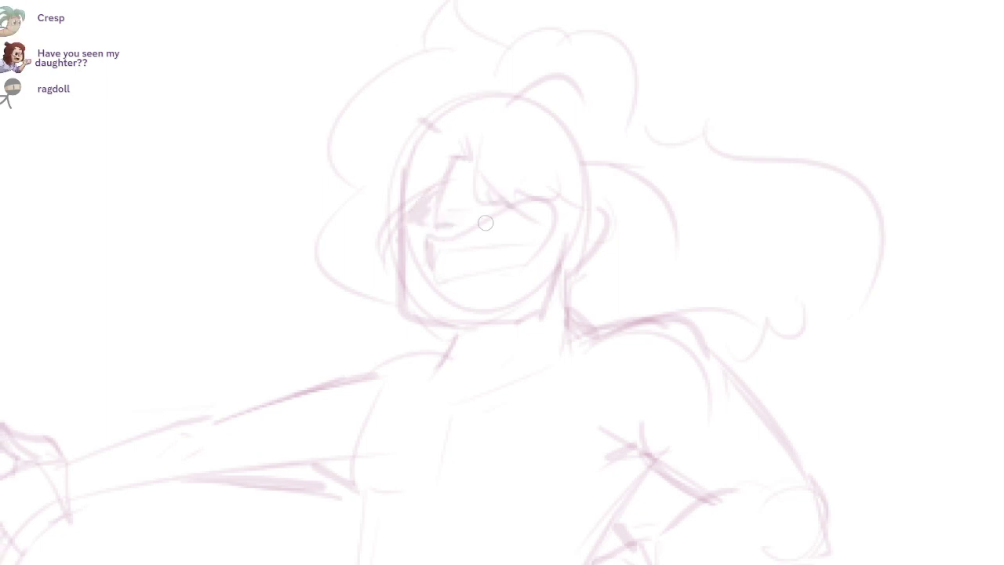
left_click_drag(430, 228, 469, 223)
scroll(633, 199, "down", 2)
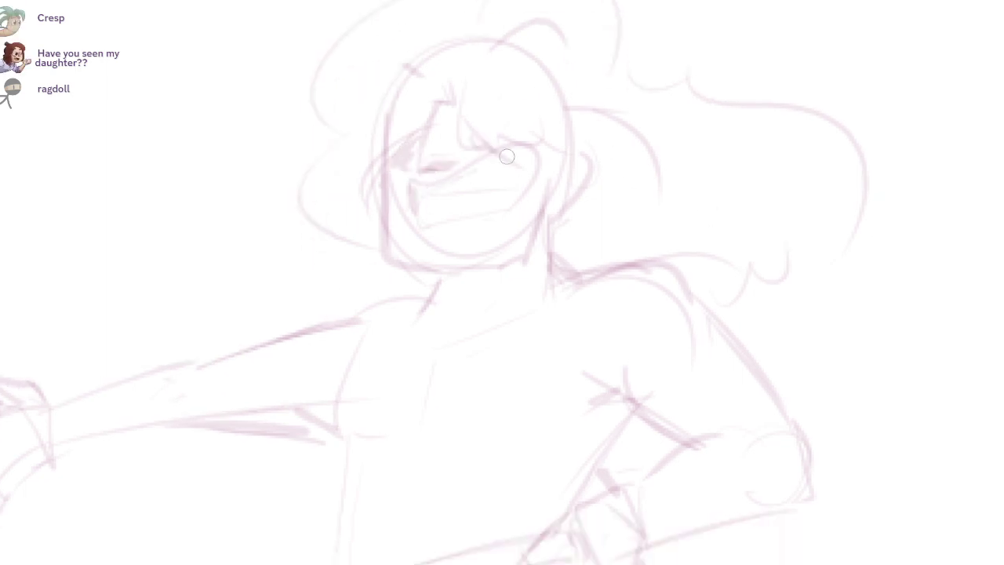
mouse_move(533, 166)
left_mouse_down()
mouse_move(514, 200)
mouse_move(463, 239)
left_mouse_up()
Step: Firm up the chest and torso side below the outstretched arm and sketch light abdominal lines
scroll(629, 246, "down", 4)
scroll(629, 246, "down", 2)
left_click_drag(418, 170, 403, 367)
key("ctrl")
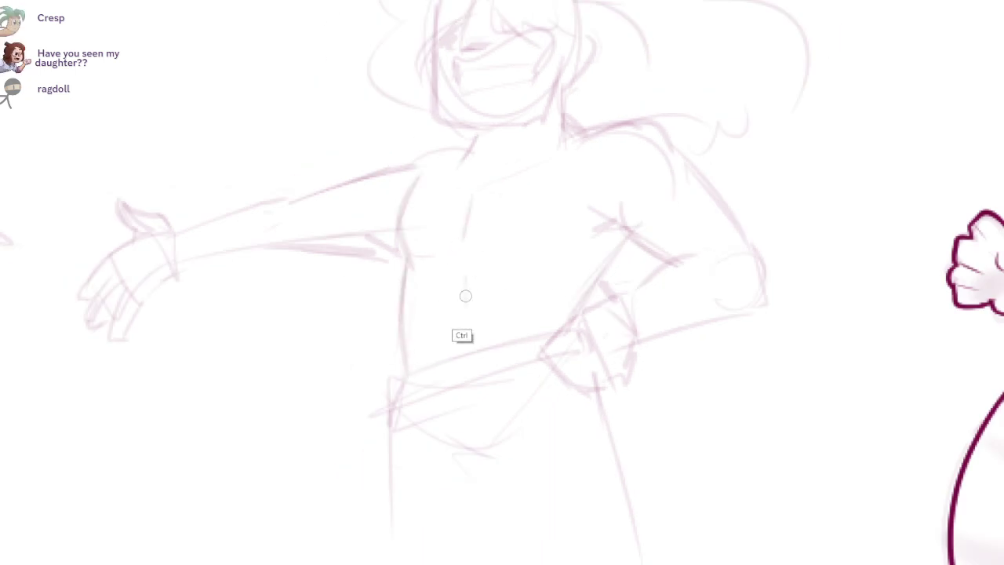
left_click_drag(464, 279, 452, 345)
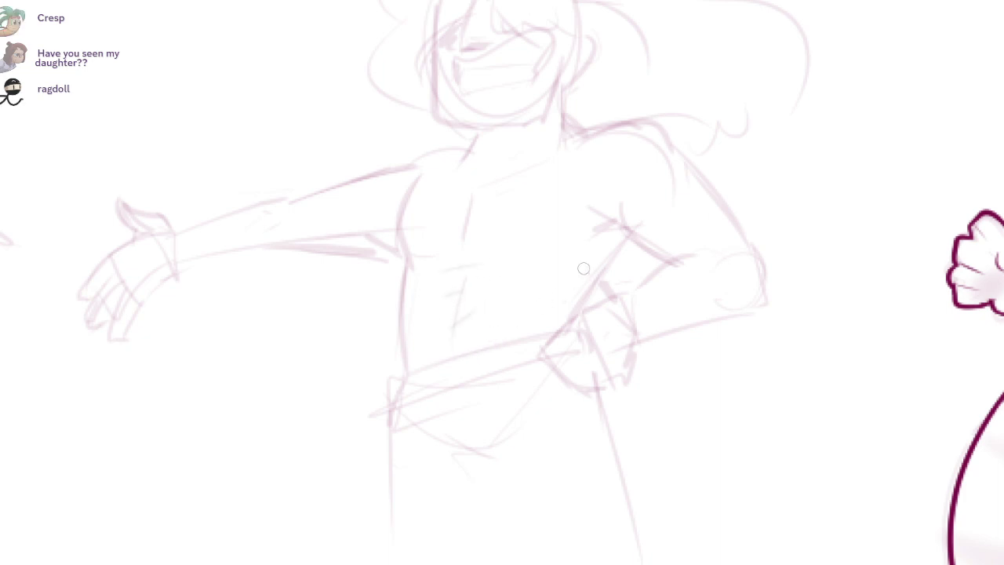
mouse_move(610, 245)
left_mouse_down()
mouse_move(576, 306)
mouse_move(527, 289)
left_mouse_up()
left_click_drag(715, 259, 698, 224)
left_click_drag(714, 259, 732, 189)
left_click_drag(475, 327, 424, 296)
left_click_drag(423, 295, 481, 373)
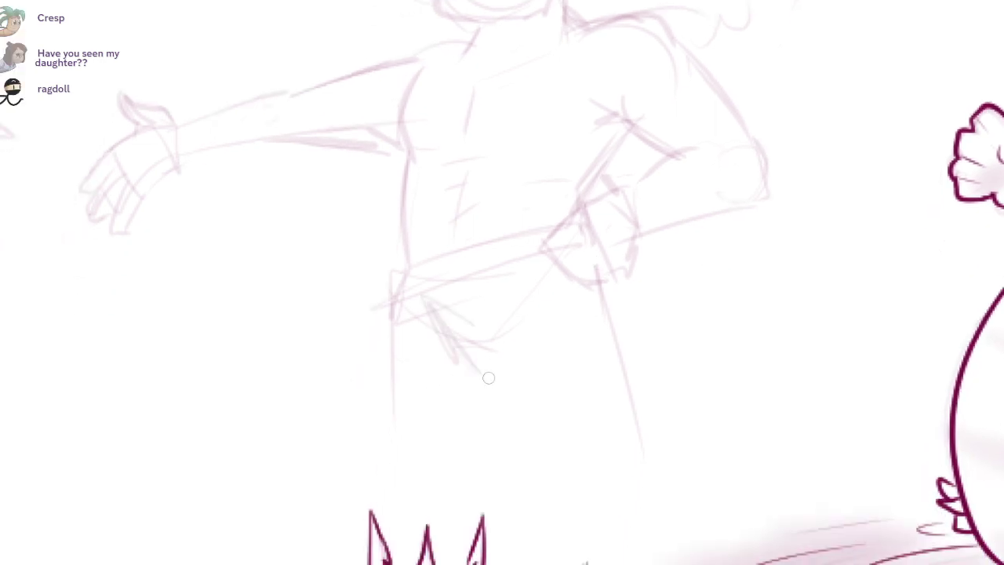
left_click_drag(444, 315, 456, 362)
key("ctrl+z")
key("ctrl+z")
key("ctrl+z")
Step: Sketch the trouser fly and crotch fold, and try leg lines running down from the crotch and hip
mouse_move(443, 285)
left_mouse_down()
mouse_move(474, 368)
mouse_move(477, 343)
mouse_move(514, 339)
mouse_move(550, 451)
left_mouse_up()
left_click_drag(613, 329, 629, 392)
left_click_drag(414, 295, 406, 494)
key("ctrl+z")
key("ctrl+z")
left_click_drag(620, 283, 648, 446)
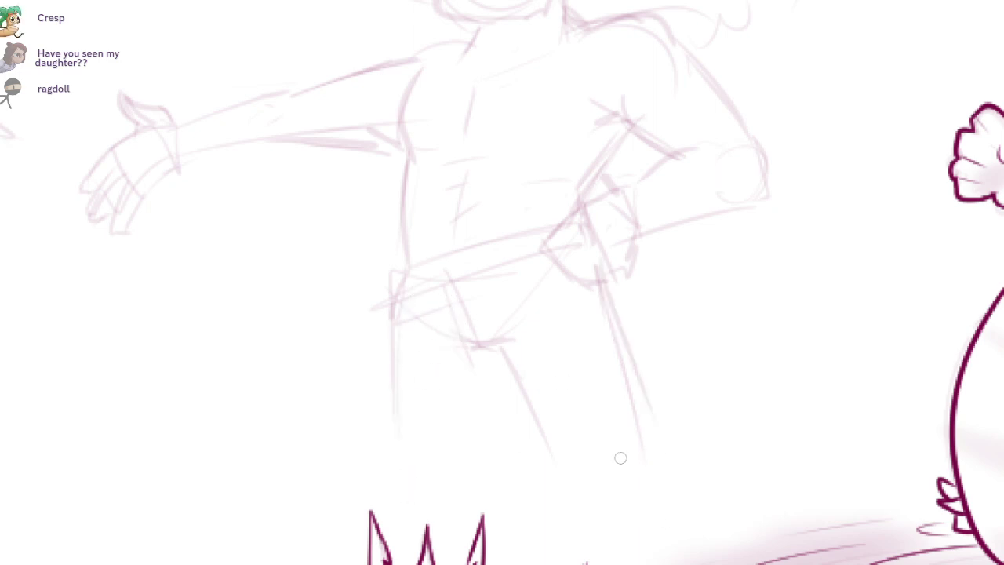
key("ctrl+z")
key("ctrl+z")
key("ctrl+z")
Step: Sketch one leg spread outward from the hip, the straight outer edge of the other leg, and a thicker fly
left_click_drag(407, 296, 324, 384)
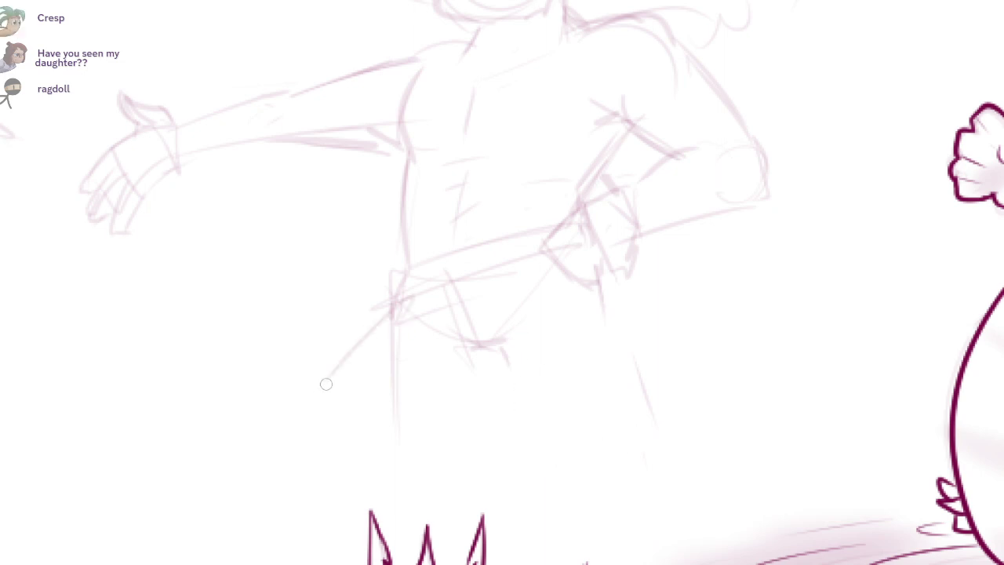
left_click_drag(596, 255, 583, 480)
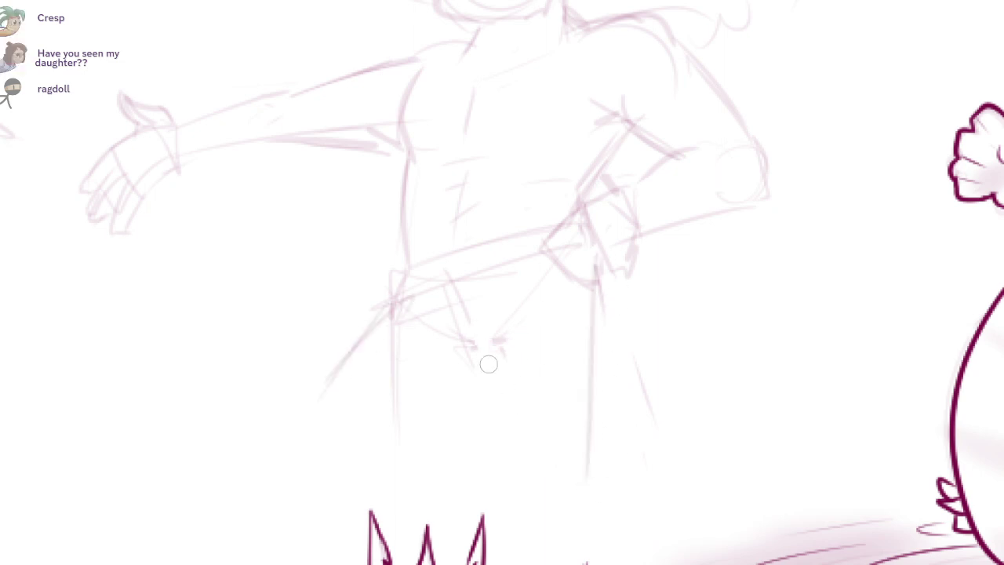
left_click_drag(370, 454, 498, 340)
left_click_drag(443, 288, 467, 349)
mouse_move(459, 305)
left_mouse_down()
mouse_move(486, 362)
mouse_move(510, 349)
left_mouse_up()
left_click_drag(586, 280, 581, 467)
Step: Redraw the outstretched arm with a fuller forearm tapering to the wrist and a cleaner underside up to the armpit
mouse_move(714, 260)
left_mouse_down()
mouse_move(741, 560)
mouse_move(725, 500)
left_mouse_up()
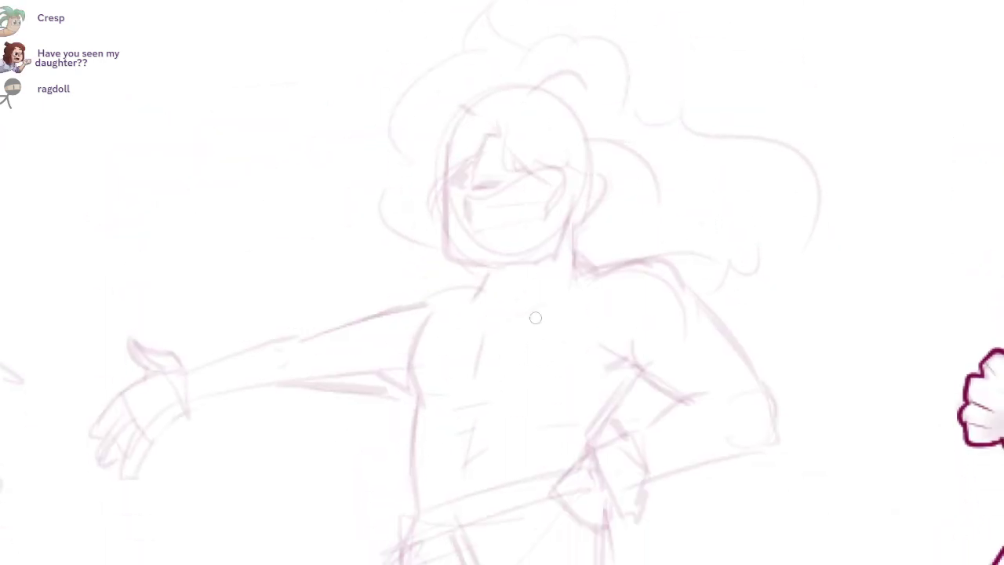
mouse_move(665, 323)
left_mouse_down()
mouse_move(714, 259)
mouse_move(789, 206)
mouse_move(906, 192)
left_mouse_up()
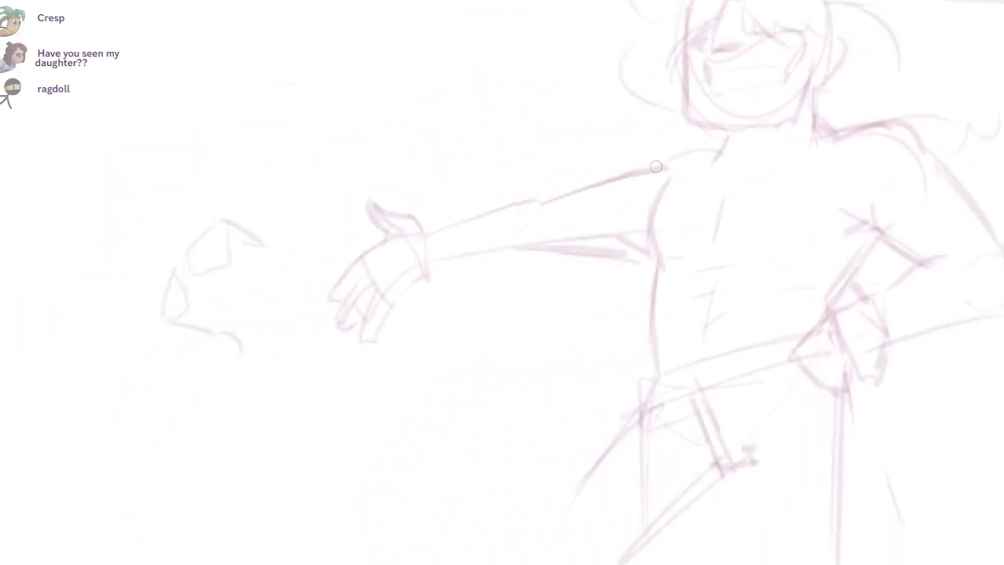
mouse_move(631, 174)
left_mouse_down()
mouse_move(519, 213)
mouse_move(479, 212)
mouse_move(425, 239)
left_mouse_up()
mouse_move(414, 282)
left_mouse_down()
mouse_move(449, 266)
mouse_move(570, 256)
left_mouse_up()
mouse_move(539, 202)
left_mouse_down()
mouse_move(426, 236)
mouse_move(475, 230)
mouse_move(442, 251)
left_mouse_up()
mouse_move(431, 278)
left_mouse_down()
mouse_move(548, 253)
mouse_move(541, 244)
mouse_move(629, 259)
left_mouse_up()
mouse_move(552, 252)
left_mouse_down()
mouse_move(657, 257)
mouse_move(621, 242)
mouse_move(649, 251)
left_mouse_up()
key("ctrl+z")
key("ctrl+z")
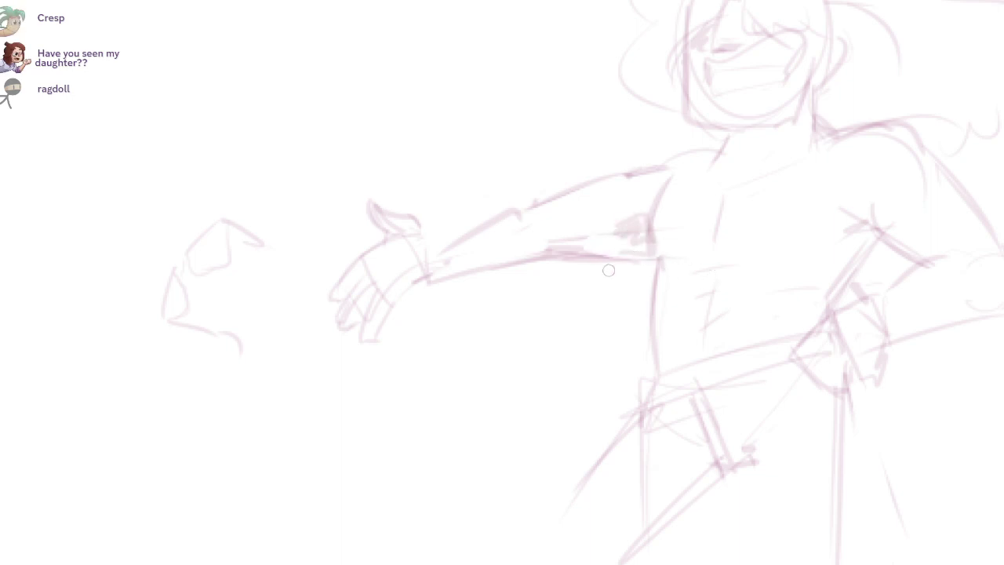
mouse_move(611, 268)
left_mouse_down()
mouse_move(646, 271)
mouse_move(538, 264)
left_mouse_up()
left_click_drag(632, 255, 546, 258)
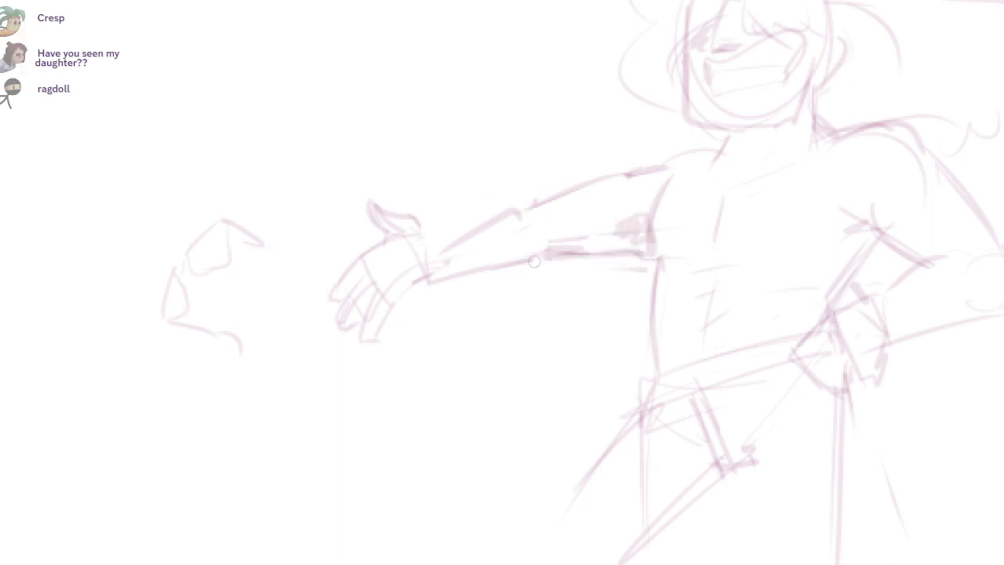
Step: Select the outstretched hand, shift it slightly downward to line up with the forearm, and redraw the wrist edge
key("l")
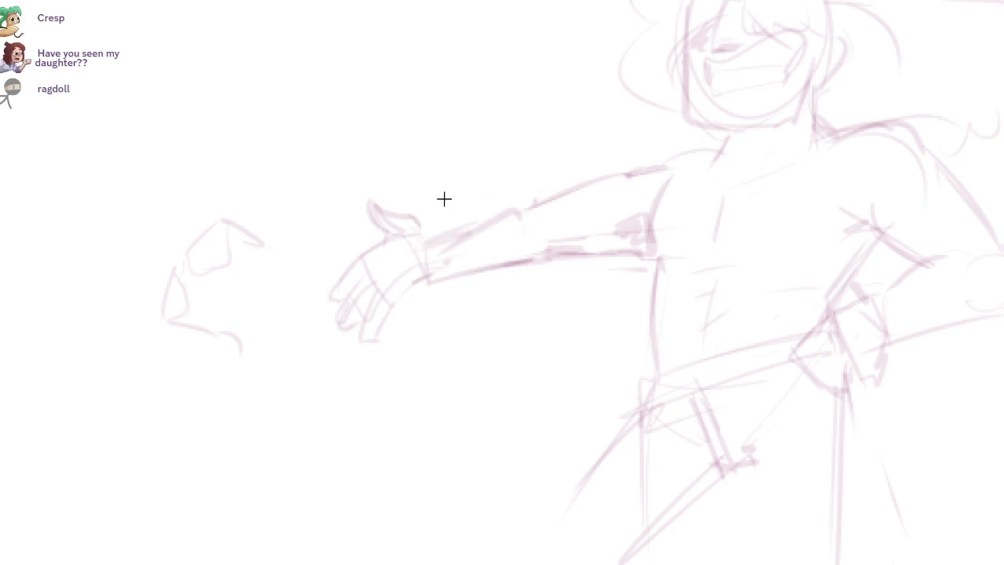
mouse_move(446, 195)
left_mouse_down()
mouse_move(330, 195)
mouse_move(419, 143)
left_mouse_up()
left_click_drag(715, 259, 721, 273)
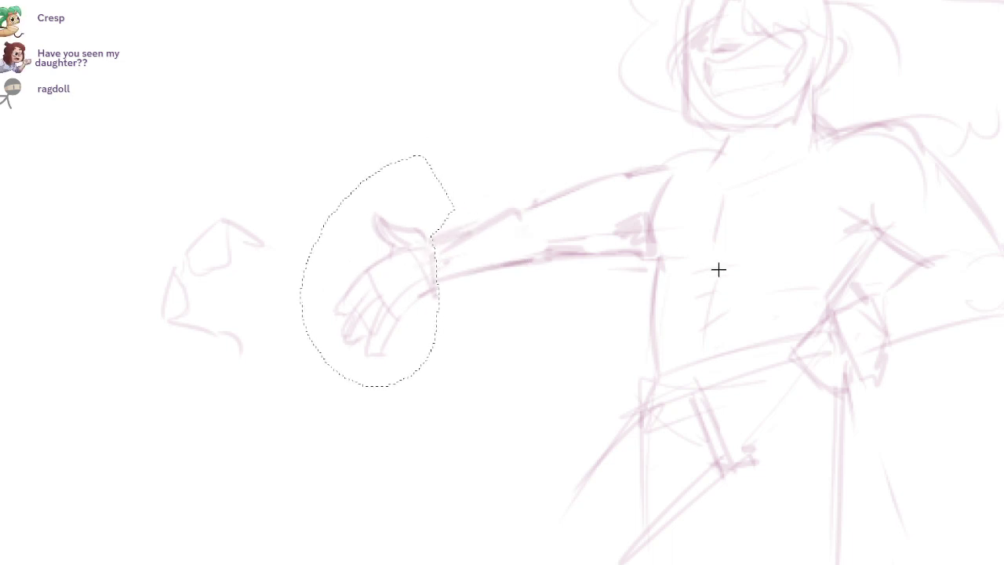
key("ctrl+d")
key("b")
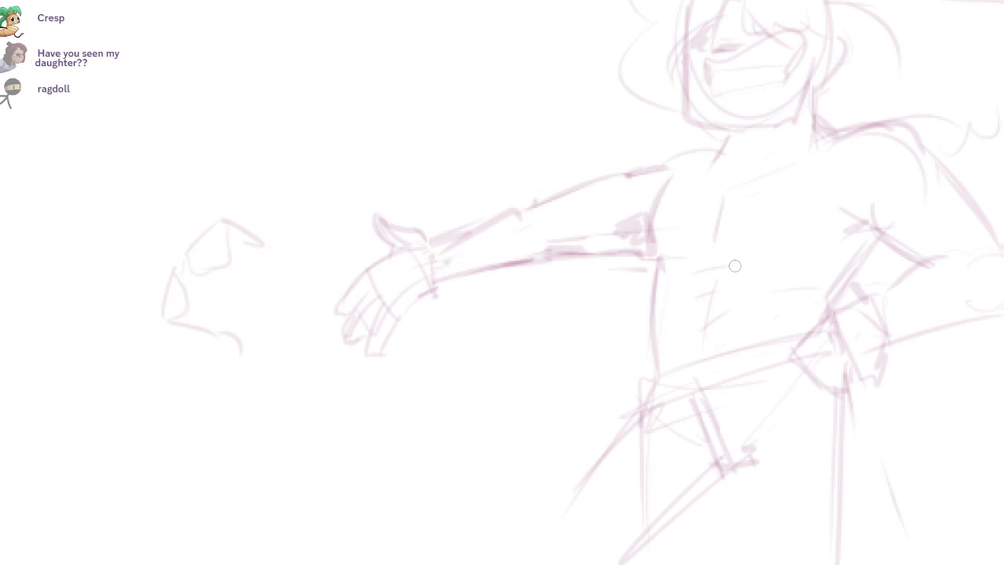
left_click_drag(437, 280, 390, 331)
mouse_move(730, 247)
left_mouse_down()
mouse_move(714, 258)
mouse_move(564, 249)
left_mouse_up()
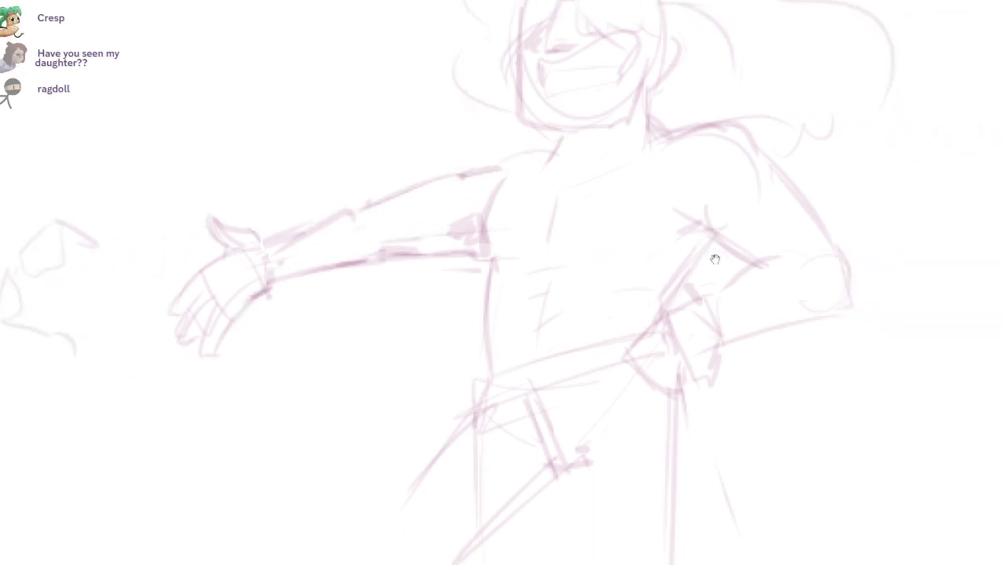
scroll(714, 258, "down", 3)
left_click_drag(663, 189, 991, 442)
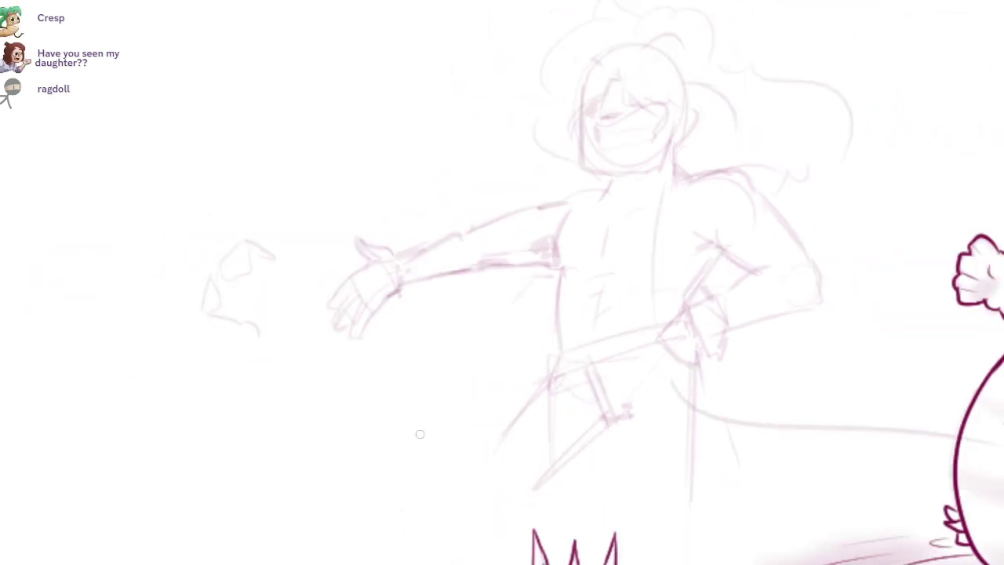
left_click_drag(484, 340, 424, 494)
key("ctrl+z")
left_click_drag(605, 193, 473, 530)
key("ctrl+z")
key("ctrl+z")
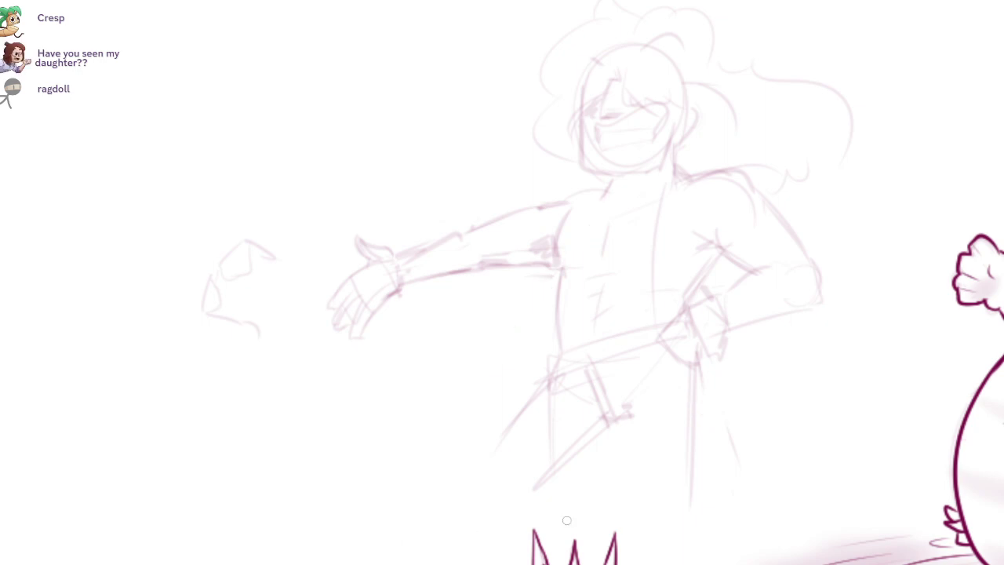
key("ctrl+z")
left_click_drag(714, 260, 682, 236)
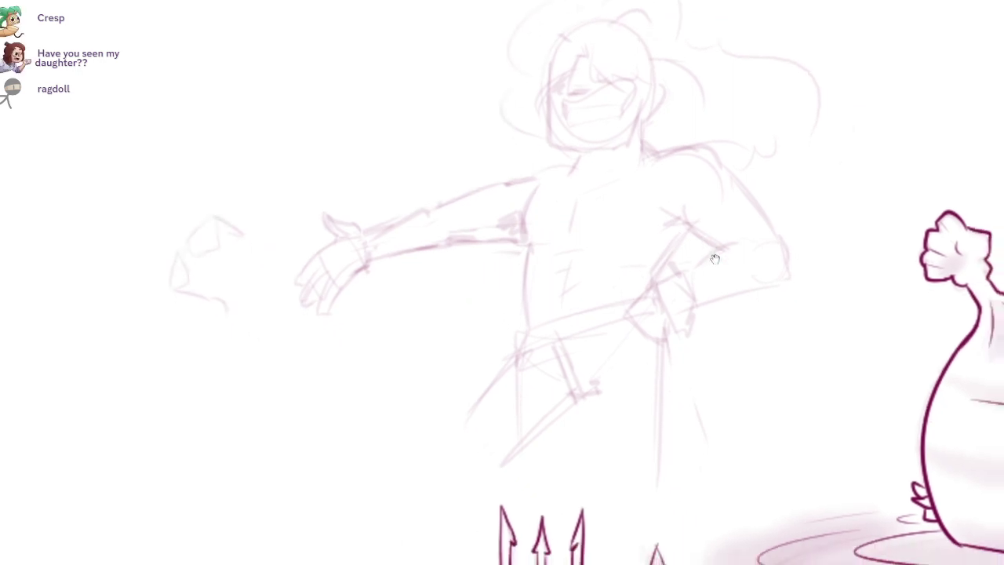
mouse_move(641, 155)
left_mouse_down()
mouse_move(702, 384)
mouse_move(630, 266)
left_mouse_up()
key("ctrl+z")
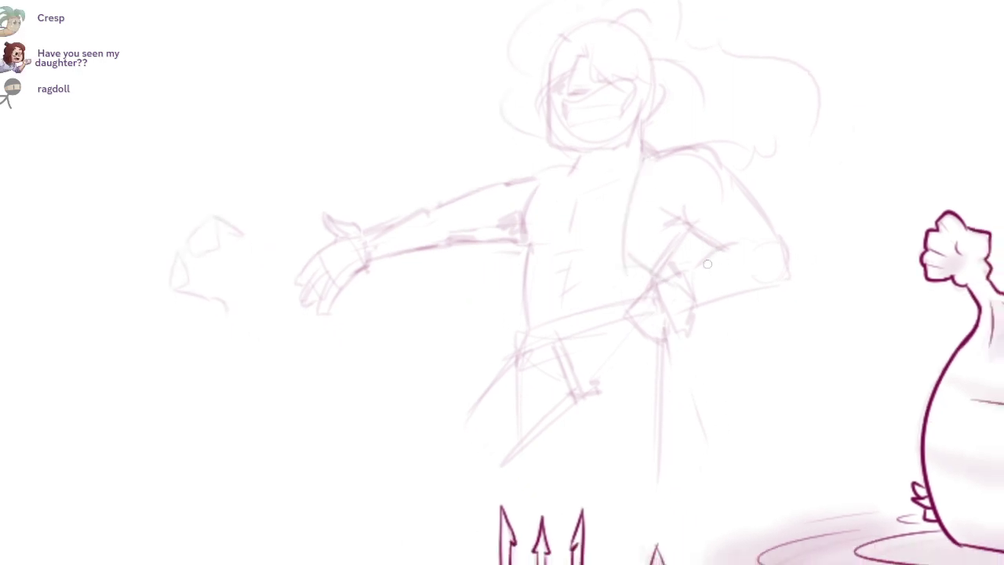
scroll(737, 251, "up", 1)
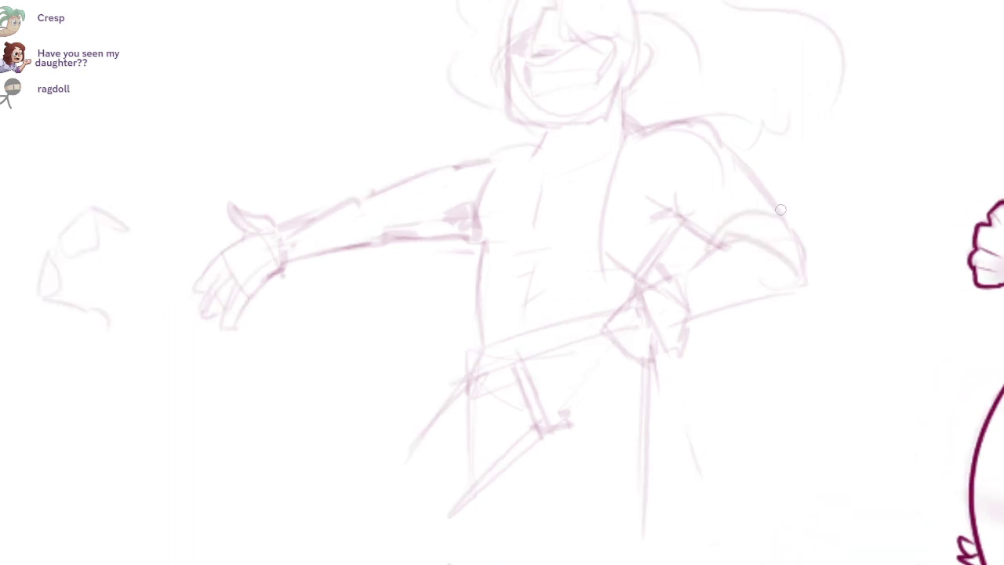
left_click_drag(714, 213, 819, 293)
left_click_drag(605, 265, 684, 247)
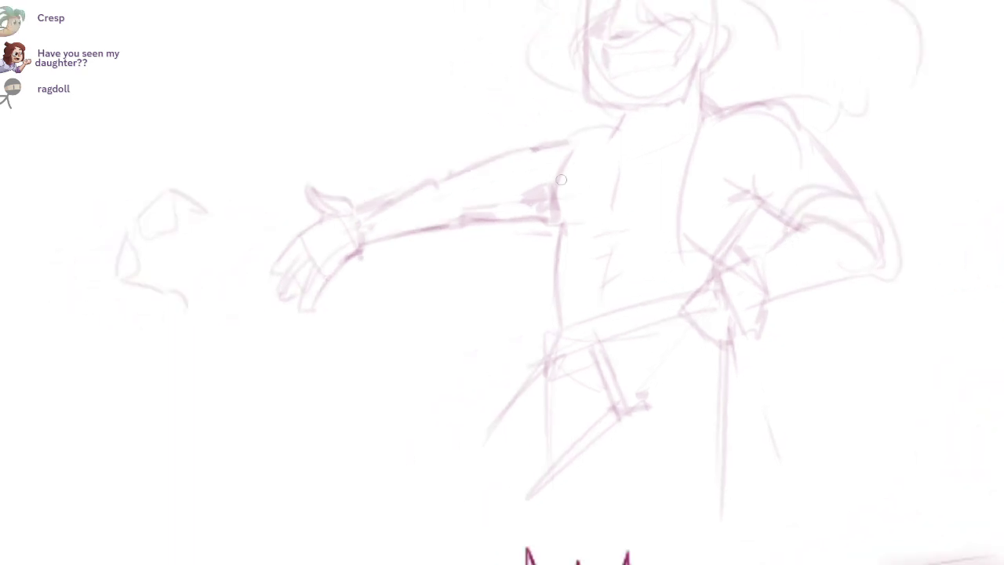
key("ctrl+z")
key("ctrl+z")
key("ctrl+z")
key("ctrl+z")
key("ctrl+z")
Step: Shade both lenses of the sunglasses flying beyond the outstretched hand, leaving light reflection streaks
left_click_drag(474, 267, 591, 253)
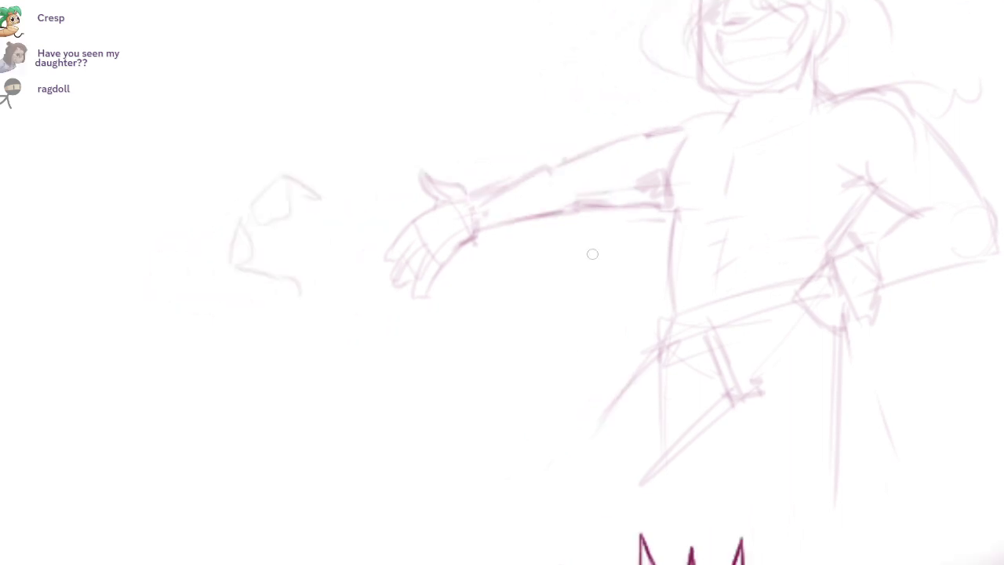
scroll(503, 234, "up", 3)
left_click_drag(503, 234, 714, 259)
mouse_move(266, 186)
left_mouse_down()
mouse_move(291, 161)
mouse_move(248, 232)
mouse_move(307, 206)
mouse_move(251, 201)
mouse_move(278, 226)
left_mouse_up()
mouse_move(228, 278)
left_mouse_down()
mouse_move(227, 318)
mouse_move(211, 310)
mouse_move(225, 325)
mouse_move(244, 274)
left_mouse_up()
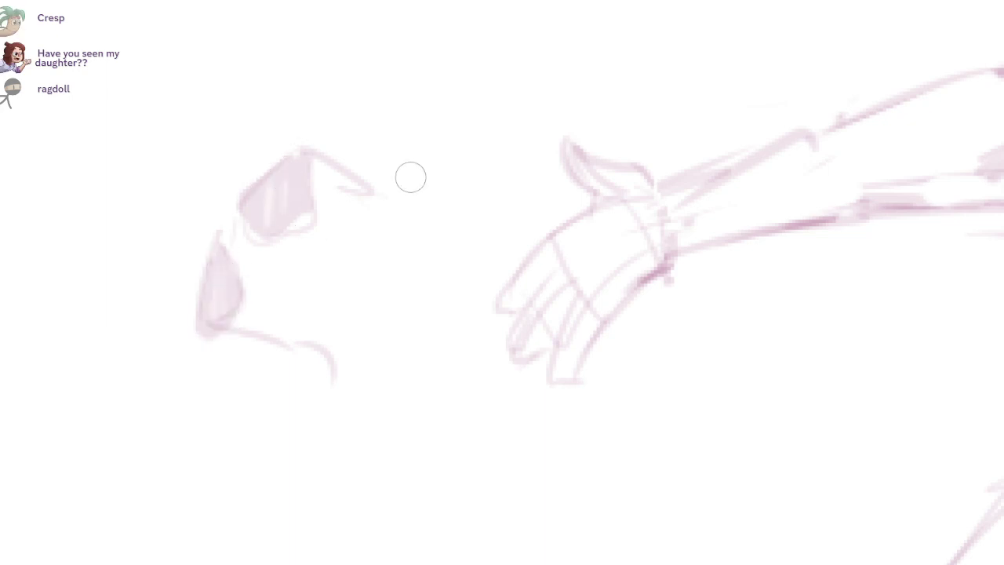
Step: Darken the armpit of the outstretched arm and the waist contour above the hand on the hip
scroll(486, 193, "down", 4)
left_click_drag(892, 181, 714, 258)
scroll(714, 258, "up", 2)
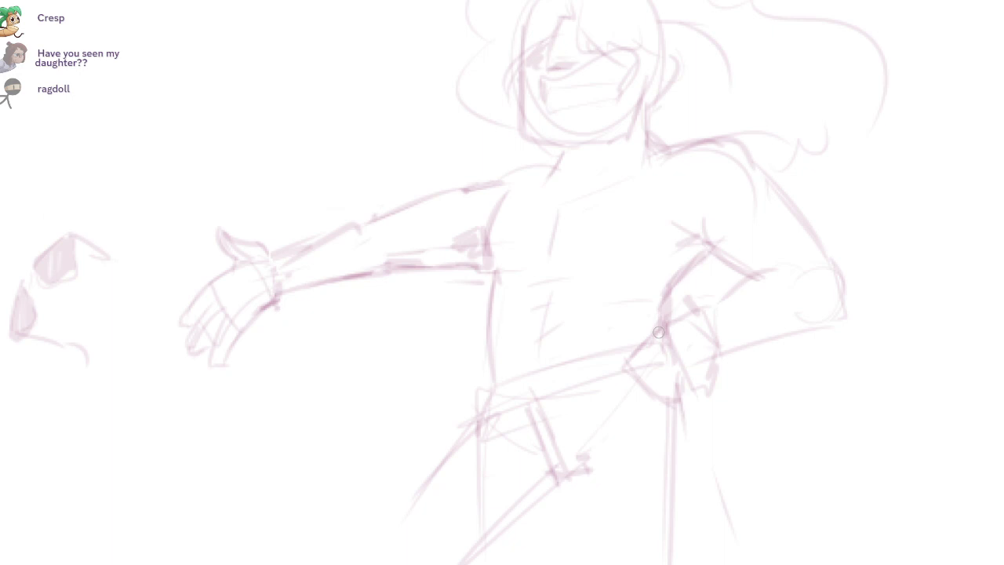
left_click_drag(719, 285, 714, 259)
mouse_move(494, 173)
left_mouse_down()
mouse_move(476, 233)
mouse_move(495, 268)
left_mouse_up()
mouse_move(472, 230)
left_mouse_down()
mouse_move(445, 205)
mouse_move(465, 202)
left_mouse_up()
Step: Redraw the chest's centre line as a curve that rounds into the underside of the pectoral
left_click_drag(738, 269, 708, 254)
left_click_drag(477, 152, 446, 192)
left_click_drag(527, 166, 510, 236)
mouse_move(515, 164)
left_mouse_down()
mouse_move(508, 220)
mouse_move(550, 241)
left_mouse_up()
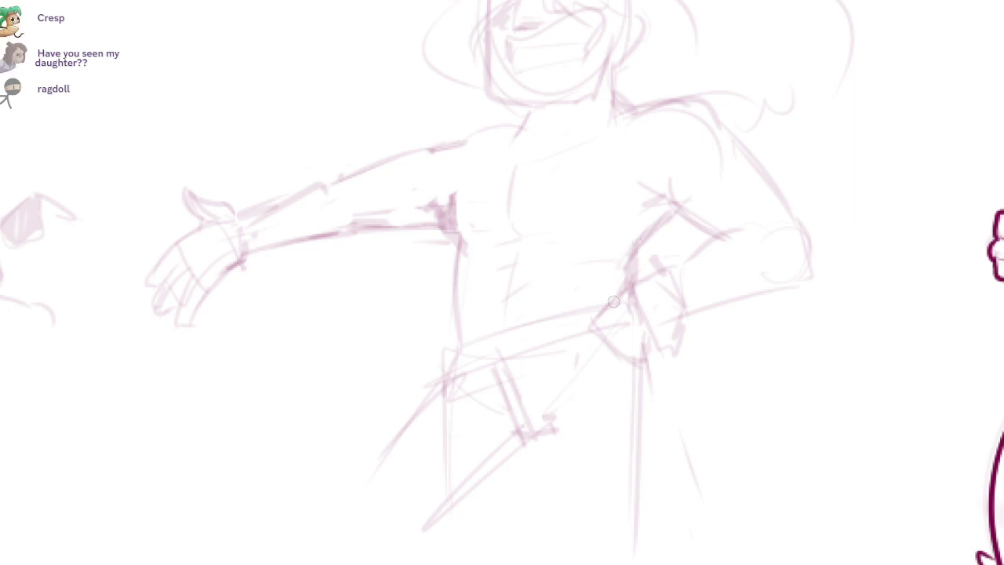
Step: Sketch a rectangular buckle on the belt and an inner leg line descending from the crotch
left_click_drag(538, 314, 537, 361)
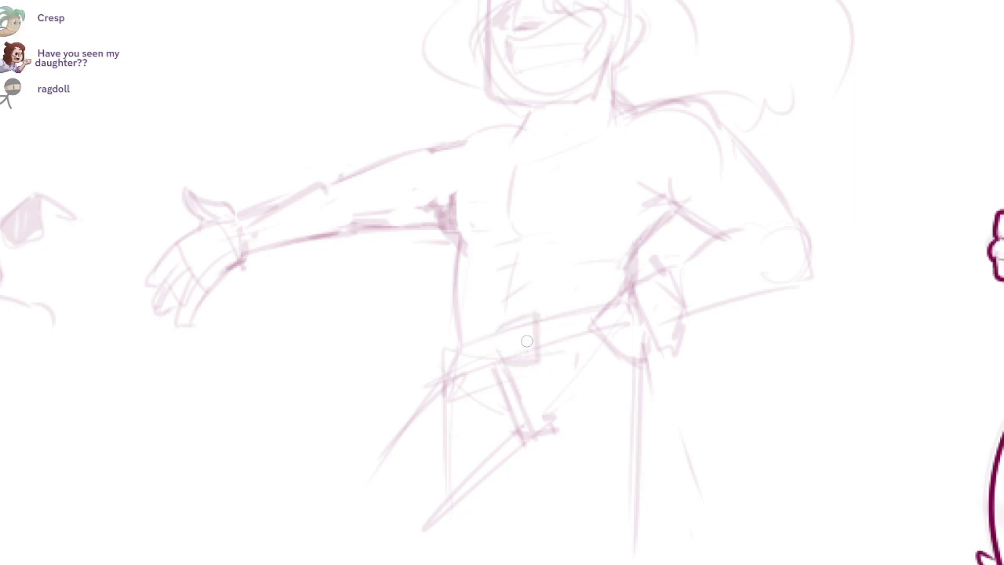
scroll(552, 365, "down", 2)
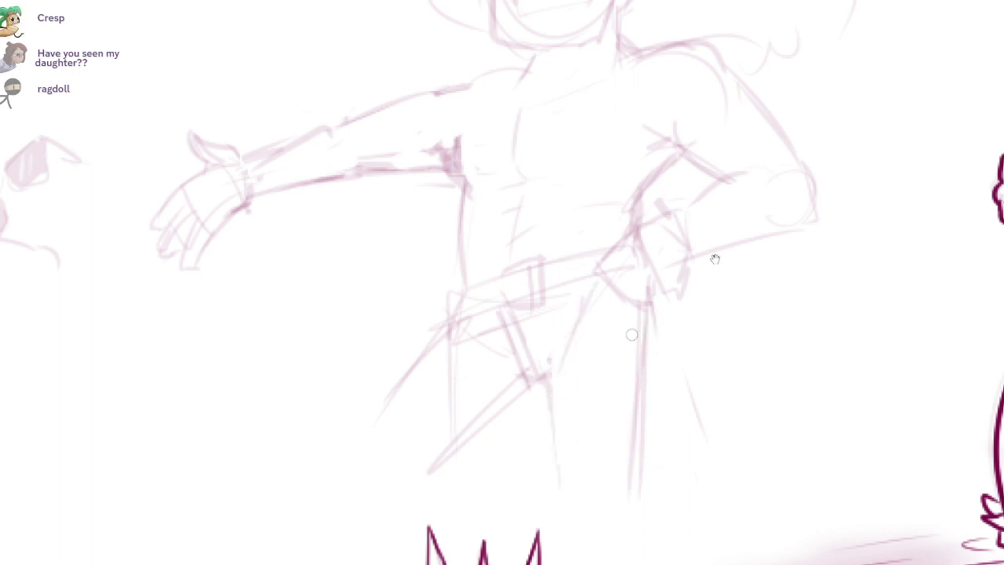
scroll(715, 260, "down", 1)
Step: Reshape the windblown hair behind the head into one long sweeping mass with flicked, pointed ends
scroll(715, 259, "up", 2)
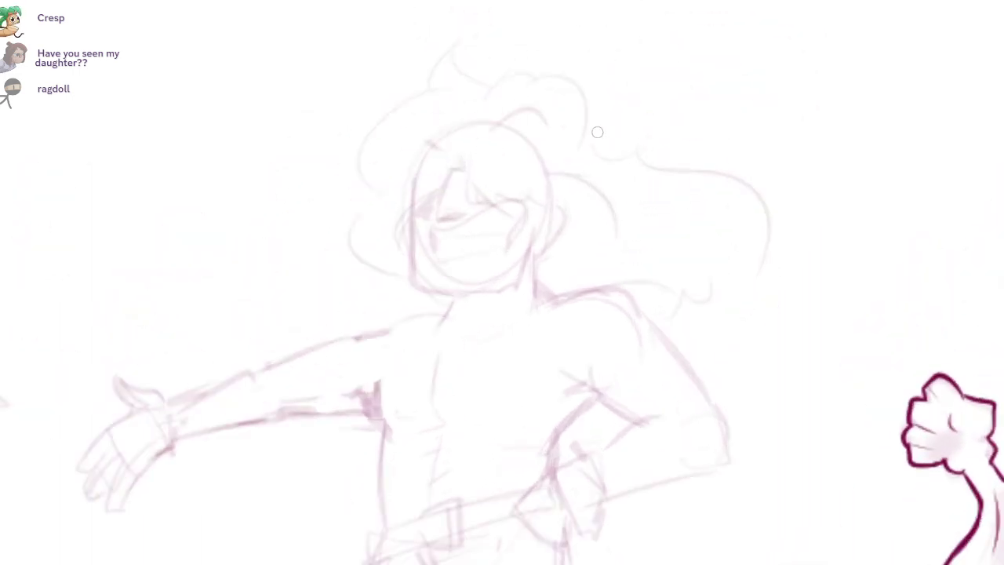
scroll(714, 259, "up", 1)
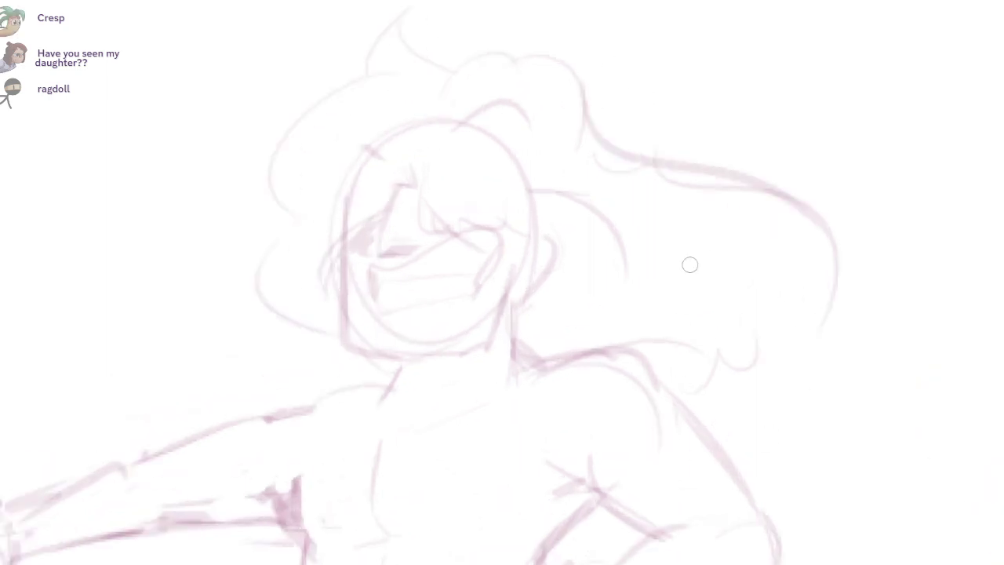
mouse_move(658, 178)
left_mouse_down()
mouse_move(837, 215)
mouse_move(798, 205)
left_mouse_up()
left_click_drag(584, 115, 807, 196)
mouse_move(792, 192)
left_mouse_down()
mouse_move(744, 188)
mouse_move(886, 312)
mouse_move(779, 352)
left_mouse_up()
left_click_drag(797, 360, 668, 385)
left_click_drag(507, 476, 568, 440)
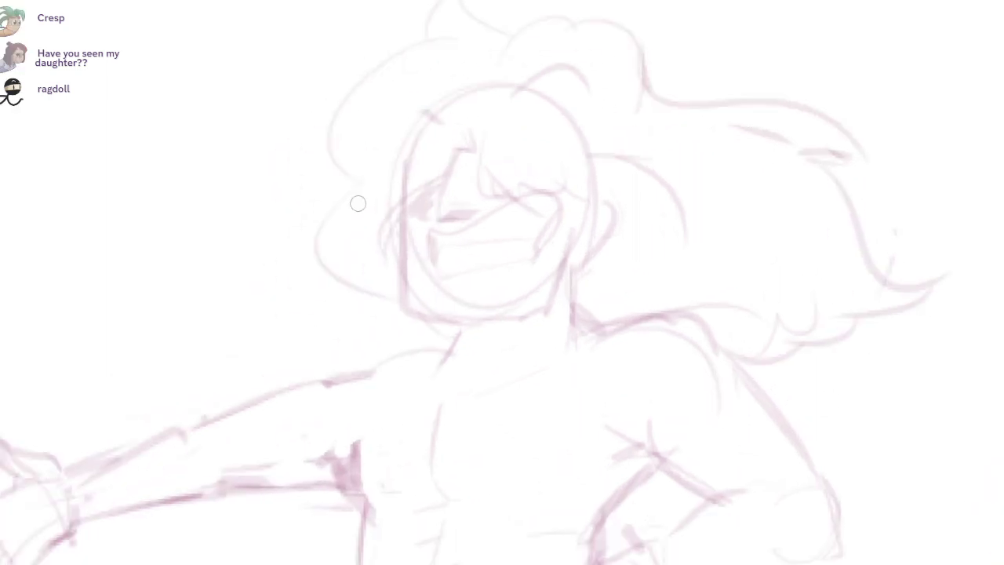
Step: Sketch curved locks framing the side of the face and erase the head construction lines behind them
left_click_drag(363, 173, 360, 274)
left_click_drag(430, 320, 359, 274)
left_click_drag(473, 120, 403, 271)
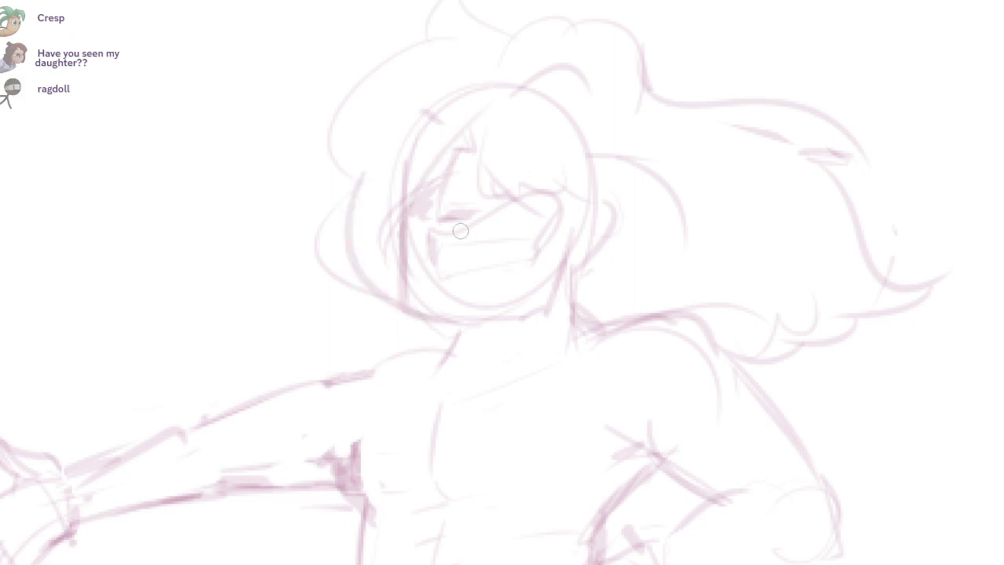
key("ctrl+z")
left_click_drag(450, 173, 394, 290)
key("e")
left_click_drag(404, 201, 406, 148)
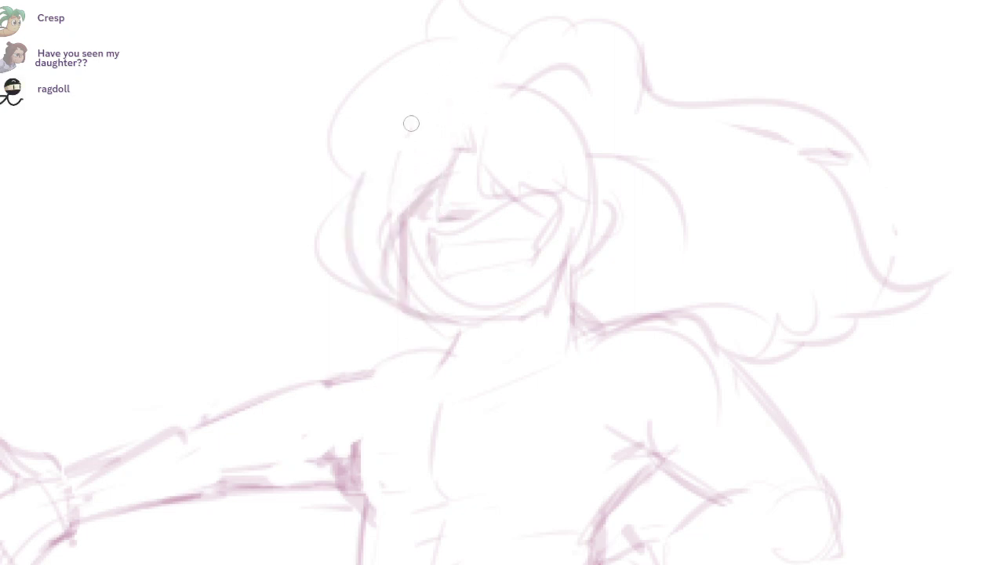
Step: Erase the head's construction curve, sketch a lock sweeping from the forehead back over the ear, and redraw the ear's rear edge
left_click_drag(414, 103, 453, 125)
left_click_drag(543, 96, 593, 161)
left_click_drag(664, 185, 679, 204)
key("b")
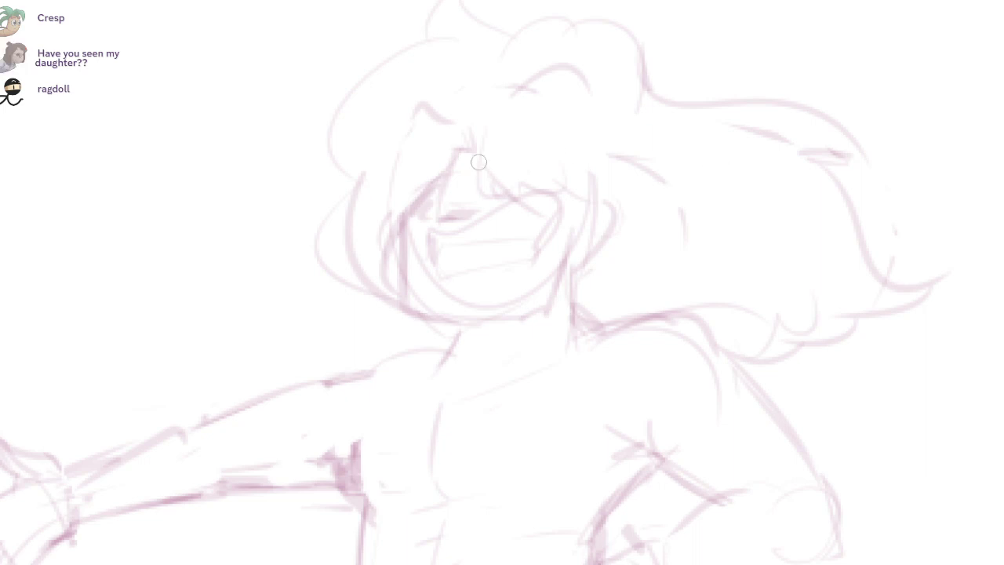
left_click_drag(475, 154, 681, 235)
key("ctrl+z")
left_click_drag(528, 193, 680, 259)
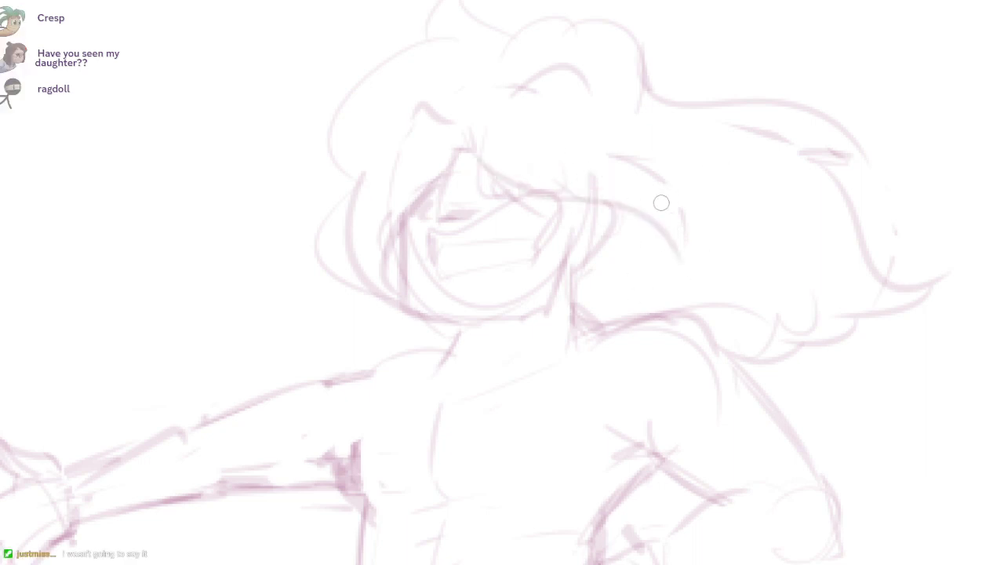
left_click_drag(619, 205, 585, 250)
key("e")
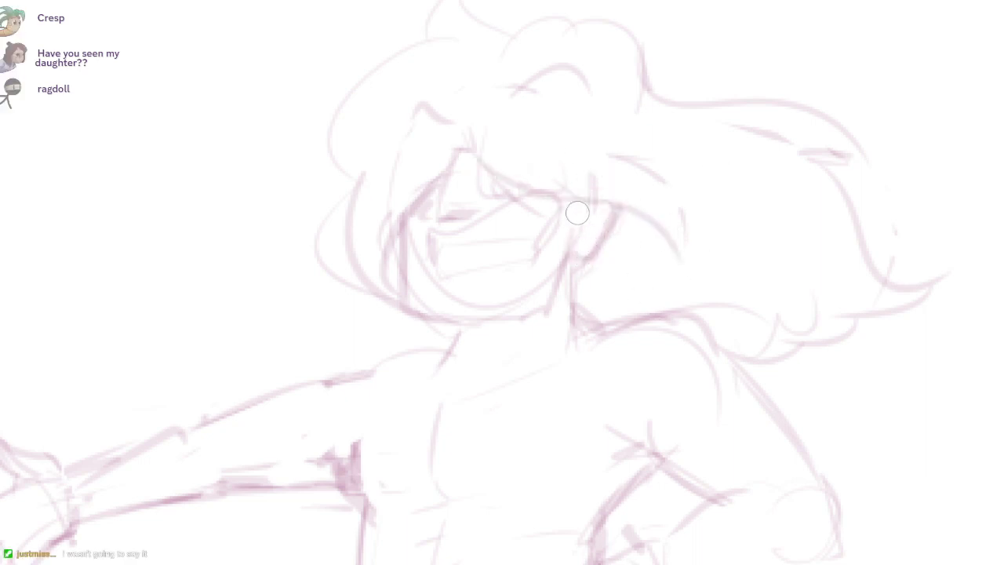
Step: Clean up the rounded chin guide and re-sketch the jawline and the lines on both sides of the neck
mouse_move(577, 212)
left_mouse_down()
mouse_move(541, 289)
mouse_move(486, 299)
mouse_move(408, 259)
mouse_move(414, 236)
mouse_move(489, 305)
mouse_move(552, 282)
mouse_move(403, 292)
mouse_move(459, 318)
mouse_move(439, 325)
mouse_move(621, 254)
mouse_move(561, 320)
left_mouse_up()
key("ctrl+z")
left_click_drag(453, 317, 558, 287)
left_click_drag(570, 240, 546, 299)
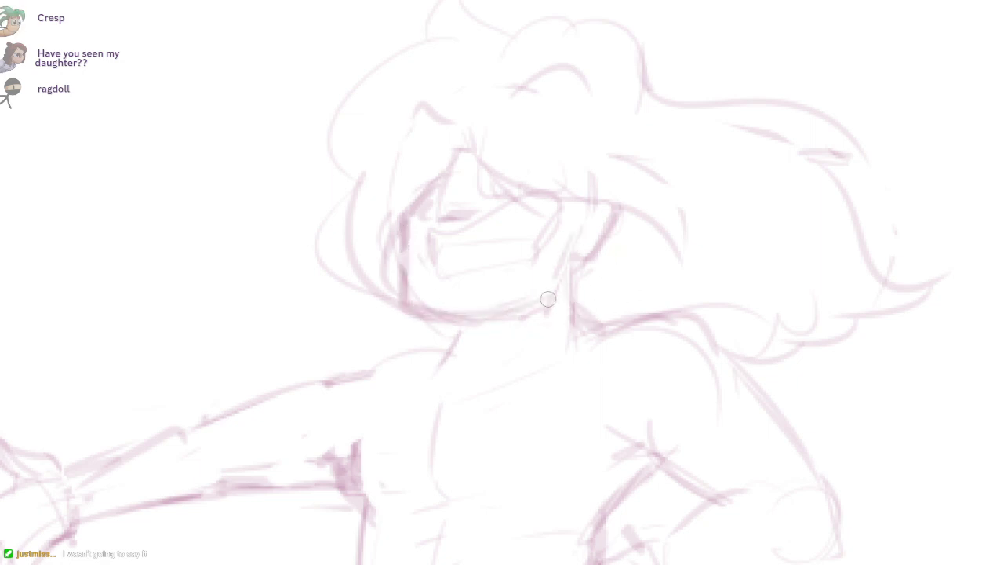
left_click_drag(575, 259, 577, 323)
left_click_drag(458, 323, 426, 389)
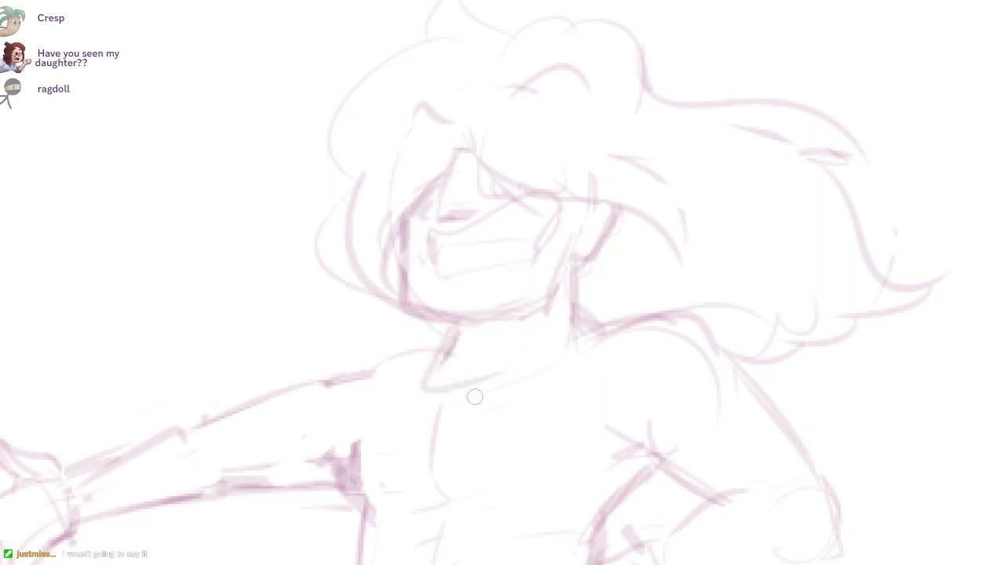
Step: Reshape the tuft on top of the head into a small curled flick and sketch loose strands flowing behind the ear
scroll(714, 258, "down", 5)
scroll(715, 258, "up", 1)
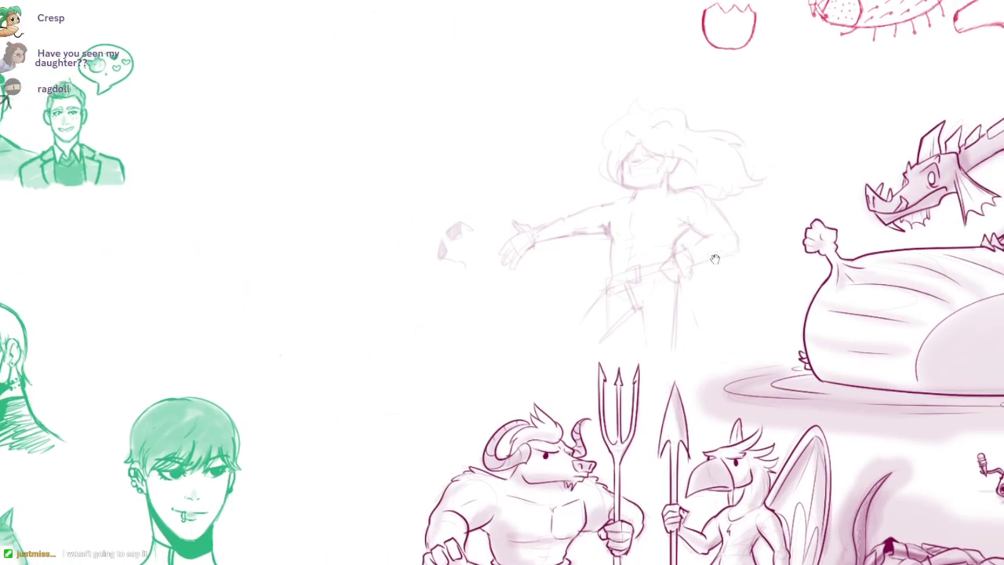
scroll(715, 259, "up", 4)
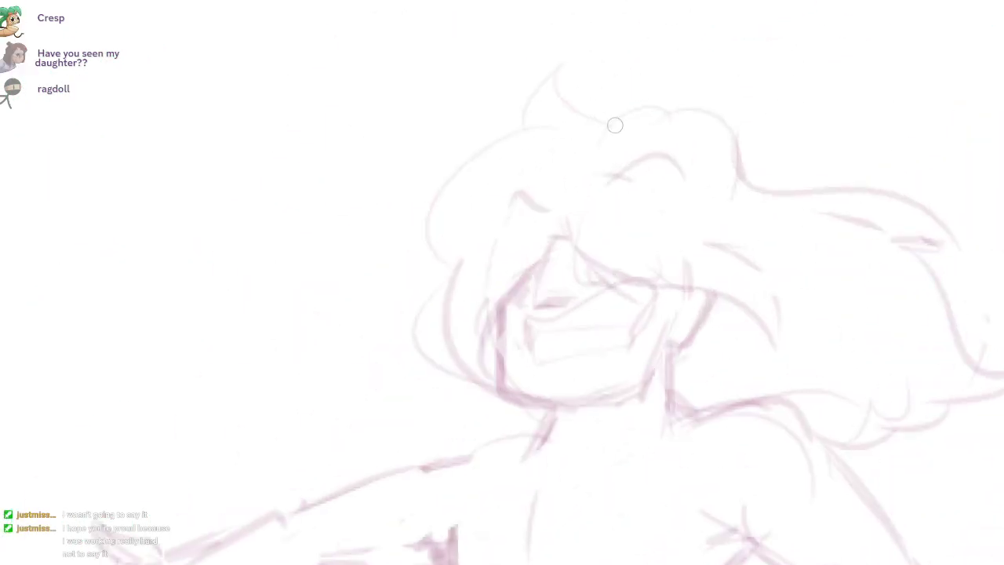
scroll(715, 259, "up", 1)
mouse_move(606, 132)
left_mouse_down()
mouse_move(503, 107)
mouse_move(504, 132)
left_mouse_up()
left_click_drag(564, 90, 567, 43)
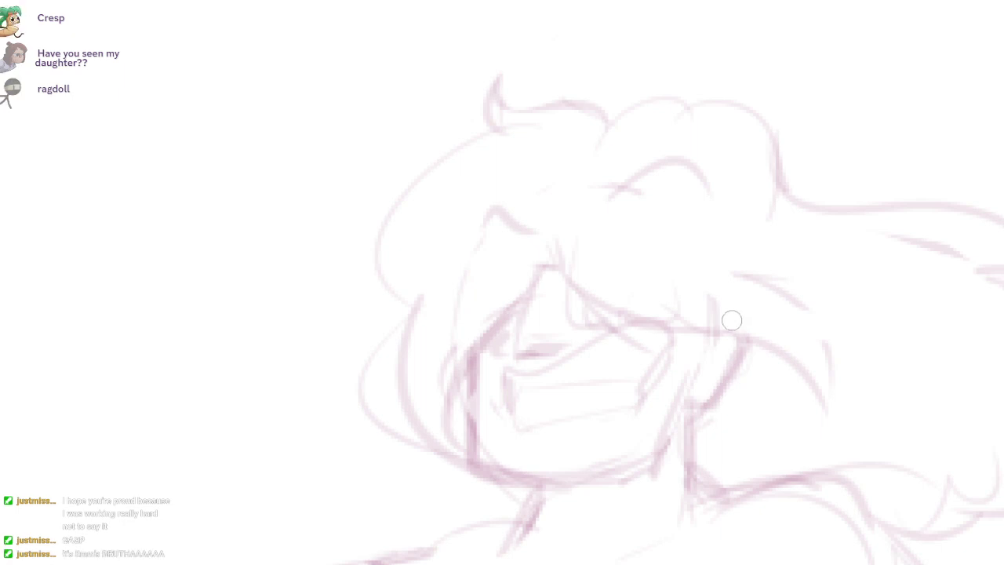
left_click_drag(878, 427, 730, 320)
scroll(730, 319, "down", 5)
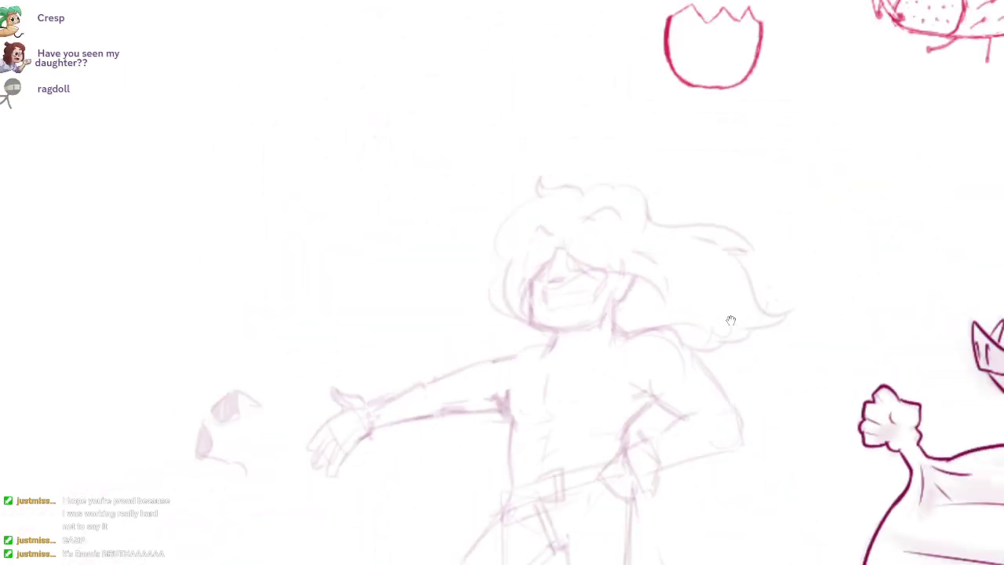
scroll(730, 320, "up", 2)
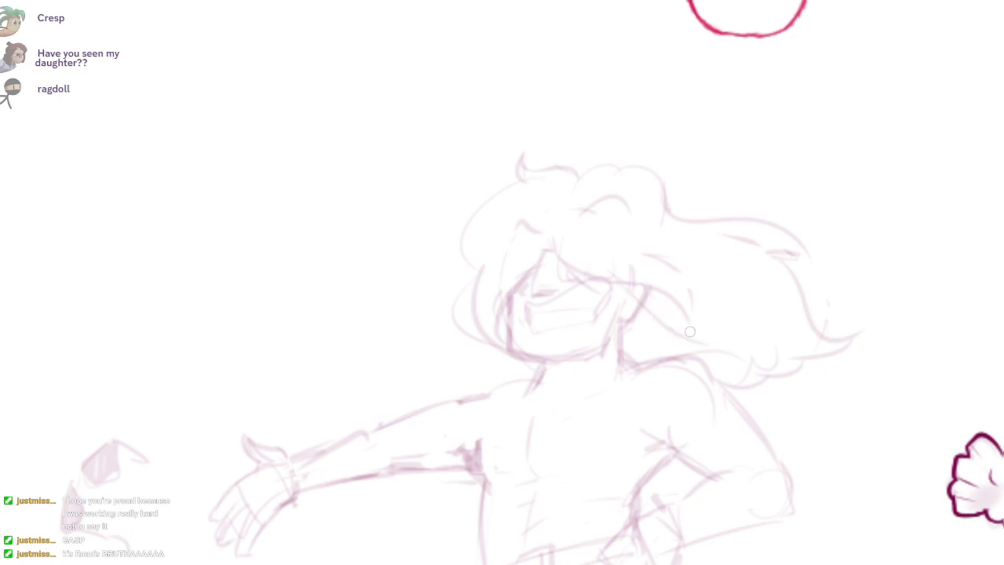
Step: Select the dragon drawing with its ground shadow, scale it down and move it further from the sketched figure
scroll(809, 305, "down", 5)
left_click_drag(828, 380, 730, 320)
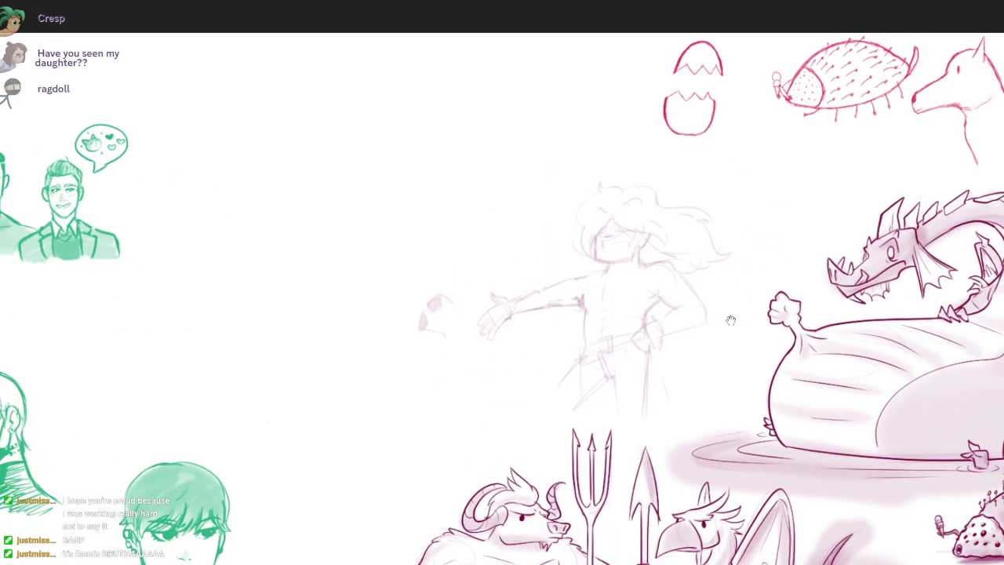
scroll(730, 320, "down", 3)
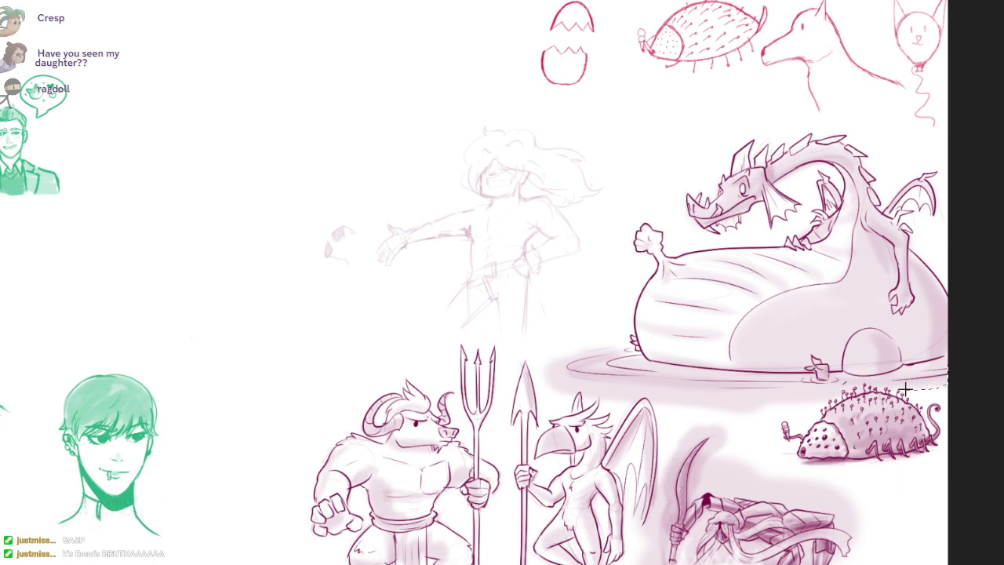
mouse_move(790, 416)
left_mouse_down()
mouse_move(679, 415)
mouse_move(566, 396)
mouse_move(598, 278)
mouse_move(938, 155)
mouse_move(995, 212)
left_mouse_up()
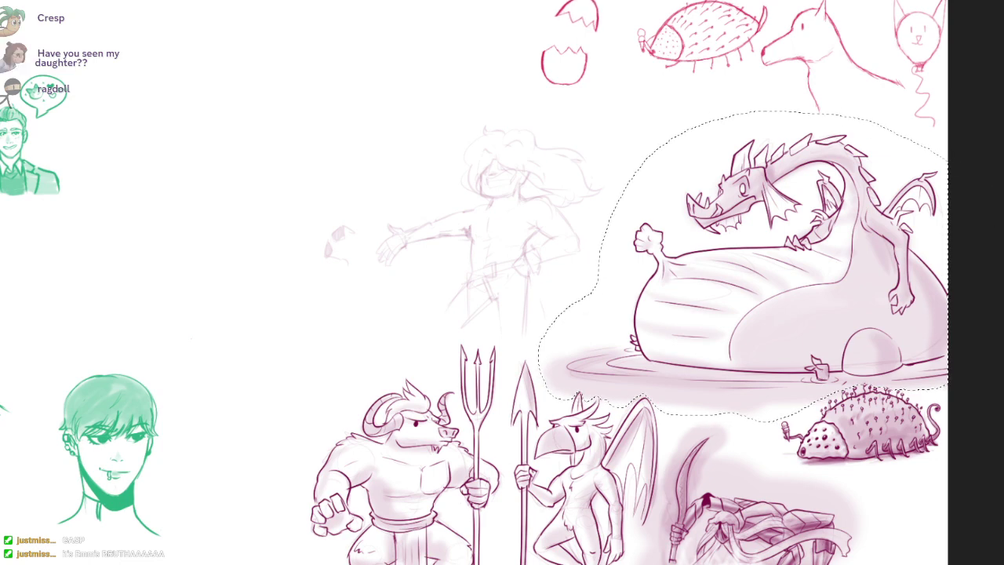
key("ctrl+t")
left_click_drag(948, 112, 897, 149)
mouse_move(731, 320)
left_mouse_down()
mouse_move(759, 354)
mouse_move(735, 313)
left_mouse_up()
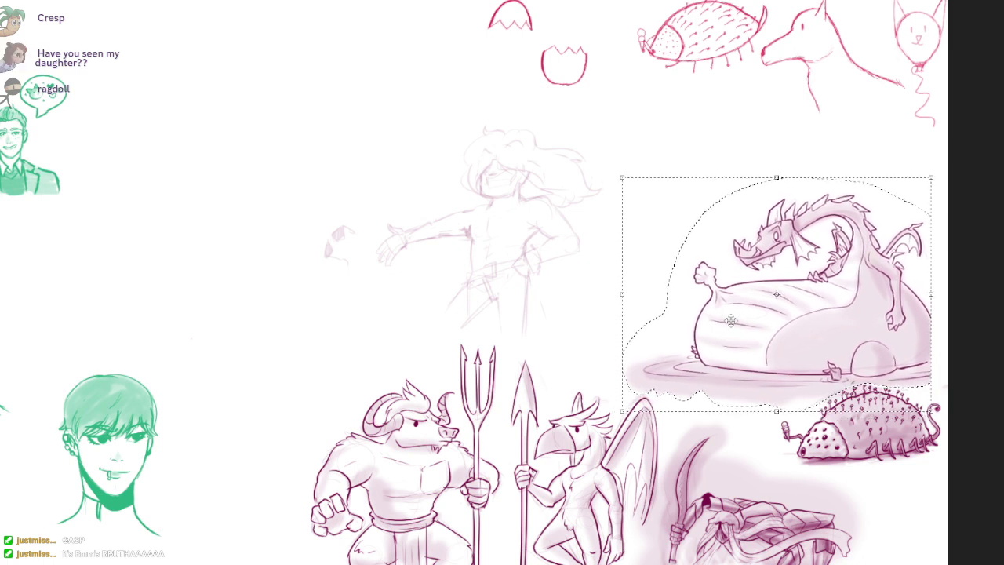
key("Return")
key("ctrl+d")
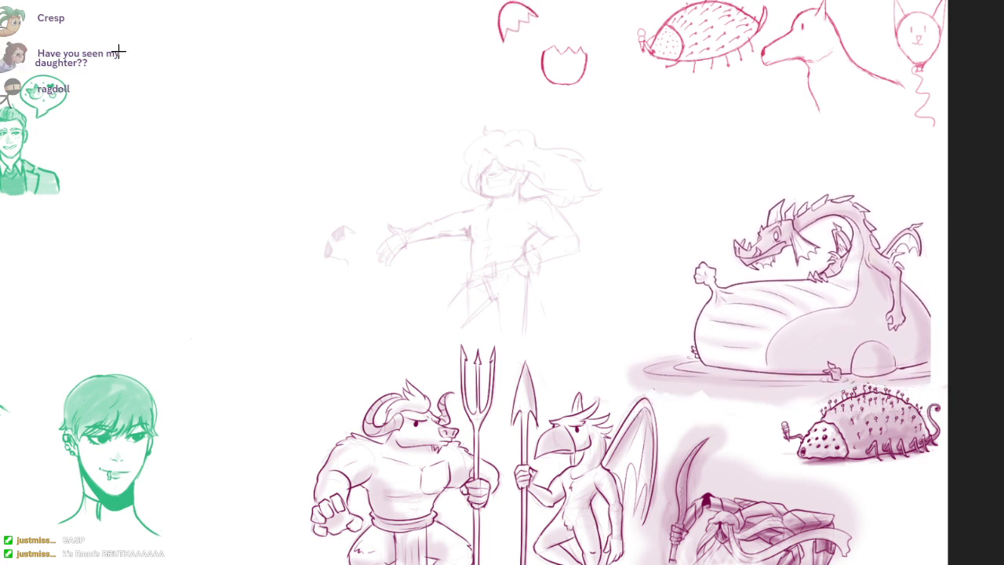
Step: Examine the green bust portraits of the two men with the speech bubble up close
left_click_drag(652, 171, 527, 340)
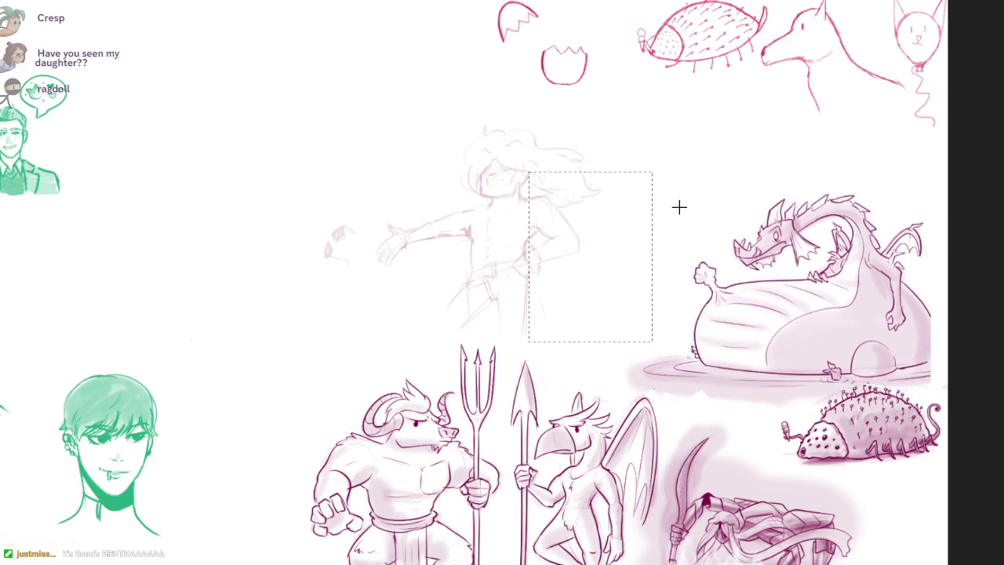
left_click(686, 194)
left_click_drag(234, 353, 678, 361)
left_click_drag(439, 126, 654, 207)
left_click_drag(654, 207, 698, 207)
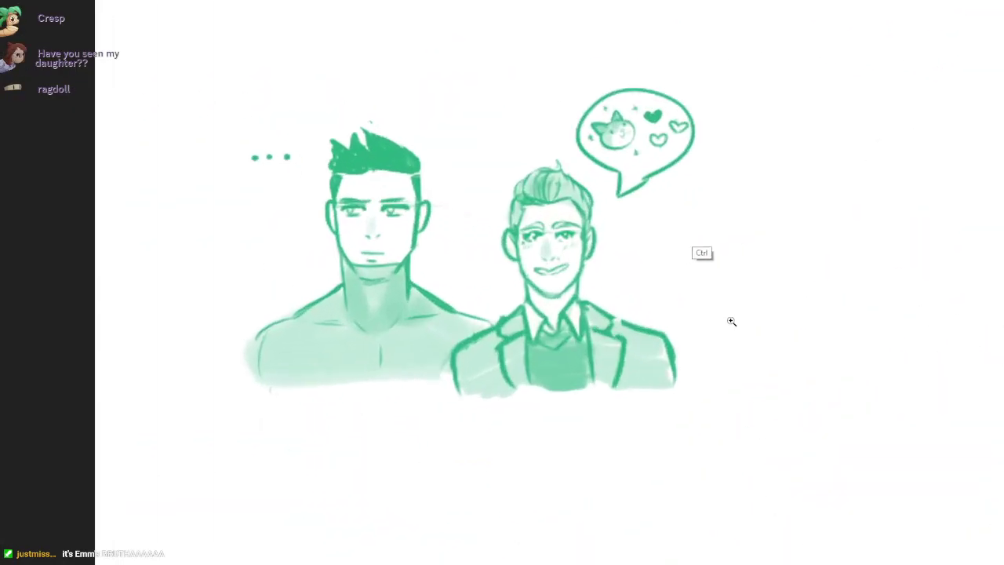
left_click_drag(671, 299, 596, 300)
mouse_move(730, 320)
left_mouse_down()
mouse_move(194, 251)
mouse_move(4, 296)
mouse_move(440, 262)
mouse_move(688, 297)
left_mouse_up()
scroll(593, 279, "up", 4)
left_click_drag(599, 297, 665, 324)
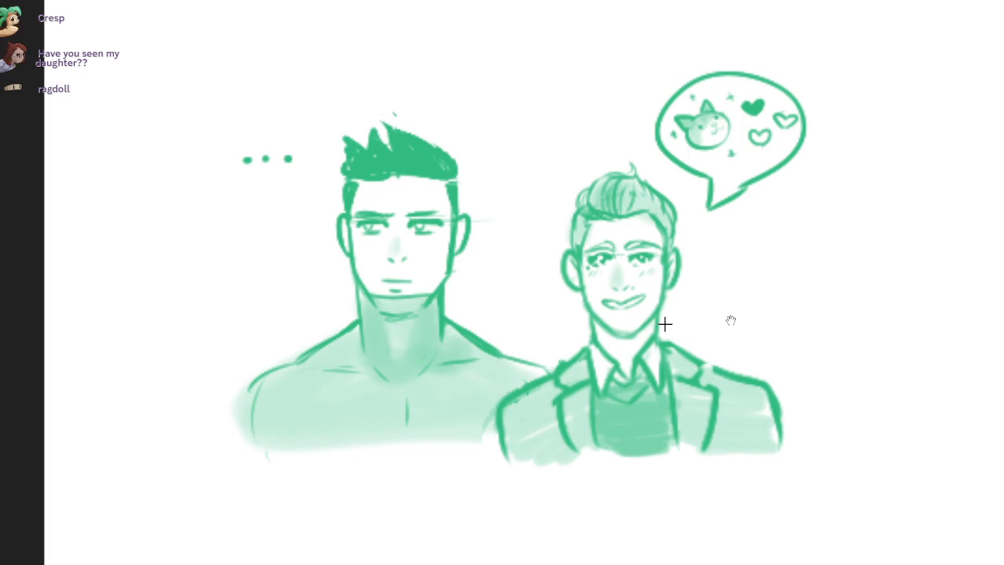
scroll(729, 320, "down", 6)
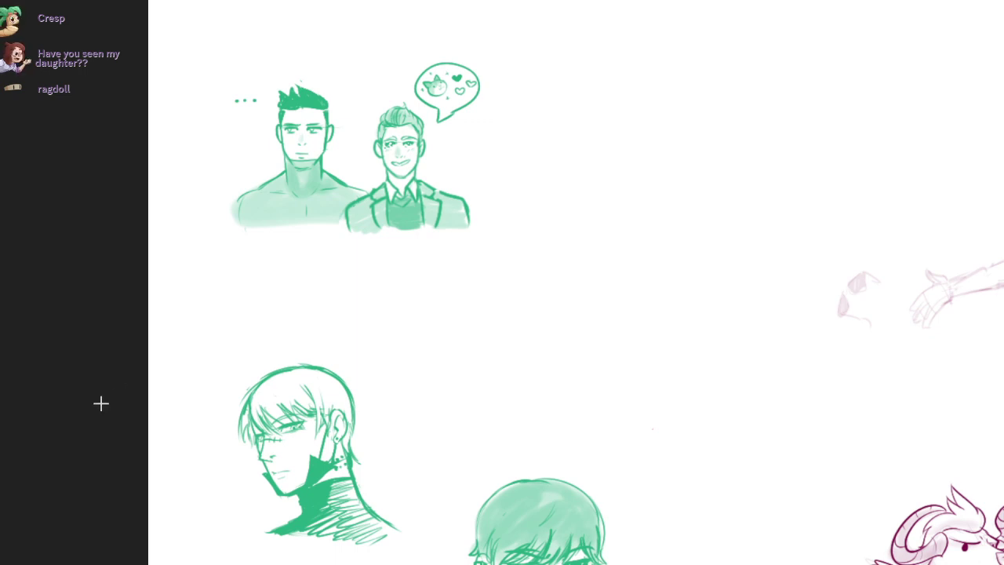
Step: Draw the figure's face outline in dark magenta over the sketch, from the cheek around the chin up to the ear
left_click_drag(972, 352, 411, 308)
mouse_move(510, 177)
left_mouse_down()
mouse_move(584, 161)
mouse_move(603, 224)
left_mouse_up()
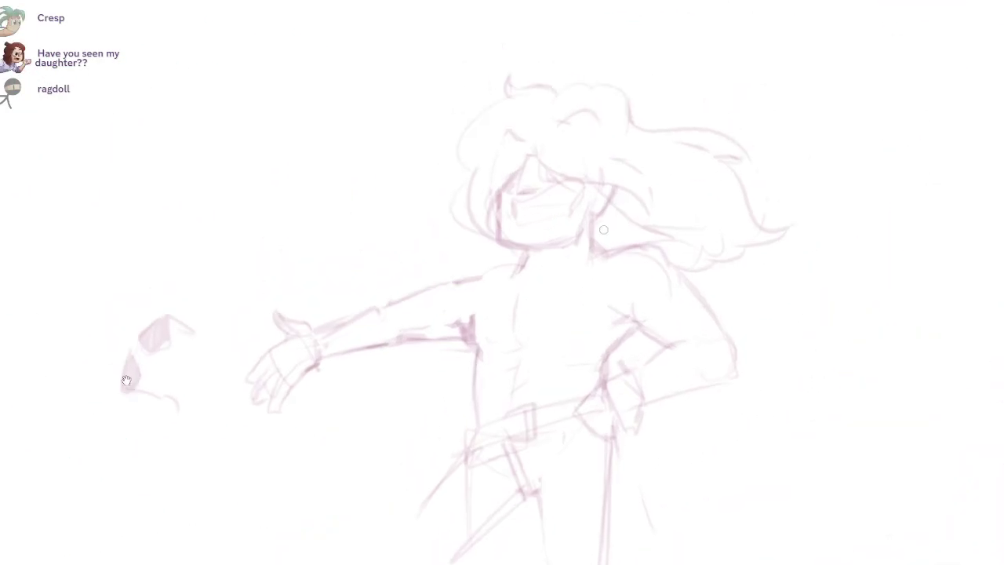
left_click_drag(495, 178, 643, 91)
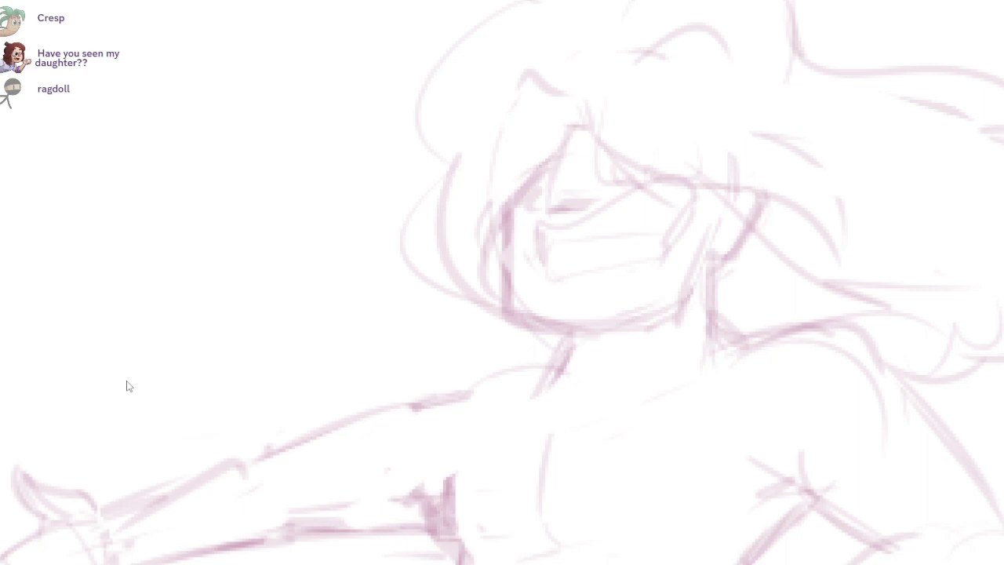
mouse_move(519, 182)
left_mouse_down()
mouse_move(508, 201)
mouse_move(519, 319)
left_mouse_up()
scroll(545, 197, "up", 1)
key("ctrl+z")
mouse_move(527, 160)
left_mouse_down()
mouse_move(515, 171)
mouse_move(520, 329)
mouse_move(735, 292)
mouse_move(783, 187)
left_mouse_up()
scroll(698, 170, "up", 1)
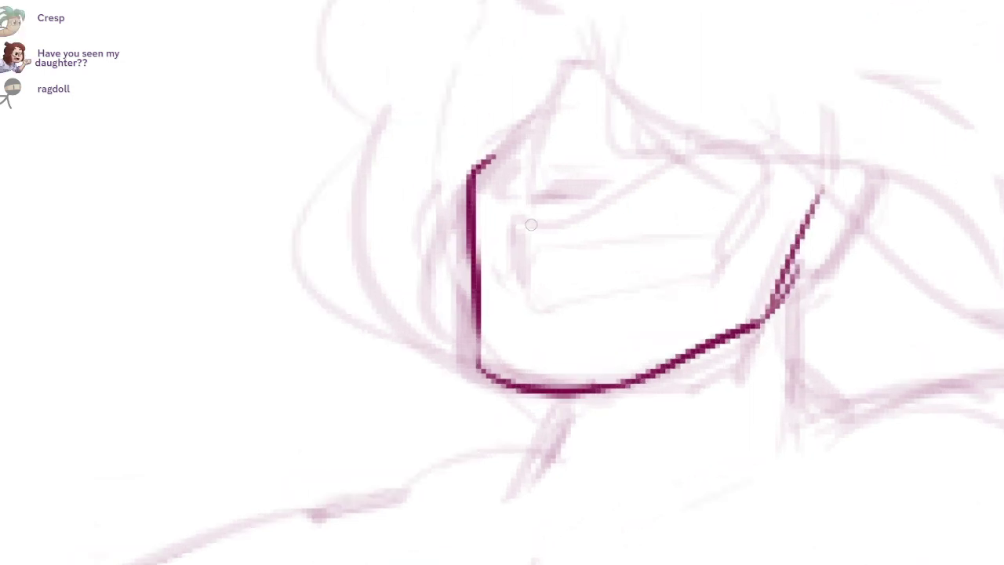
Step: Line the wide laughing mouth with its raised upper lip, the teeth edges and the angular lower lip
mouse_move(529, 222)
left_mouse_down()
mouse_move(522, 291)
mouse_move(560, 220)
mouse_move(728, 157)
mouse_move(759, 206)
left_mouse_up()
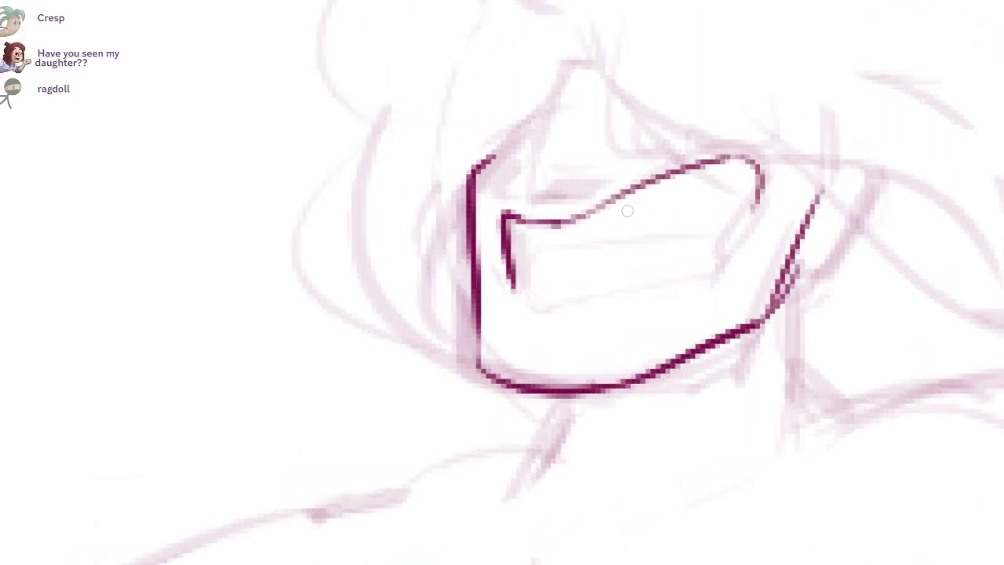
mouse_move(521, 224)
left_mouse_down()
mouse_move(711, 233)
mouse_move(601, 261)
left_mouse_up()
left_click_drag(532, 298, 719, 277)
key("ctrl+z")
left_click_drag(745, 203, 705, 274)
key("ctrl+z")
key("ctrl+z")
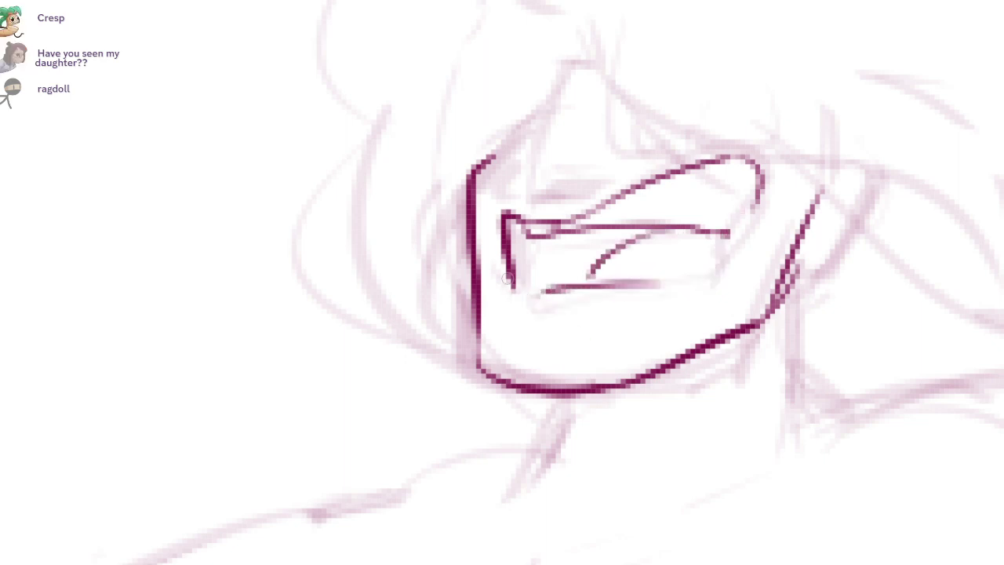
left_click_drag(508, 274, 714, 280)
left_click_drag(746, 217, 710, 266)
left_click_drag(748, 206, 709, 280)
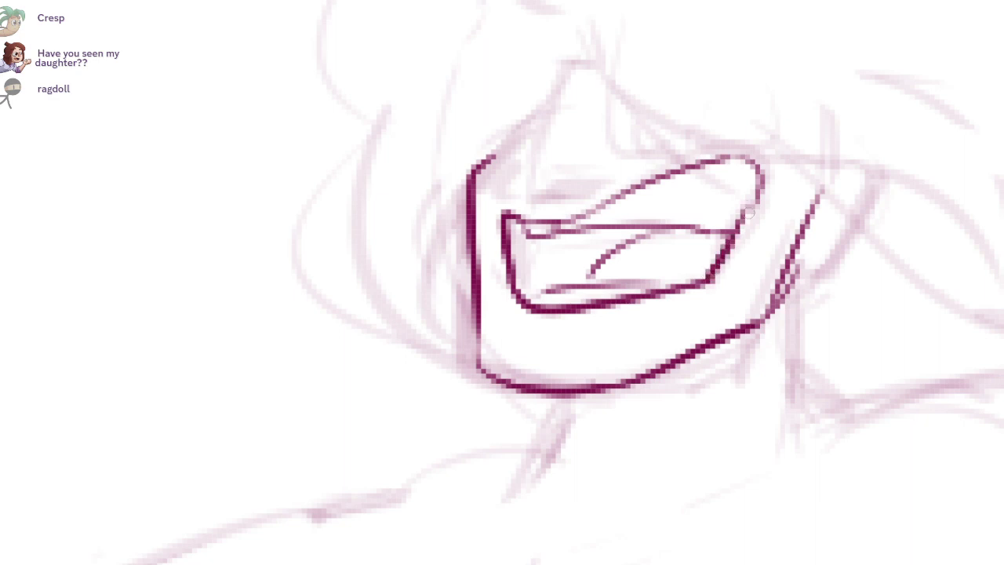
Step: Thicken the mouth's corner and fill the front part of its opening with solid dark magenta
left_click_drag(754, 165, 733, 248)
mouse_move(541, 289)
left_mouse_down()
mouse_move(685, 284)
mouse_move(524, 306)
left_mouse_up()
mouse_move(514, 219)
left_mouse_down()
mouse_move(518, 283)
mouse_move(521, 241)
mouse_move(634, 230)
mouse_move(541, 251)
mouse_move(608, 242)
mouse_move(566, 270)
mouse_move(579, 278)
mouse_move(527, 292)
mouse_move(557, 276)
mouse_move(566, 248)
left_mouse_up()
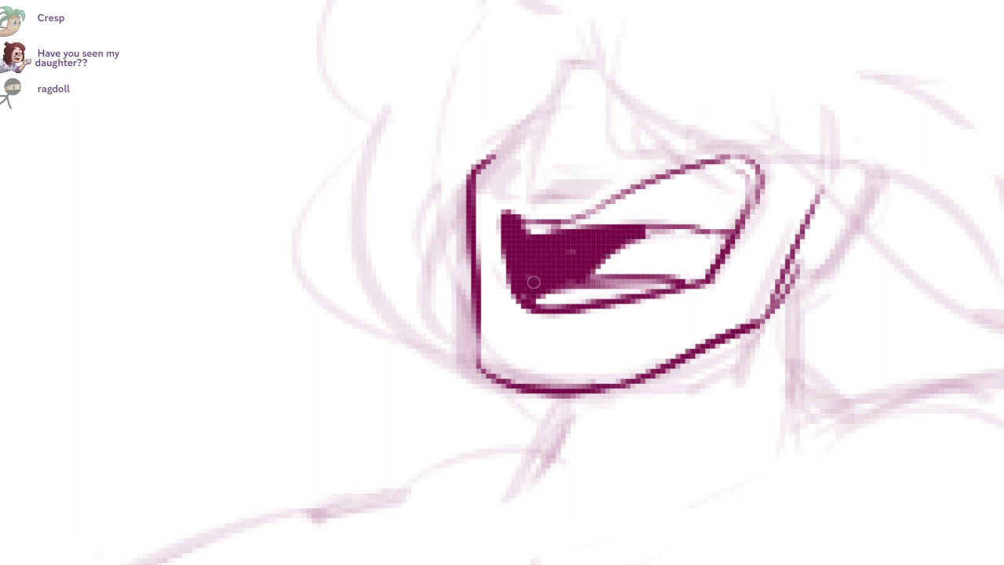
left_click_drag(551, 286, 523, 381)
Step: Line the nose's profile and nostril, and outline the back and lobe of the ear
mouse_move(559, 138)
left_mouse_down()
mouse_move(527, 176)
mouse_move(498, 255)
mouse_move(528, 287)
mouse_move(577, 277)
mouse_move(579, 260)
mouse_move(596, 266)
mouse_move(542, 287)
left_mouse_up()
mouse_move(658, 248)
left_mouse_down()
mouse_move(653, 320)
mouse_move(757, 192)
mouse_move(729, 252)
left_mouse_up()
scroll(726, 194, "up", 1)
key("ctrl+z")
left_click_drag(784, 185, 729, 253)
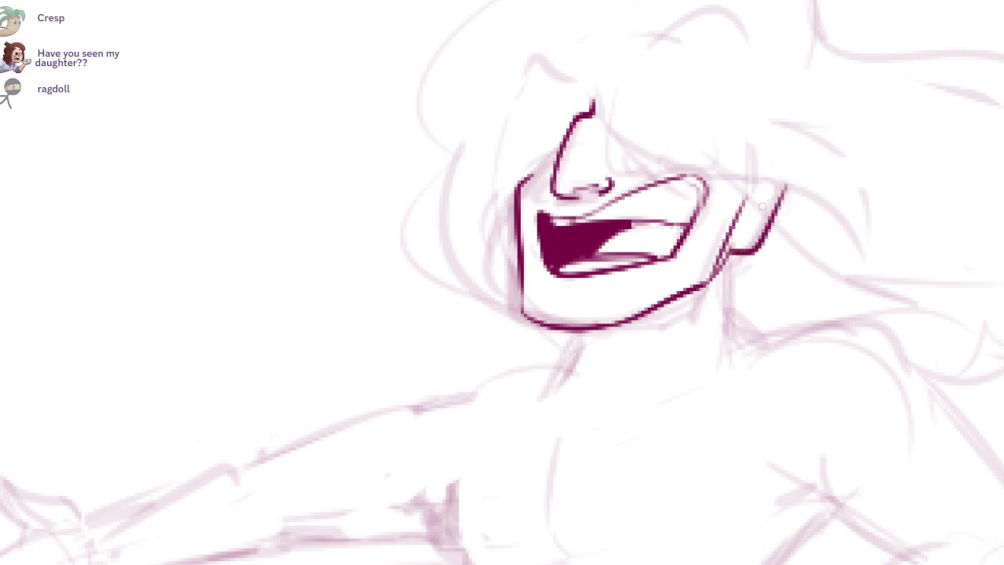
Step: Add the ear's inner folds and line both sides of the neck with a diagonal muscle line across it
mouse_move(773, 185)
left_mouse_down()
mouse_move(755, 205)
mouse_move(734, 317)
mouse_move(748, 338)
left_mouse_up()
key("ctrl+z")
left_click_drag(740, 252, 753, 345)
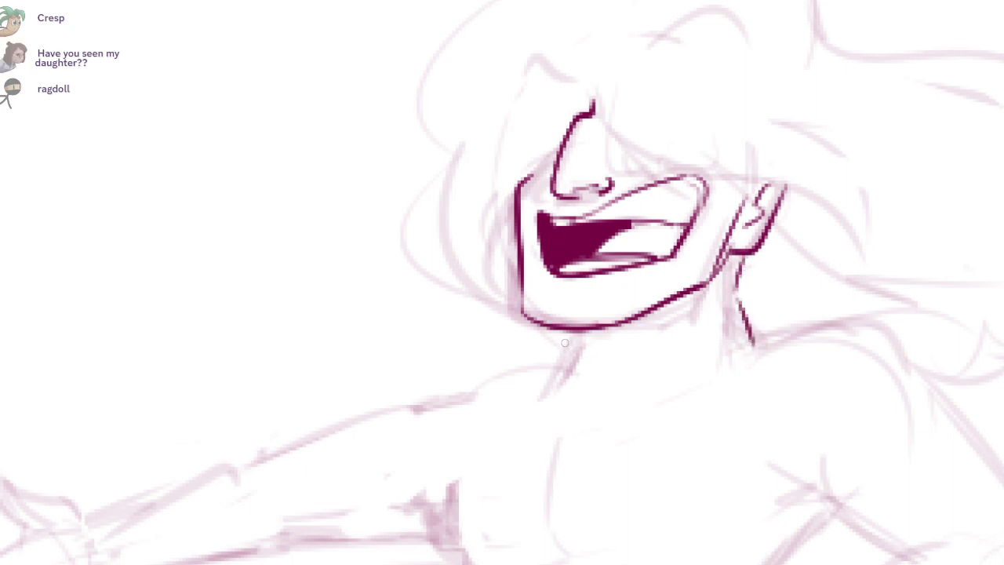
left_click_drag(689, 361, 681, 291)
key("ctrl+z")
left_click_drag(568, 259, 554, 294)
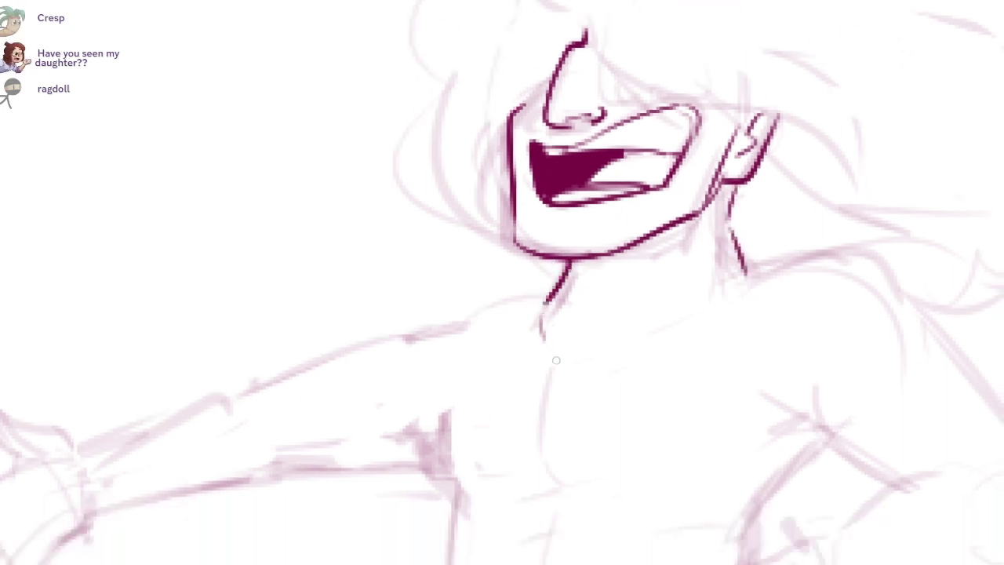
key("ctrl+z")
left_click_drag(694, 233, 589, 326)
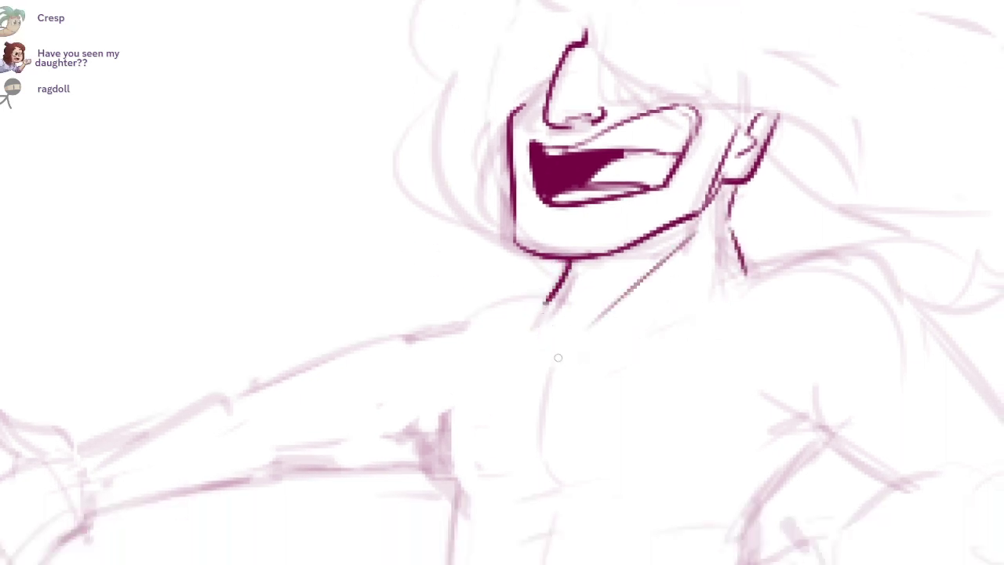
Step: Draw the two collarbones as short, light broken strokes below the neck
left_click_drag(579, 286, 493, 168)
left_click_drag(521, 226, 670, 227)
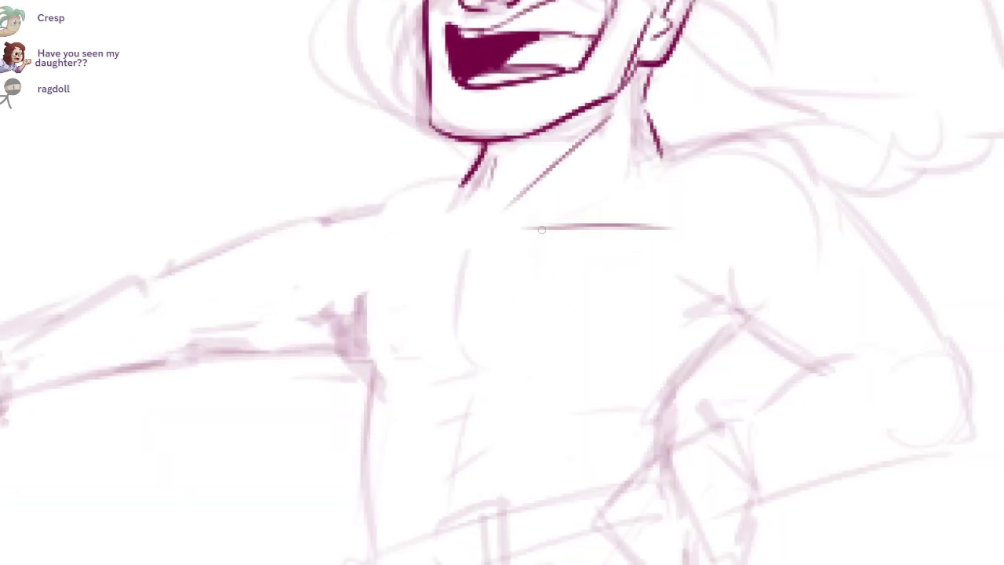
key("ctrl+z")
left_click_drag(532, 225, 587, 219)
left_click_drag(433, 250, 394, 255)
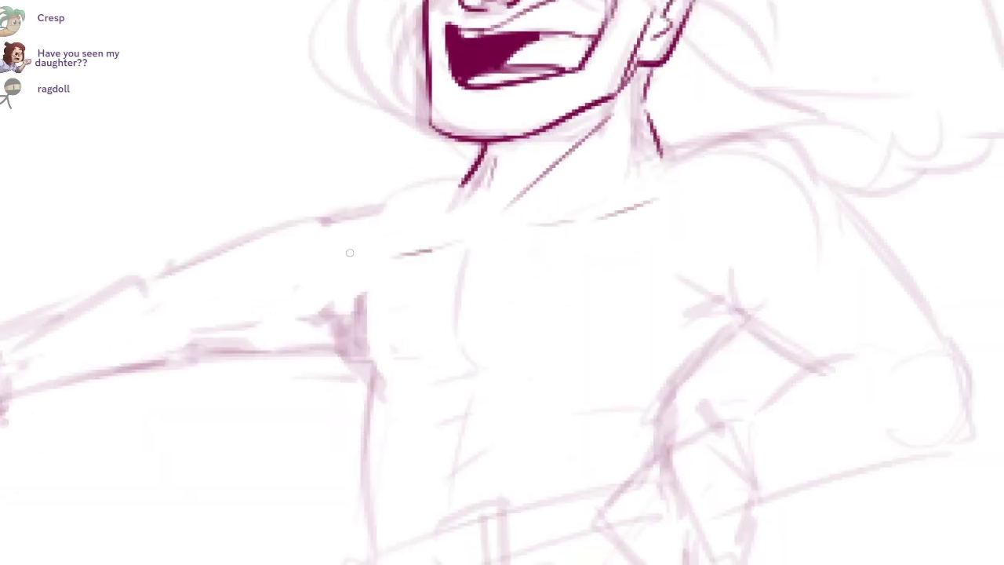
Step: Line the outstretched arm's shoulder and upper contour, and the underside of its upper arm
mouse_move(458, 177)
left_mouse_down()
mouse_move(353, 224)
mouse_move(519, 178)
mouse_move(629, 169)
mouse_move(337, 276)
left_mouse_up()
key("ctrl+z")
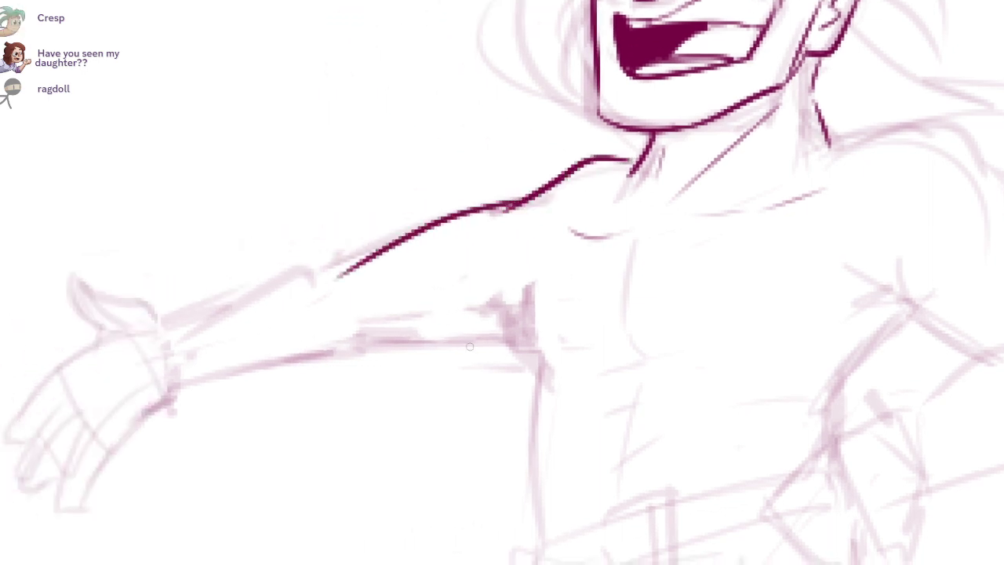
mouse_move(361, 339)
left_mouse_down()
mouse_move(522, 334)
mouse_move(477, 284)
mouse_move(497, 333)
left_mouse_up()
Step: Line the outstretched arm's armpit with a short vertical chest fold and a diagonal stroke into the torso's side
left_click_drag(485, 233, 496, 337)
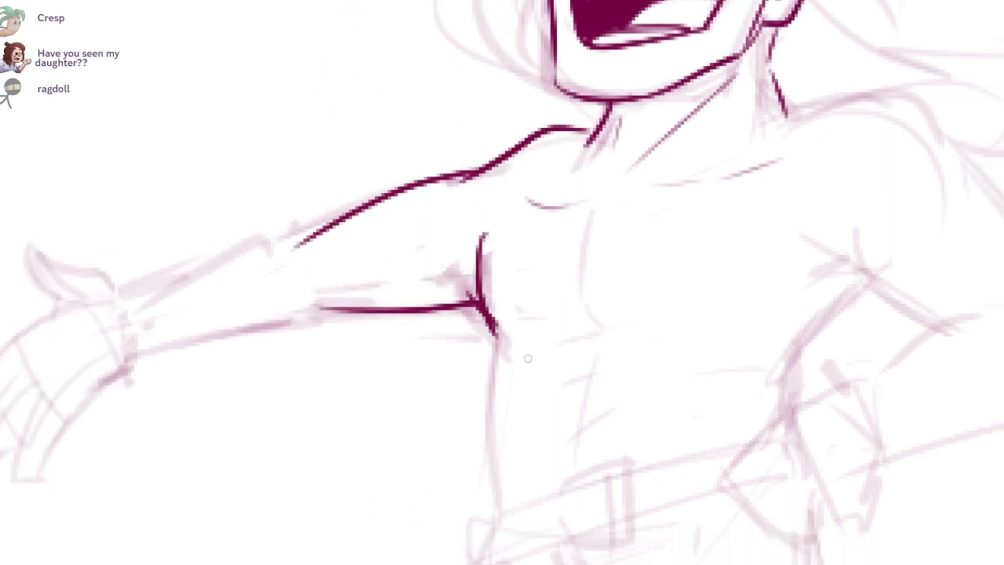
key("ctrl+z")
left_click_drag(480, 251, 514, 361)
left_click_drag(595, 299, 587, 269)
key("ctrl+z")
left_click_drag(475, 217, 479, 263)
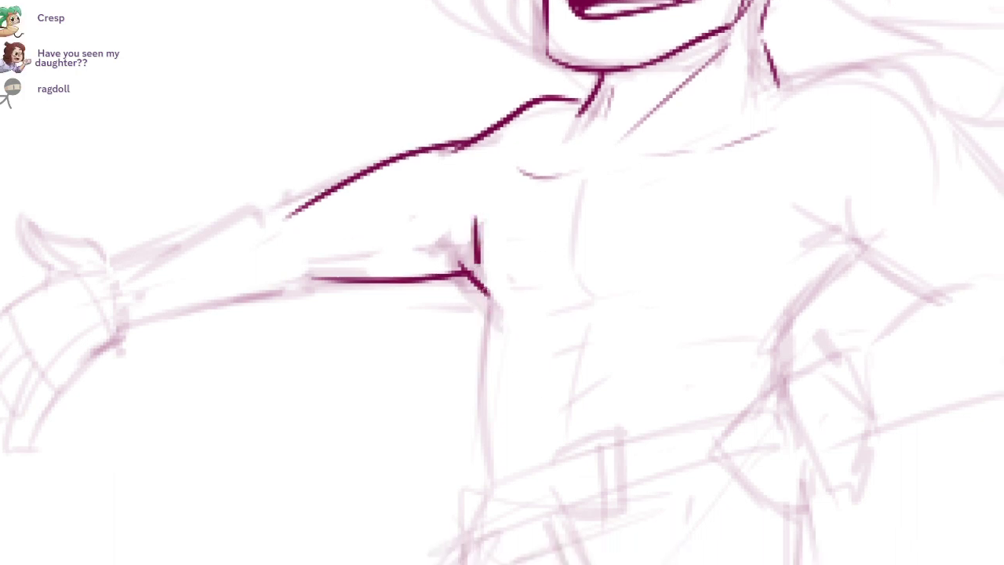
Step: Line both sides of the torso from the armpits down to the waist
left_click_drag(492, 304, 492, 480)
key("ctrl+z")
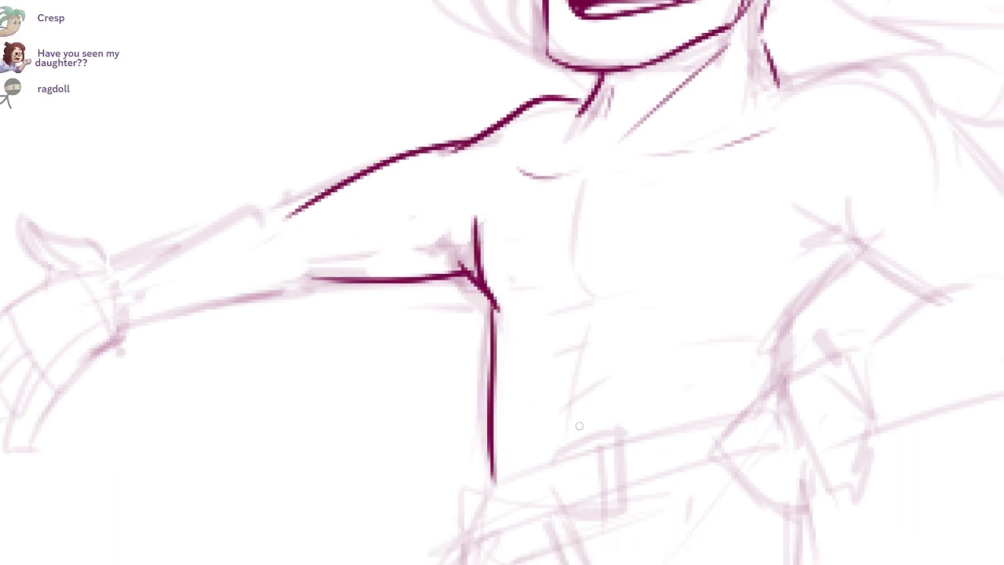
mouse_move(882, 242)
left_mouse_down()
mouse_move(814, 249)
mouse_move(737, 307)
mouse_move(712, 405)
left_mouse_up()
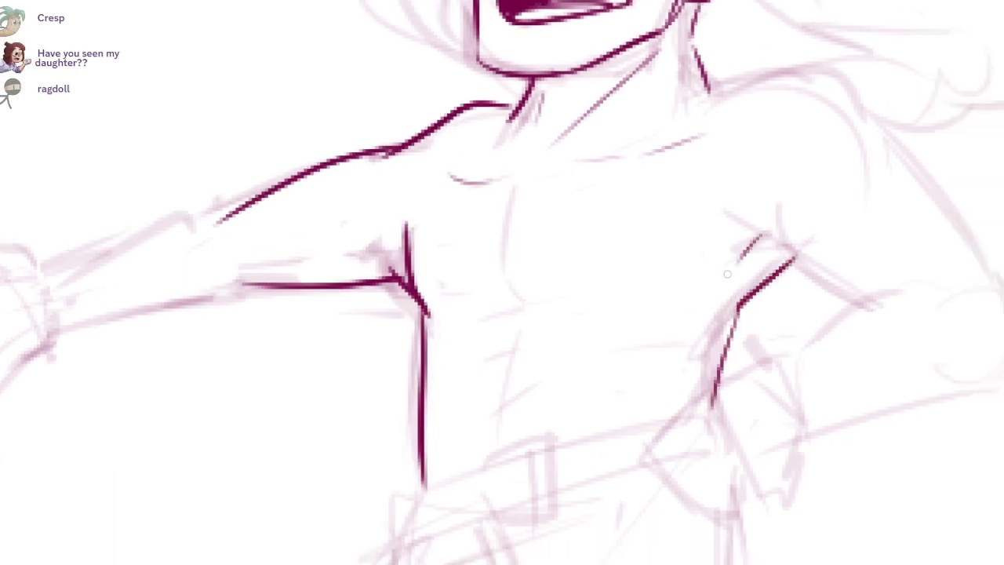
Step: Line the chest's curved centre line and the lower edges of both chest muscles with thin, broken strokes
mouse_move(503, 202)
left_mouse_down()
mouse_move(556, 220)
mouse_move(581, 316)
left_mouse_up()
left_click_drag(501, 308, 530, 312)
left_click_drag(604, 306, 762, 295)
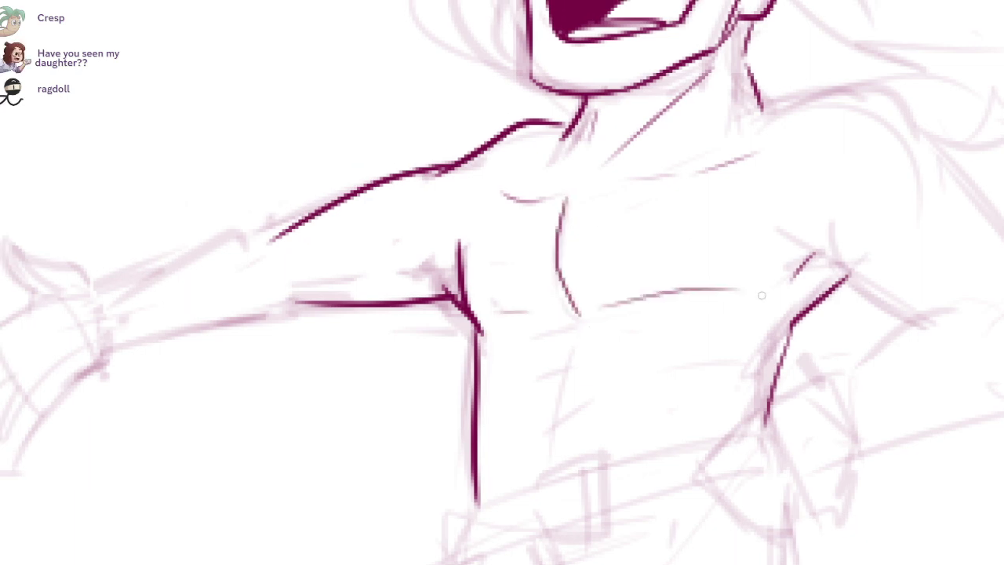
key("ctrl+z")
left_click_drag(489, 316, 703, 294)
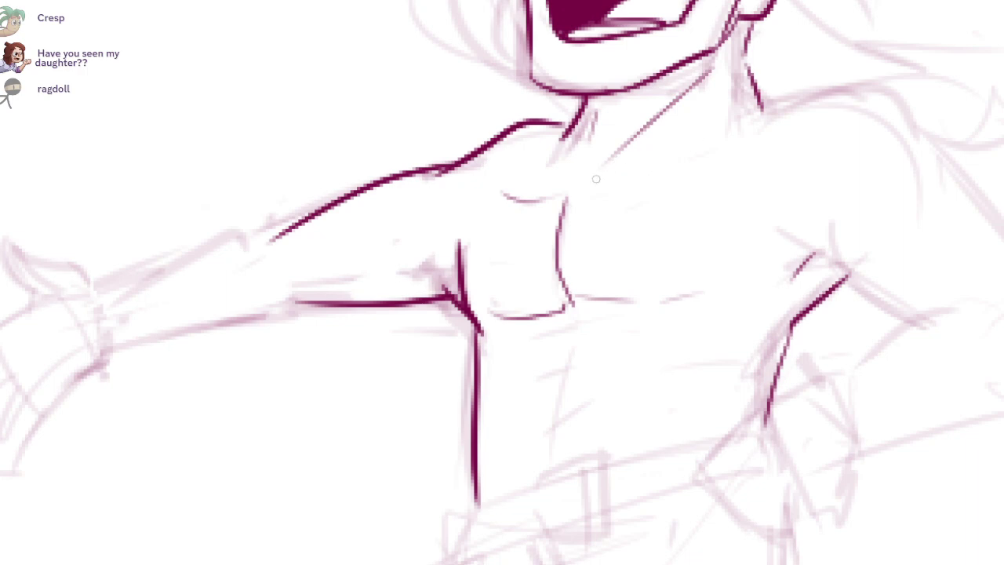
Step: Redraw the collarbones as one long slanted stroke on the bent-arm side and one short stroke on the outstretched-arm side
left_click_drag(610, 173, 764, 131)
key("e")
left_click_drag(542, 202, 550, 190)
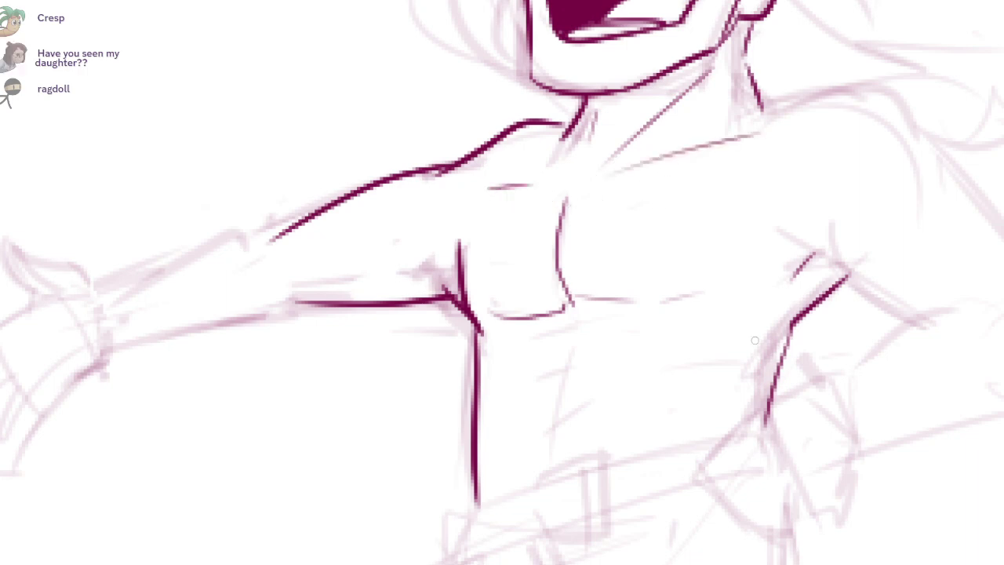
Step: Draw the abdomen's broken midline with short, light muscle strokes on both sides of it
left_click_drag(754, 340, 679, 155)
left_click_drag(515, 160, 508, 279)
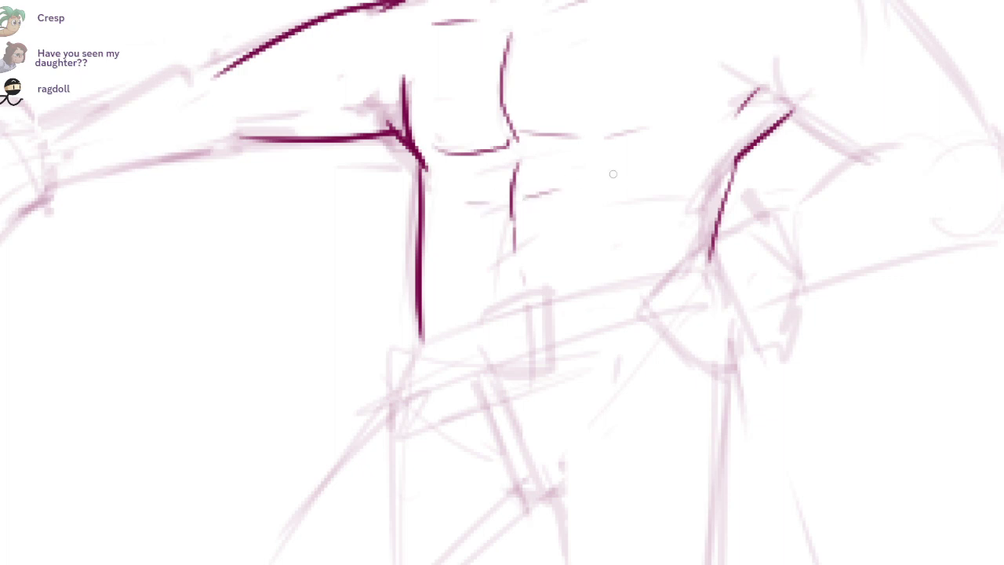
left_click_drag(524, 233, 575, 220)
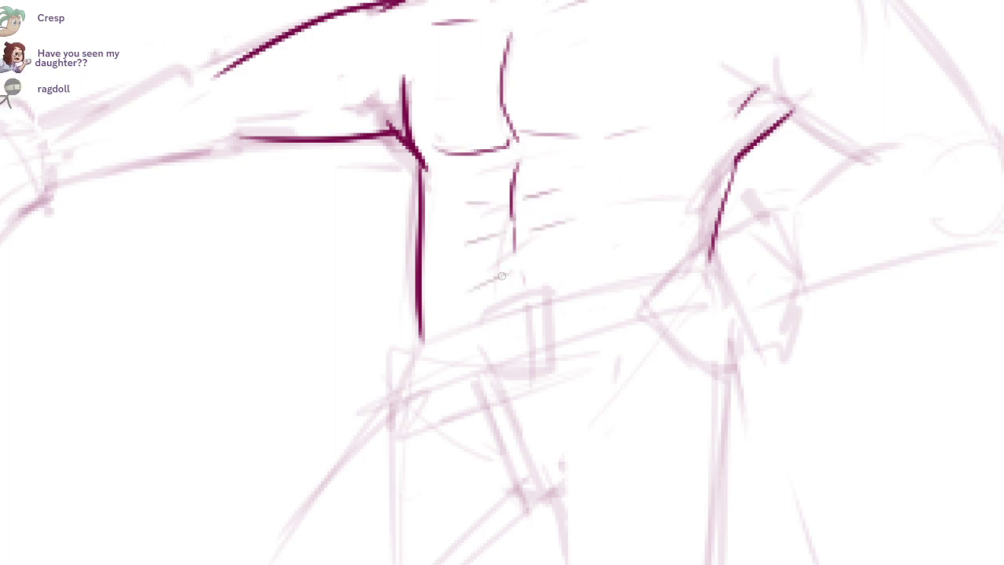
left_click_drag(557, 264, 569, 264)
Step: Redraw the chest's centre line shorter and lighter, and reshape the vertical fold at the outstretched arm's armpit
left_click_drag(693, 149, 639, 257)
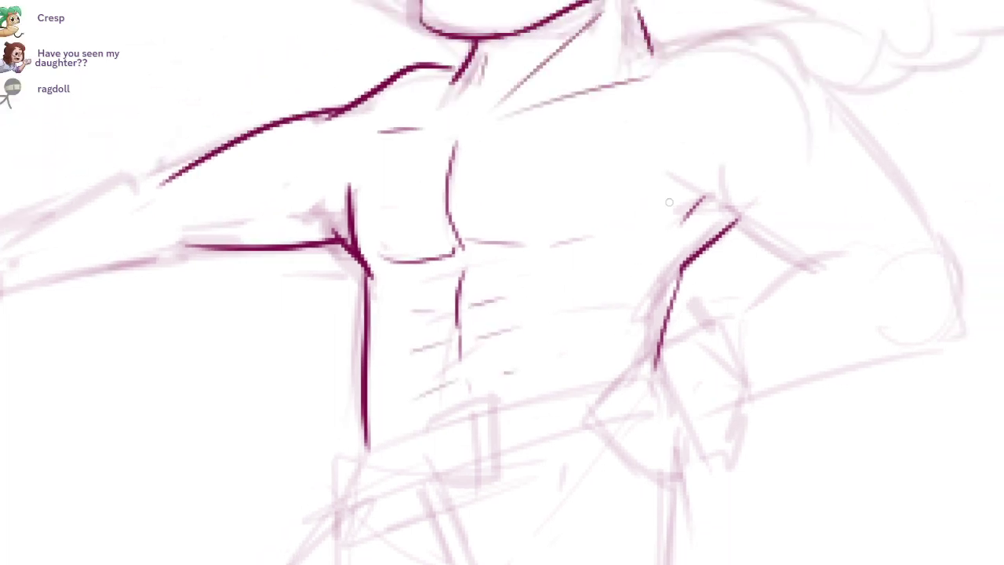
key("ctrl+z")
key("ctrl+z")
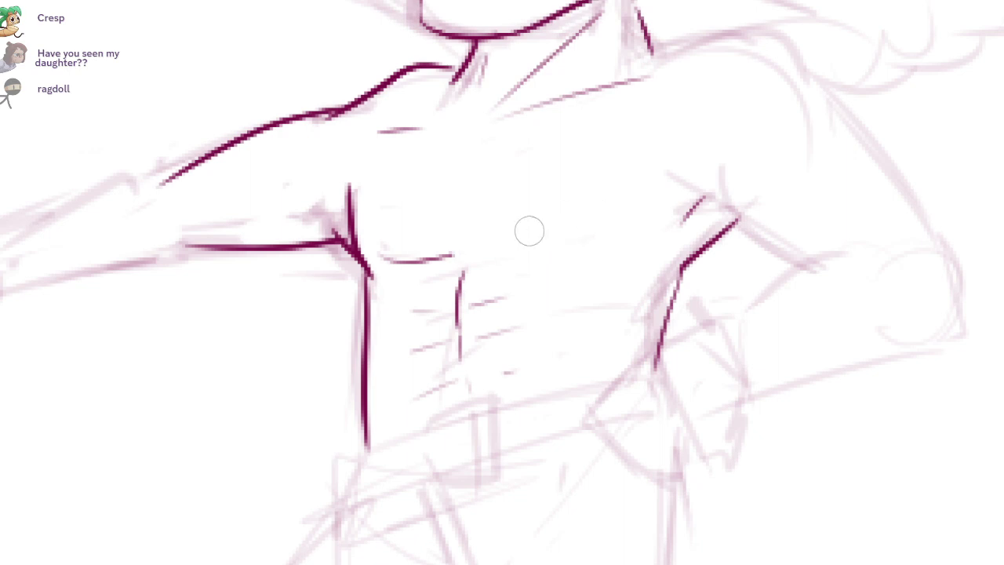
key("e")
left_click_drag(360, 194, 358, 205)
key("b")
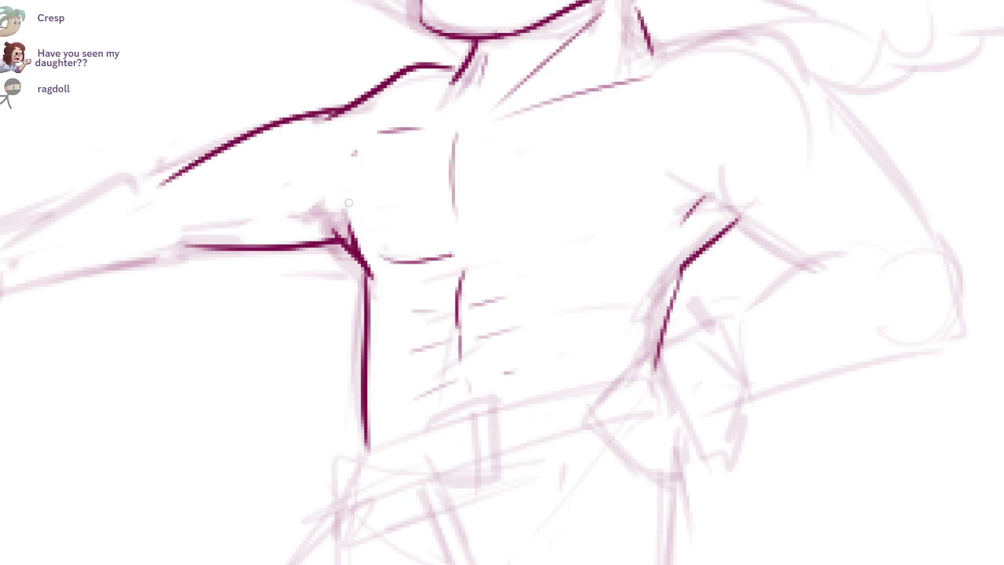
left_click_drag(355, 153, 372, 264)
key("ctrl+z")
left_click_drag(346, 174, 367, 267)
Step: Add a short, light curved muscle stroke on the chest beside the bent arm's armpit
left_click_drag(690, 289, 659, 300)
left_click_drag(613, 180, 571, 247)
left_click_drag(646, 213, 635, 214)
key("ctrl+z")
left_click_drag(584, 177, 570, 214)
left_click_drag(596, 161, 553, 222)
Step: Line the bent arm's shoulder from the neck outward, and the curved underside of its upper arm
left_click_drag(566, 117, 688, 101)
key("ctrl+z")
mouse_move(563, 118)
left_mouse_down()
mouse_move(740, 102)
mouse_move(734, 156)
left_mouse_up()
key("ctrl+z")
key("ctrl+z")
key("e")
mouse_move(597, 124)
left_mouse_down()
mouse_move(558, 127)
mouse_move(611, 107)
mouse_move(729, 129)
mouse_move(755, 194)
left_mouse_up()
key("ctrl+z")
mouse_move(589, 235)
left_mouse_down()
mouse_move(668, 308)
mouse_move(748, 328)
left_mouse_up()
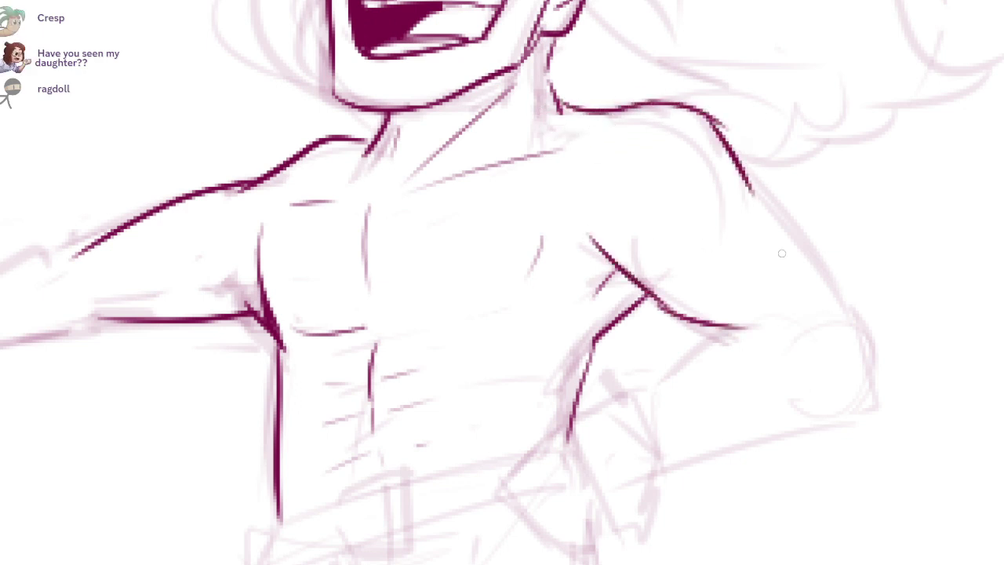
Step: Line the bent arm's outer contour from the shoulder to the elbow, with a light diagonal muscle line inside
key("ctrl+z")
left_click_drag(699, 205, 768, 275)
left_click_drag(759, 174, 834, 279)
key("ctrl+z")
mouse_move(734, 161)
left_mouse_down()
mouse_move(836, 314)
mouse_move(862, 388)
left_mouse_up()
Step: Line the bent arm's forearm along its upper and lower edges and round off the elbow
mouse_move(644, 396)
left_mouse_down()
mouse_move(790, 312)
mouse_move(834, 350)
left_mouse_up()
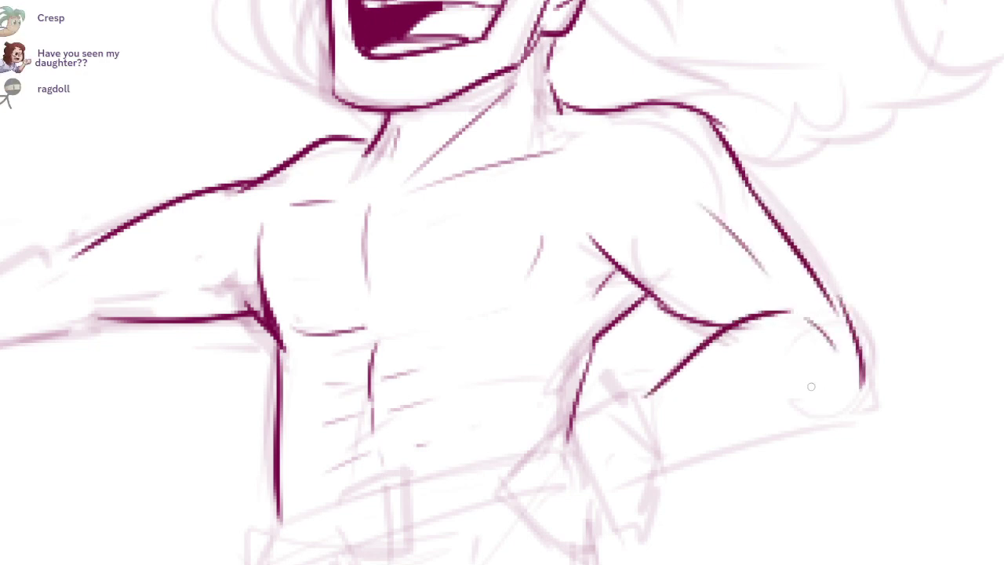
left_click_drag(657, 480, 682, 471)
left_click_drag(768, 437, 832, 415)
mouse_move(858, 353)
left_mouse_down()
mouse_move(853, 398)
mouse_move(821, 417)
left_mouse_up()
Step: Line the wrist of the hand on the hip and the outer edge of the back of that hand
left_click_drag(620, 444, 737, 305)
scroll(737, 305, "up", 2)
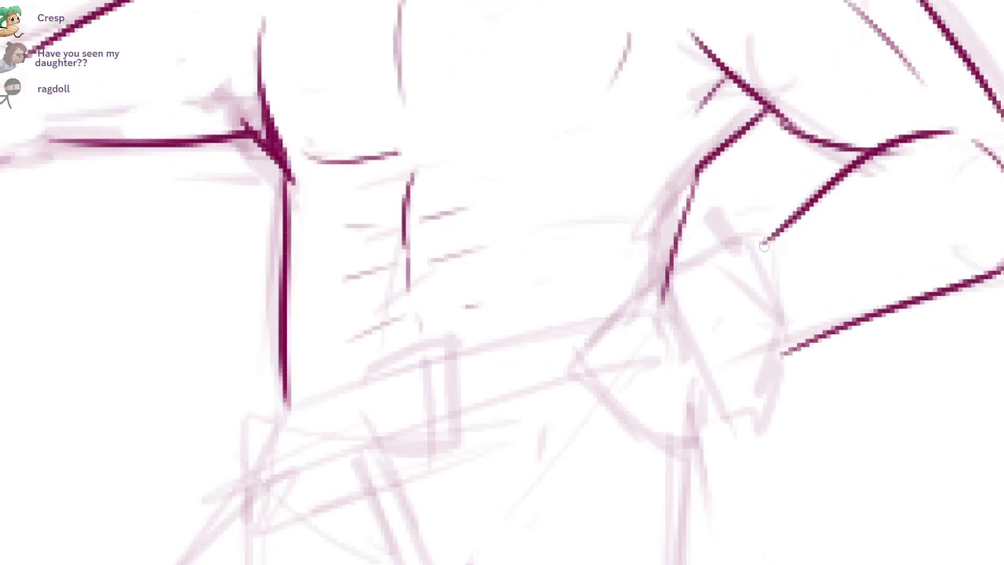
left_click_drag(761, 240, 679, 204)
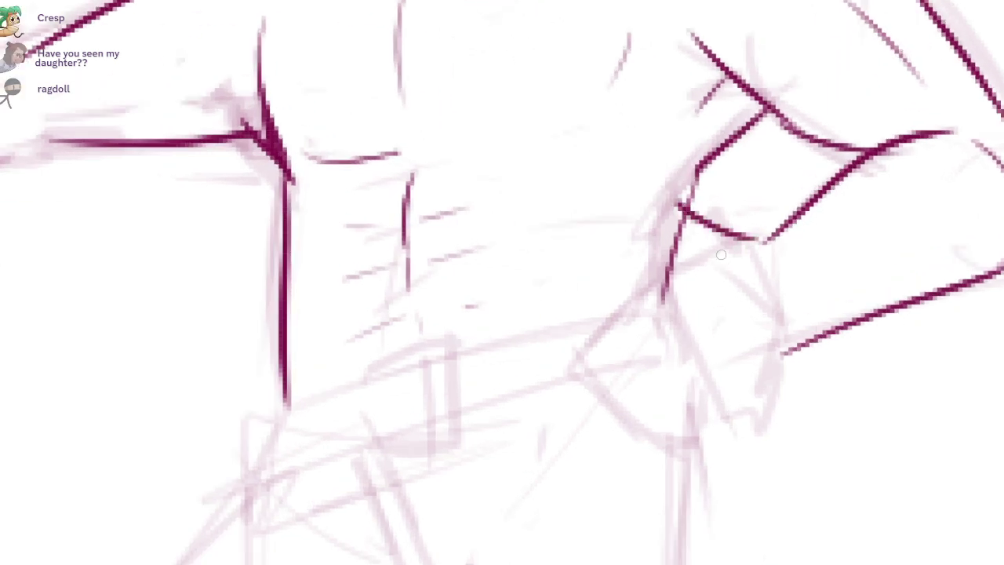
left_click_drag(718, 230, 758, 208)
left_click_drag(708, 250, 767, 224)
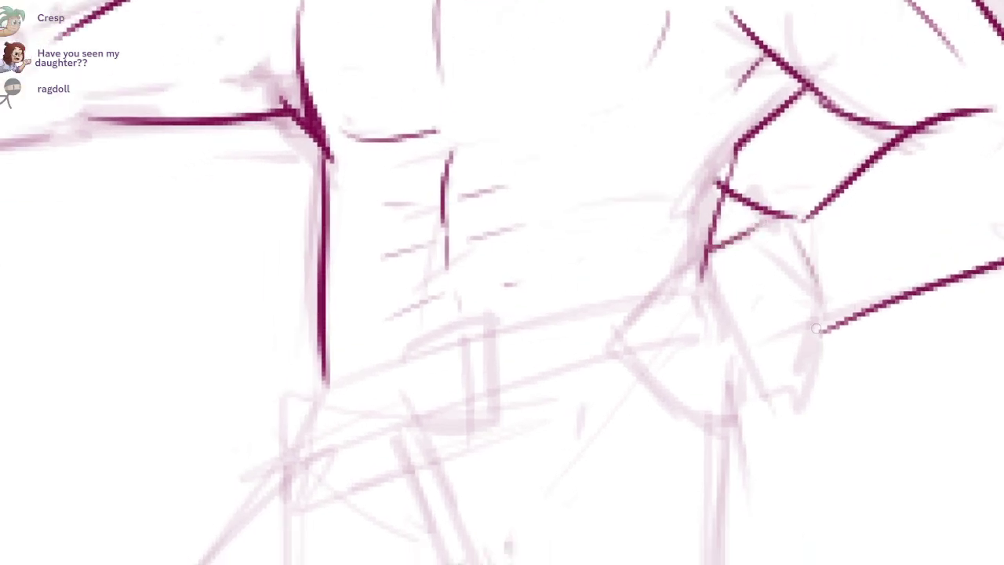
mouse_move(819, 362)
left_mouse_down()
mouse_move(808, 245)
mouse_move(835, 295)
mouse_move(788, 392)
mouse_move(736, 423)
left_mouse_up()
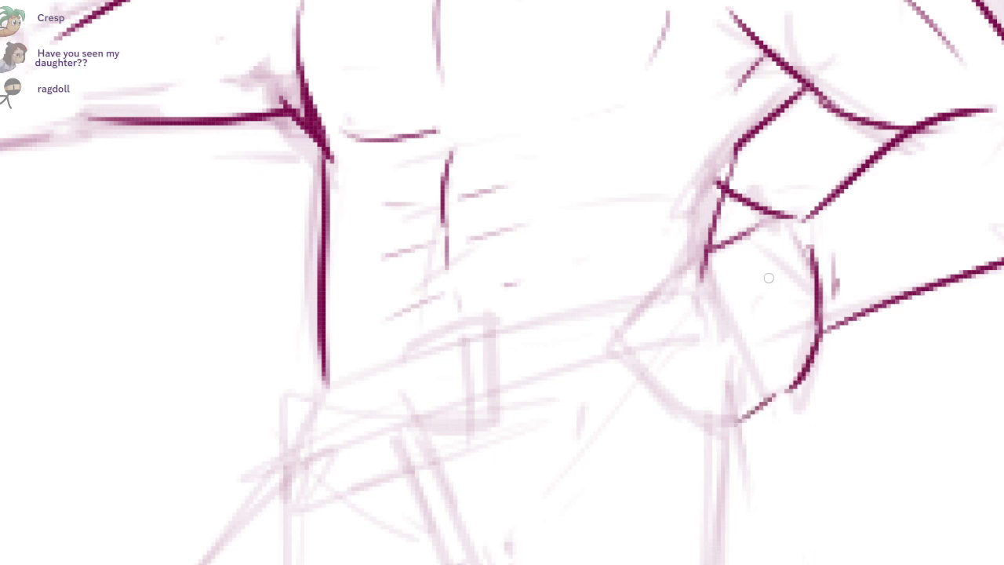
key("ctrl+z")
Step: Line the inner contour of the hand on the hip and draw diagonal strokes separating its curled fingers
mouse_move(703, 266)
left_mouse_down()
mouse_move(607, 335)
mouse_move(645, 316)
mouse_move(635, 374)
left_mouse_up()
mouse_move(640, 382)
left_mouse_down()
mouse_move(666, 379)
mouse_move(651, 380)
left_mouse_up()
mouse_move(659, 276)
left_mouse_down()
mouse_move(627, 357)
mouse_move(651, 374)
left_mouse_up()
key("e")
mouse_move(666, 293)
left_mouse_down()
mouse_move(657, 351)
mouse_move(676, 366)
left_mouse_up()
key("b")
mouse_move(654, 382)
left_mouse_down()
mouse_move(664, 406)
mouse_move(694, 415)
left_mouse_up()
mouse_move(755, 373)
left_mouse_down()
mouse_move(691, 429)
mouse_move(653, 392)
left_mouse_up()
left_click_drag(743, 339, 662, 418)
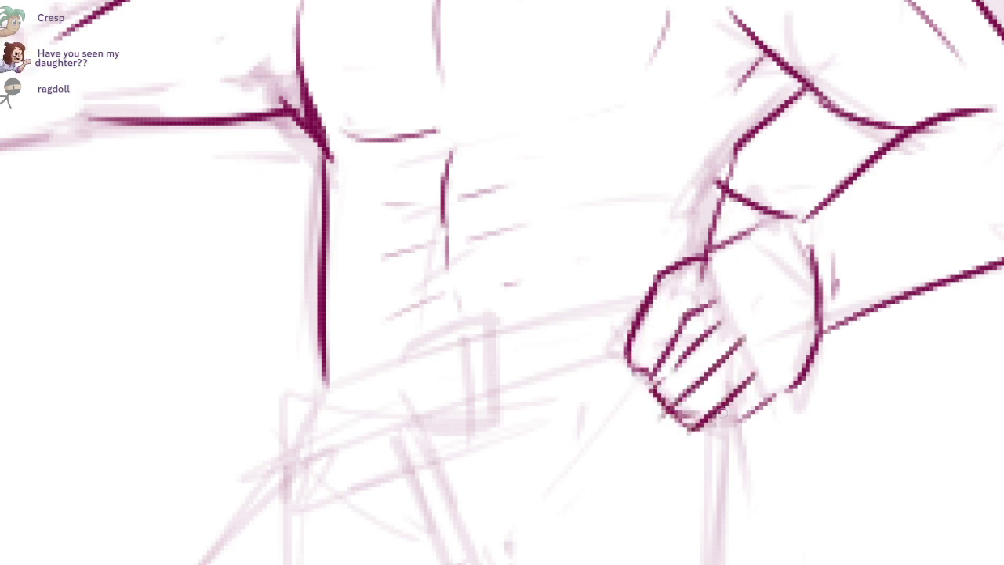
Step: Close the lower edge of the hand on the hip and thicken the lowest finger gap into a solid shadow
mouse_move(790, 389)
left_mouse_down()
mouse_move(764, 431)
mouse_move(707, 436)
mouse_move(739, 422)
left_mouse_up()
key("e")
key("b")
left_click_drag(749, 383, 713, 417)
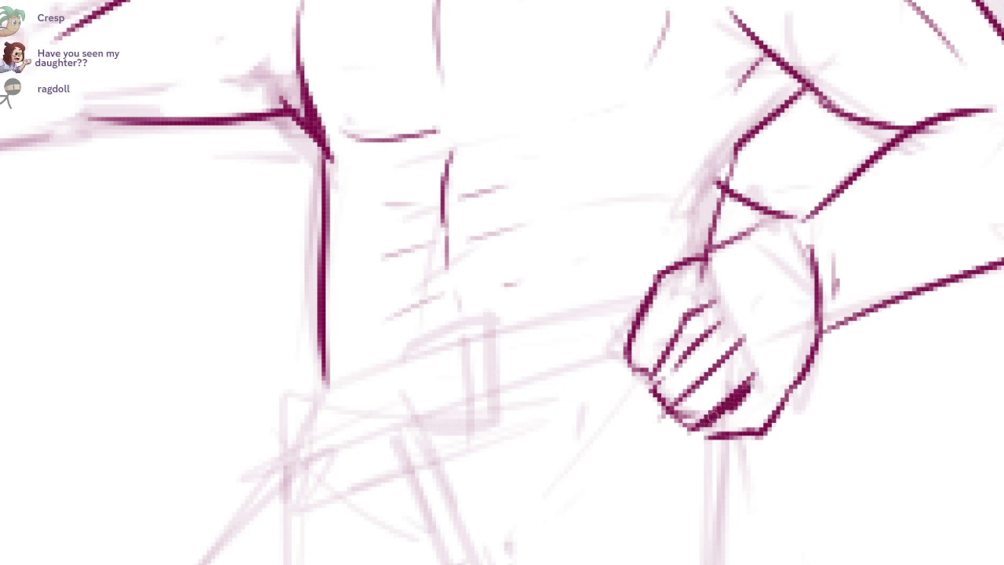
left_click_drag(747, 381, 762, 431)
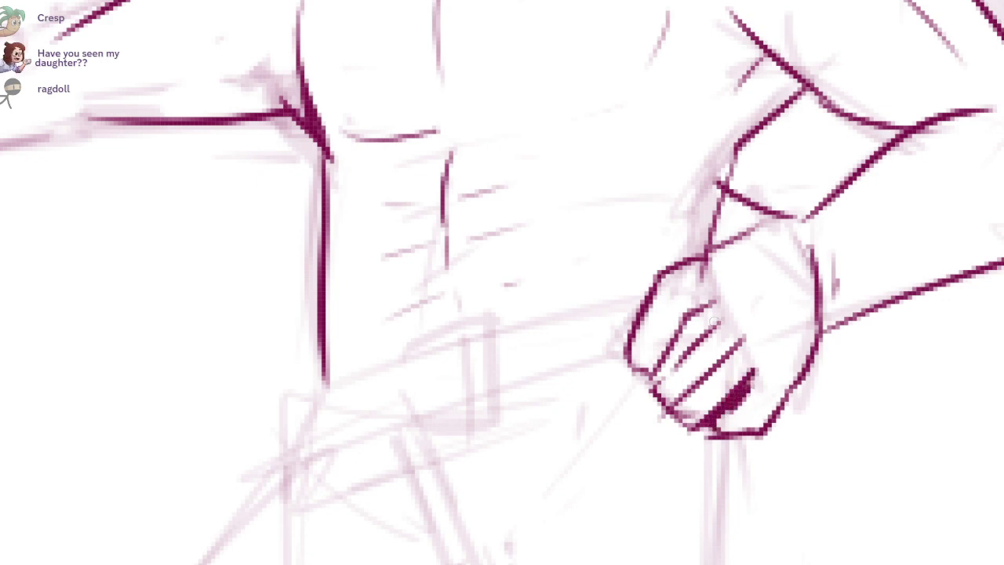
Step: Fill the upper finger gap of the hip hand as a solid shadow and refine the lowest gap
mouse_move(669, 363)
left_mouse_down()
mouse_move(708, 319)
mouse_move(661, 378)
left_mouse_up()
mouse_move(673, 392)
left_mouse_down()
mouse_move(676, 411)
mouse_move(659, 419)
left_mouse_up()
mouse_move(754, 338)
left_mouse_down()
mouse_move(741, 326)
mouse_move(802, 255)
left_mouse_up()
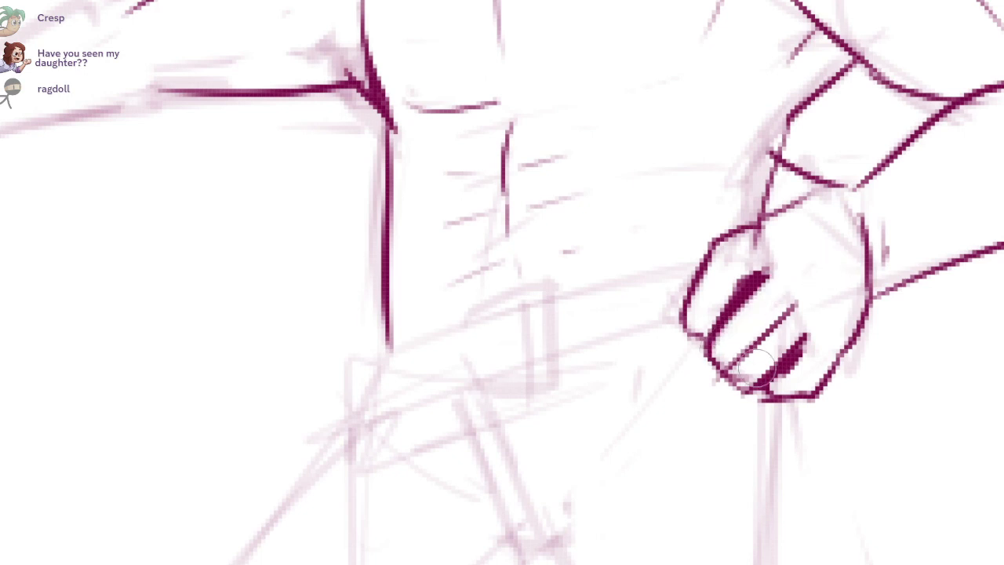
key("ctrl+z")
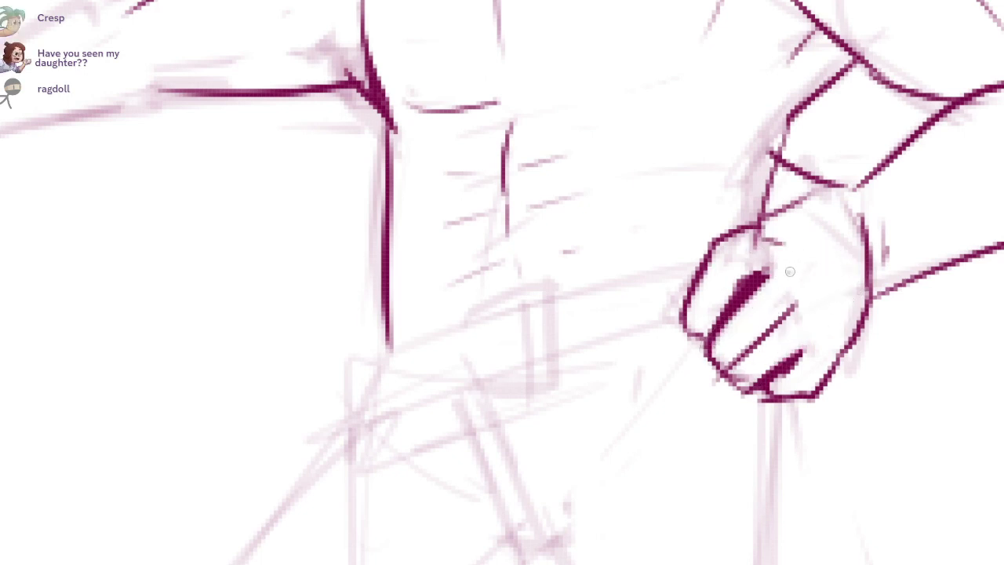
mouse_move(803, 355)
left_mouse_down()
mouse_move(834, 340)
mouse_move(825, 334)
left_mouse_up()
key("ctrl+z")
scroll(875, 304, "down", 5)
scroll(857, 326, "up", 5)
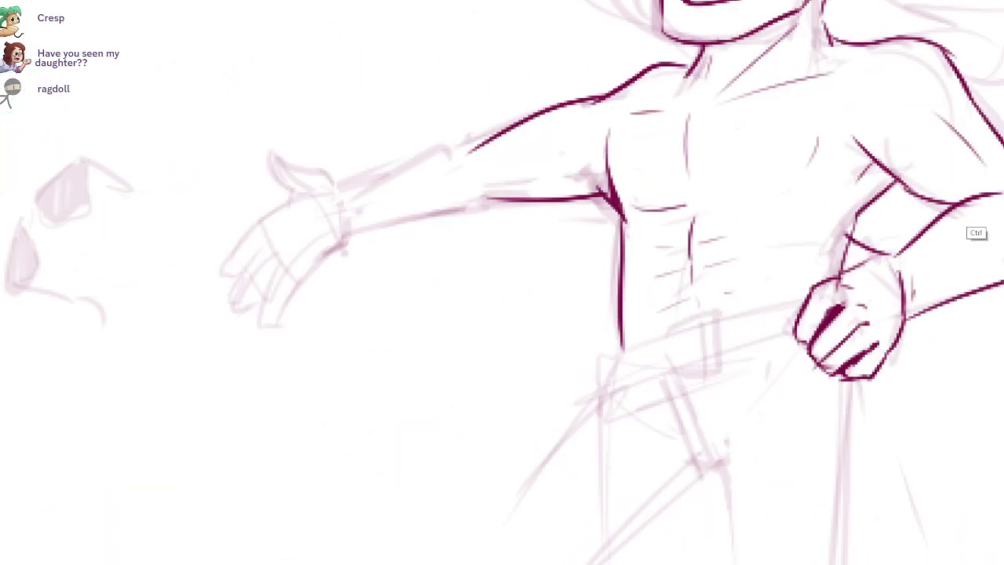
Step: Clean up the hip hand's wrist line and add small crease marks on the back of the hand
left_click_drag(893, 262, 814, 282)
key("e")
left_click_drag(821, 289, 826, 307)
key("ctrl+z")
Step: Line the belt's upper and lower edges from the hip to the fist and close its outer end
left_click_drag(742, 419, 778, 374)
key("ctrl+z")
mouse_move(759, 276)
left_mouse_down()
mouse_move(579, 338)
mouse_move(574, 327)
mouse_move(563, 358)
mouse_move(760, 307)
left_mouse_up()
left_click_drag(650, 306, 776, 305)
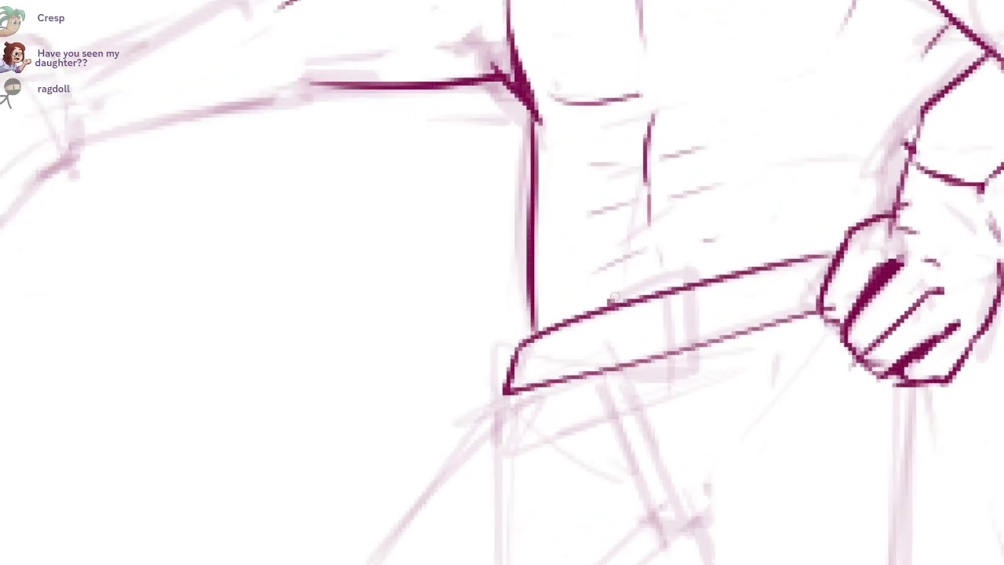
Step: Draw the rectangular belt buckle and erase the belt line that crosses its frame
left_click_drag(610, 301, 696, 265)
mouse_move(697, 265)
left_mouse_down()
mouse_move(698, 360)
mouse_move(610, 381)
left_mouse_up()
key("e")
left_click_drag(684, 296, 684, 343)
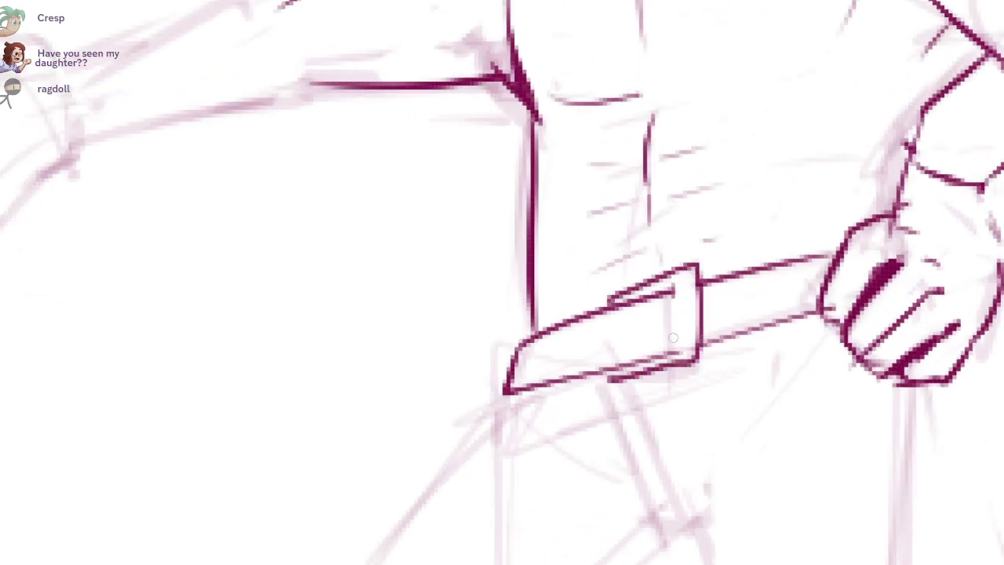
Step: Line the trousers' outer leg on the outstretched-arm side, with a small bunched fold at the hip
scroll(673, 337, "down", 4)
scroll(570, 320, "up", 2)
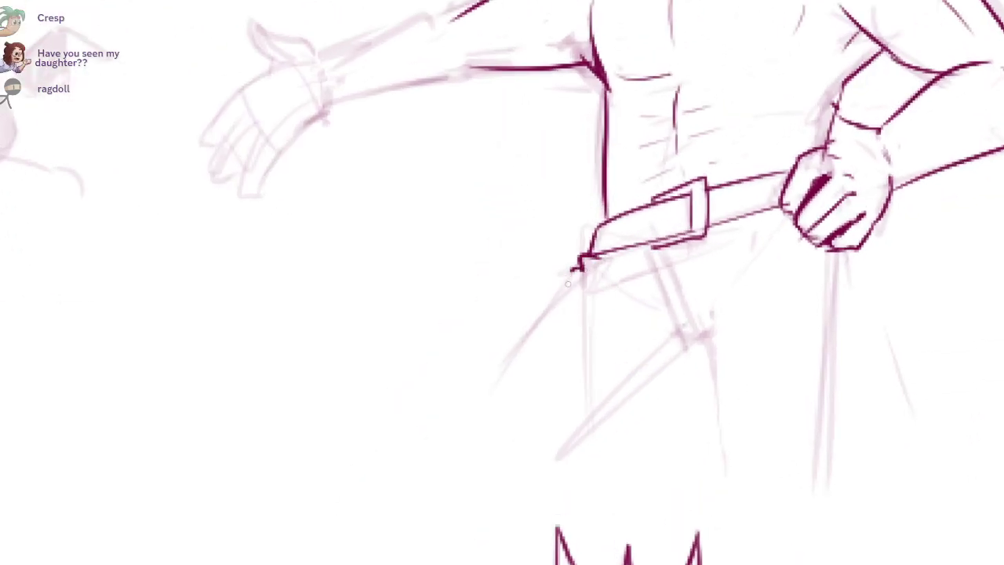
mouse_move(593, 273)
left_mouse_down()
mouse_move(642, 318)
mouse_move(453, 443)
left_mouse_up()
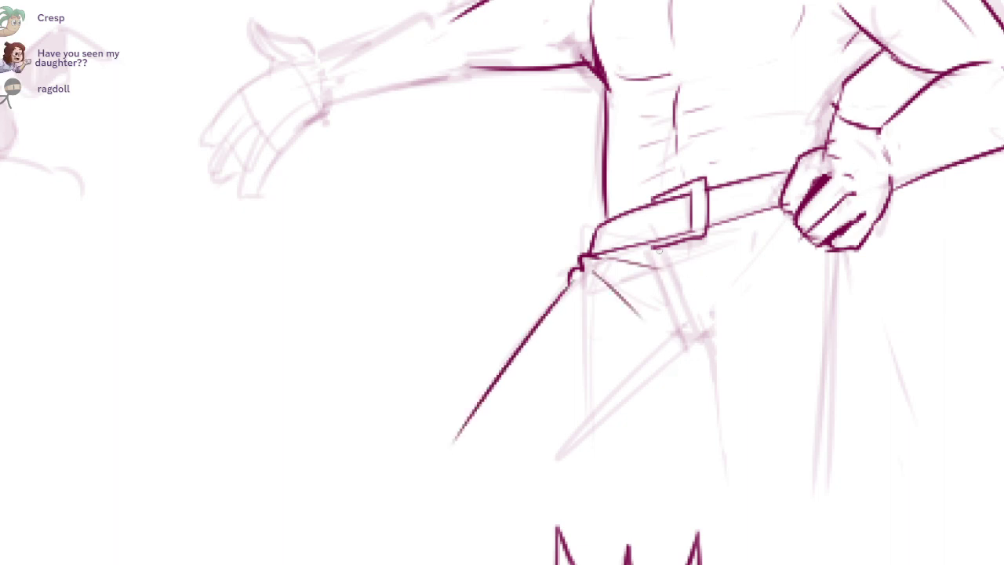
Step: Line the trouser fly below the buckle as two parallel strokes curving down to the crotch
left_click_drag(652, 249, 652, 313)
mouse_move(663, 249)
left_mouse_down()
mouse_move(666, 315)
mouse_move(690, 336)
left_mouse_up()
left_click_drag(665, 313, 712, 339)
Step: Line the hip-hand leg's inner and outer edges and the inner thigh of the opposite leg
left_click_drag(833, 253, 835, 502)
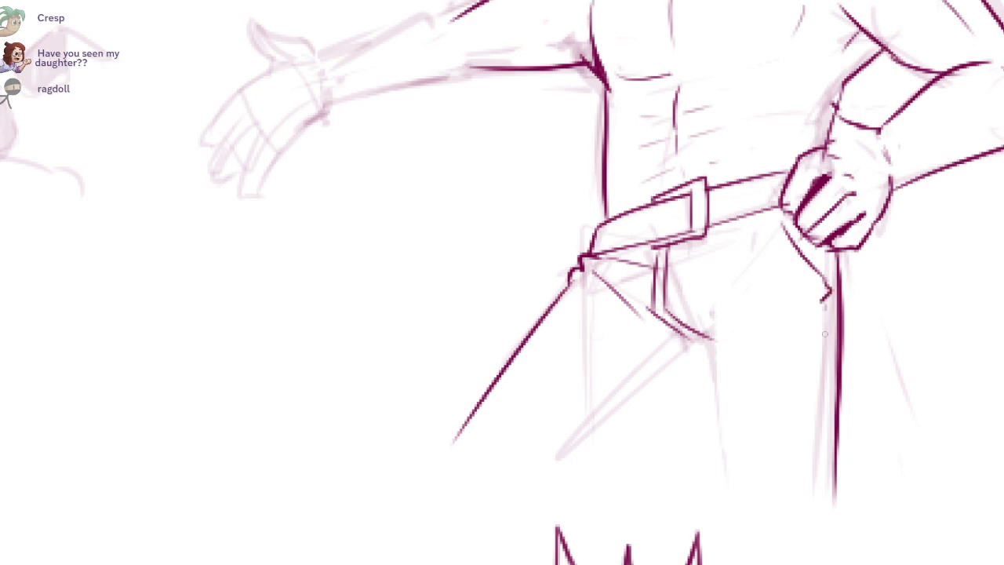
left_click_drag(824, 310, 826, 486)
left_click_drag(709, 318, 734, 498)
left_click_drag(705, 336, 574, 456)
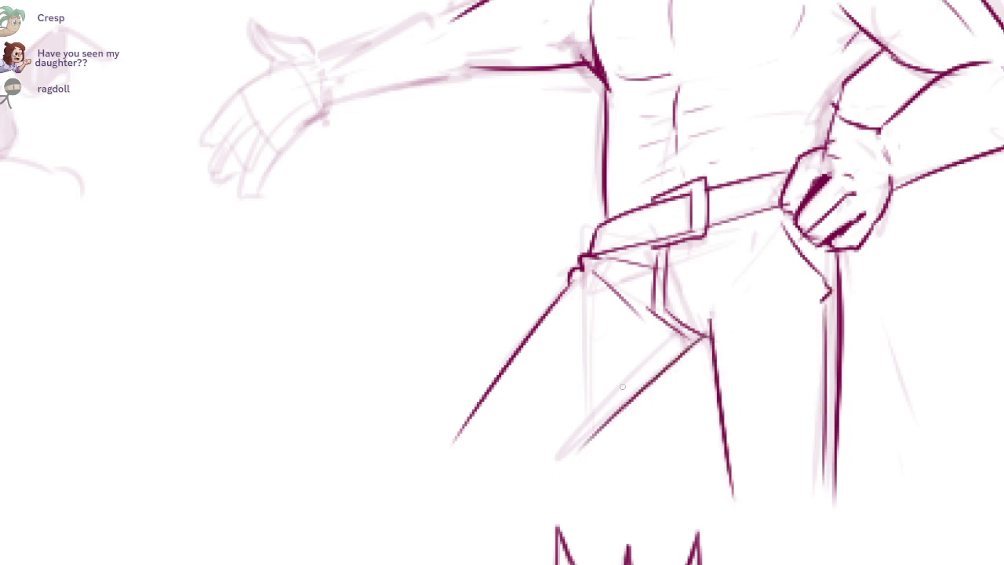
left_click_drag(587, 417, 534, 468)
left_click_drag(827, 320, 826, 384)
Step: Line the outstretched arm's forearm along its upper and lower edges, with a small curved crease at the elbow
mouse_move(470, 86)
left_mouse_down()
mouse_move(450, 163)
mouse_move(674, 364)
left_mouse_up()
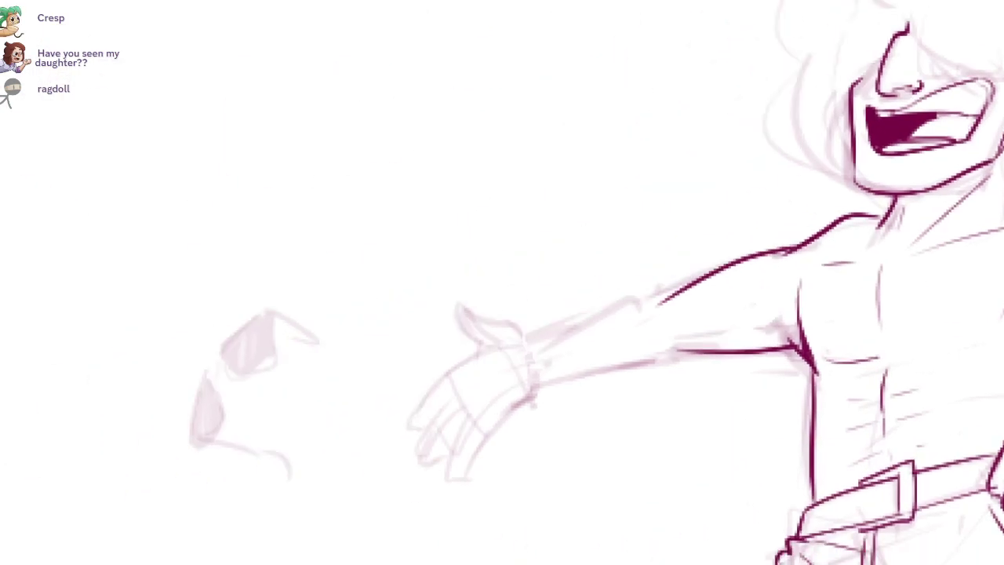
scroll(554, 323, "up", 2)
left_click_drag(683, 289, 515, 342)
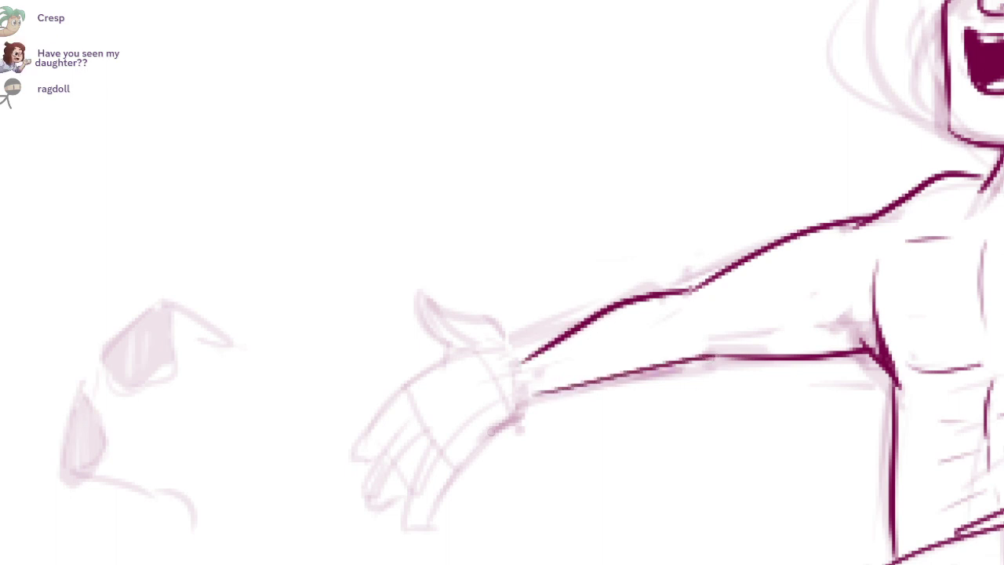
mouse_move(609, 389)
left_mouse_down()
mouse_move(599, 373)
mouse_move(694, 342)
left_mouse_up()
key("ctrl+z")
left_click_drag(505, 387, 694, 339)
left_click_drag(680, 288, 681, 320)
mouse_move(490, 368)
left_mouse_down()
mouse_move(470, 334)
mouse_move(553, 311)
left_mouse_up()
Step: Line the outstretched arm's upper wrist and the top edge of the open hand's thumb
scroll(553, 312, "up", 2)
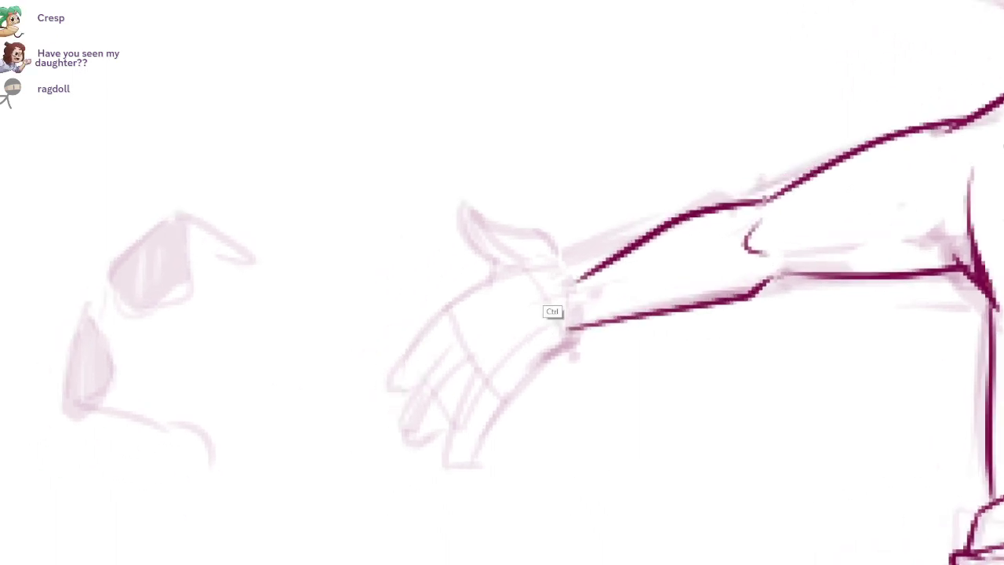
left_click_drag(570, 271, 602, 264)
key("e")
left_click_drag(625, 265, 547, 289)
key("b")
mouse_move(645, 239)
left_mouse_down()
mouse_move(447, 210)
mouse_move(526, 258)
left_mouse_up()
key("ctrl+z")
Step: Line the thumb's underside and the open hand's first finger, and start the narrow finger beside it
mouse_move(445, 212)
left_mouse_down()
mouse_move(494, 268)
mouse_move(428, 324)
mouse_move(378, 415)
mouse_move(442, 350)
left_mouse_up()
mouse_move(442, 350)
left_mouse_down()
mouse_move(388, 428)
mouse_move(393, 443)
left_mouse_up()
key("e")
left_click_drag(441, 399, 436, 352)
key("b")
left_click_drag(443, 357, 391, 453)
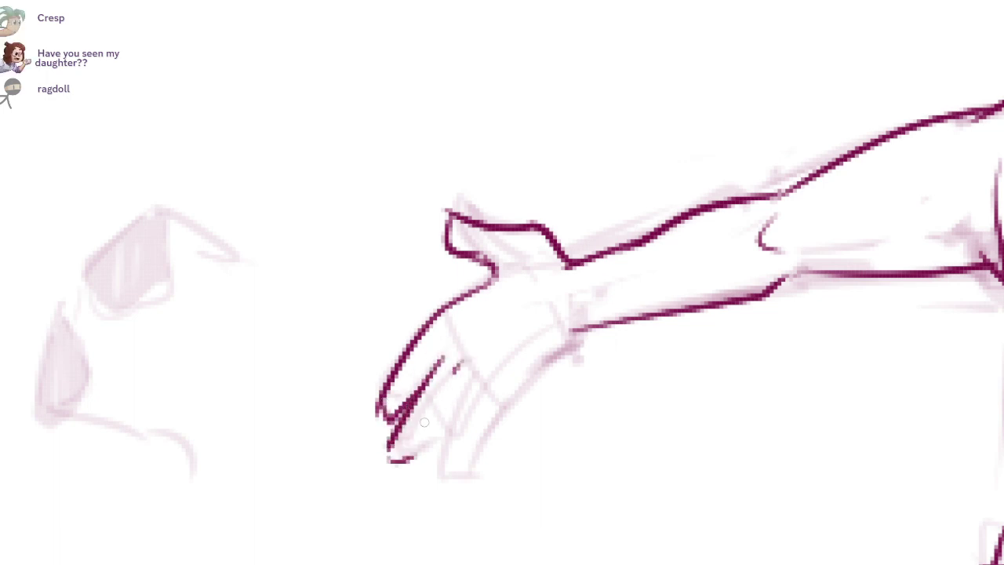
Step: Line the open hand's remaining fingers and the outer edge of the palm back to the wrist
mouse_move(455, 372)
left_mouse_down()
mouse_move(433, 474)
mouse_move(450, 463)
left_mouse_up()
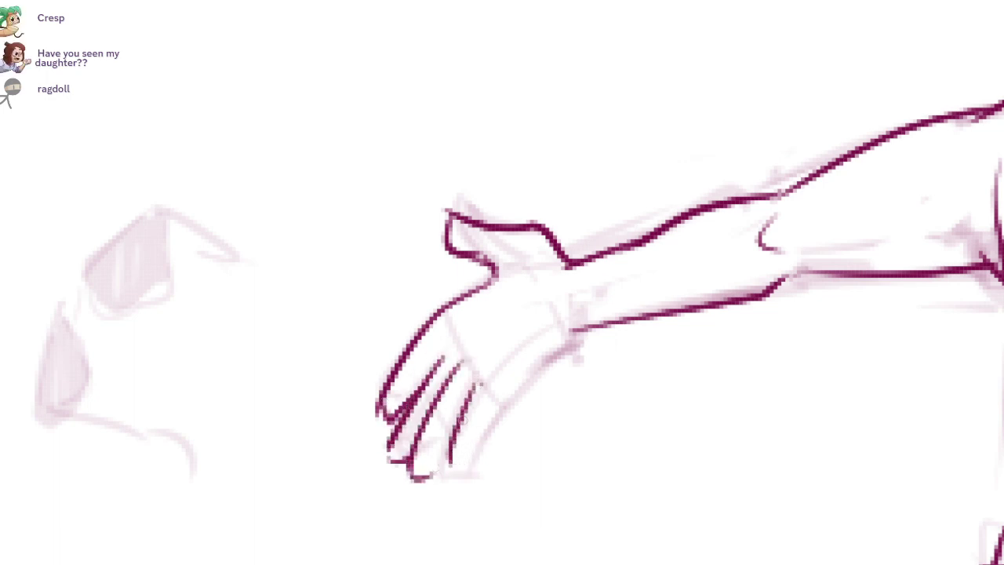
left_click_drag(479, 383, 444, 479)
mouse_move(446, 475)
left_mouse_down()
mouse_move(468, 475)
mouse_move(511, 384)
mouse_move(596, 335)
mouse_move(595, 312)
left_mouse_up()
Step: Extend the thumb's crease into the open palm and thicken the gap beside the first finger
key("e")
key("ctrl+z")
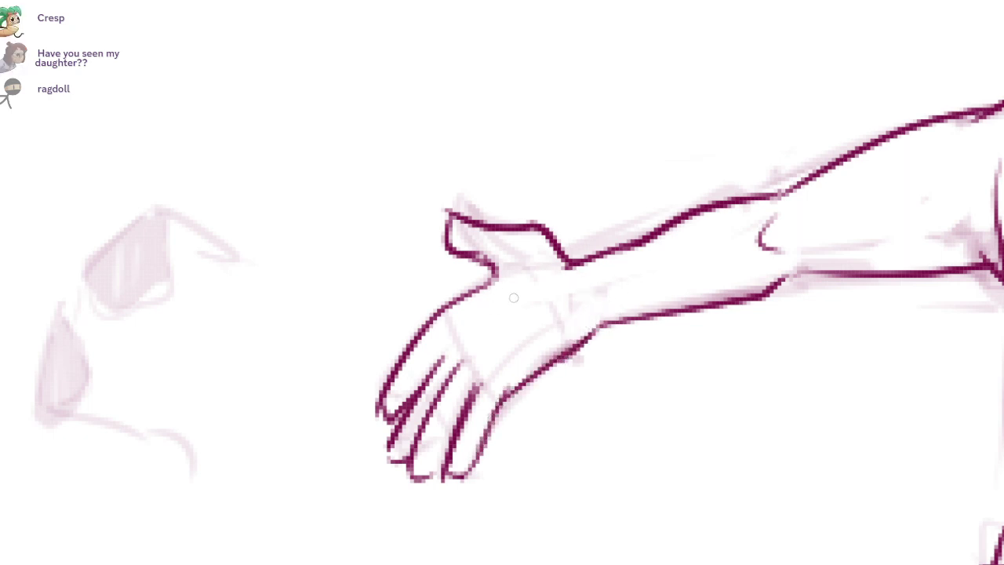
left_click_drag(482, 257, 506, 289)
left_click_drag(447, 341, 395, 420)
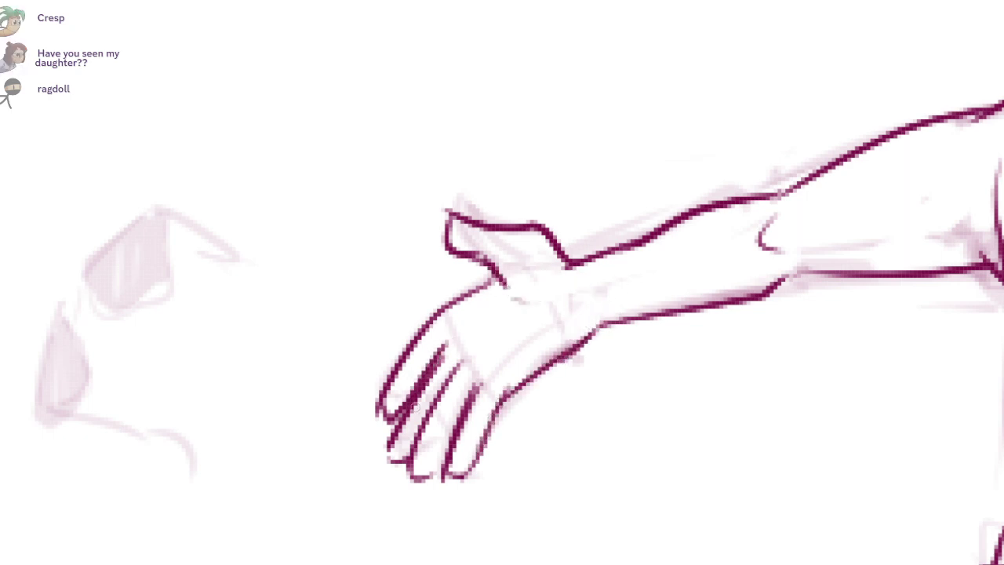
Step: Thin the gap beside the open hand's first finger and strengthen the lines of the narrow finger next to it
key("e")
left_click_drag(450, 368, 404, 440)
mouse_move(447, 342)
left_mouse_down()
mouse_move(391, 453)
mouse_move(406, 462)
left_mouse_up()
left_click_drag(463, 364, 413, 462)
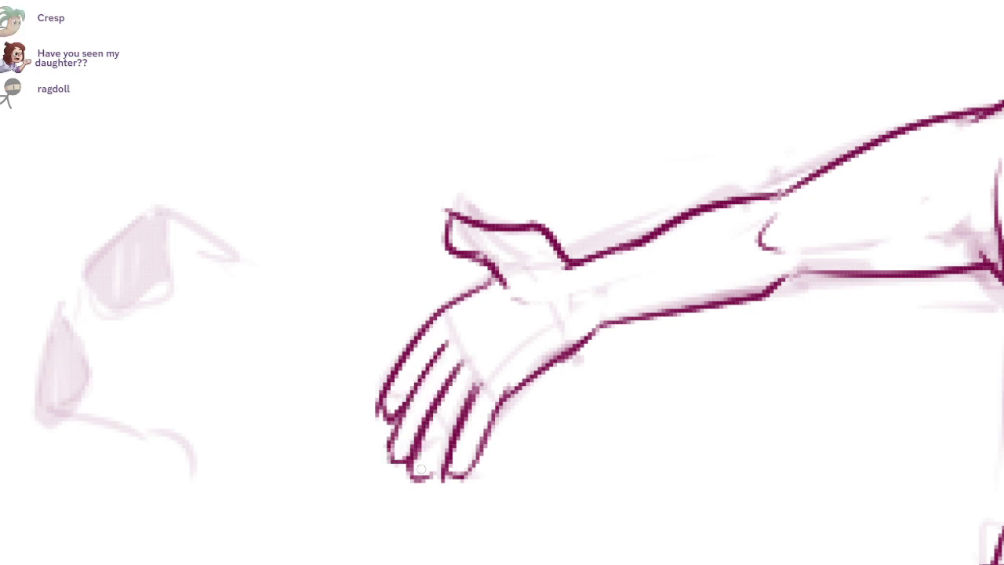
Step: Redraw the open hand's little finger with a cleaner outer edge and reshape the gap lines between the last fingers
key("e")
mouse_move(473, 395)
left_mouse_down()
mouse_move(450, 463)
mouse_move(436, 471)
mouse_move(466, 477)
left_mouse_up()
left_click_drag(508, 394, 465, 480)
key("e")
mouse_move(513, 407)
left_mouse_down()
mouse_move(474, 502)
mouse_move(473, 450)
mouse_move(464, 477)
mouse_move(477, 387)
mouse_move(440, 485)
left_mouse_up()
key("b")
key("e")
key("b")
key("e")
mouse_move(474, 392)
left_mouse_down()
mouse_move(455, 443)
mouse_move(466, 387)
mouse_move(429, 447)
left_mouse_up()
key("b")
key("e")
key("b")
key("e")
left_click(465, 367)
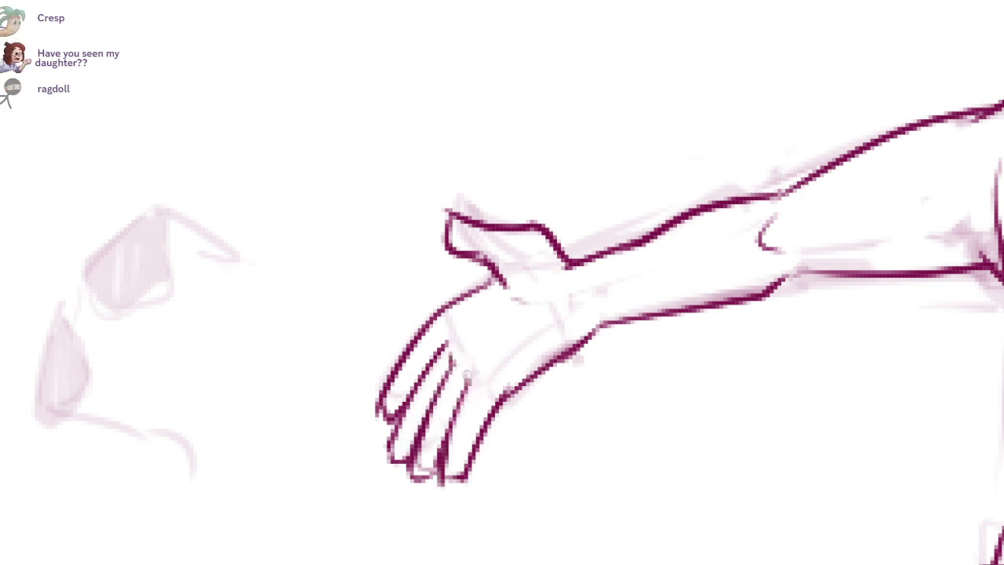
Step: Extend the first finger's gap line further into the palm and tidy the tips of the last two fingers
key("ctrl+z")
mouse_move(456, 342)
left_mouse_down()
mouse_move(434, 365)
mouse_move(412, 428)
mouse_move(439, 342)
left_mouse_up()
key("b")
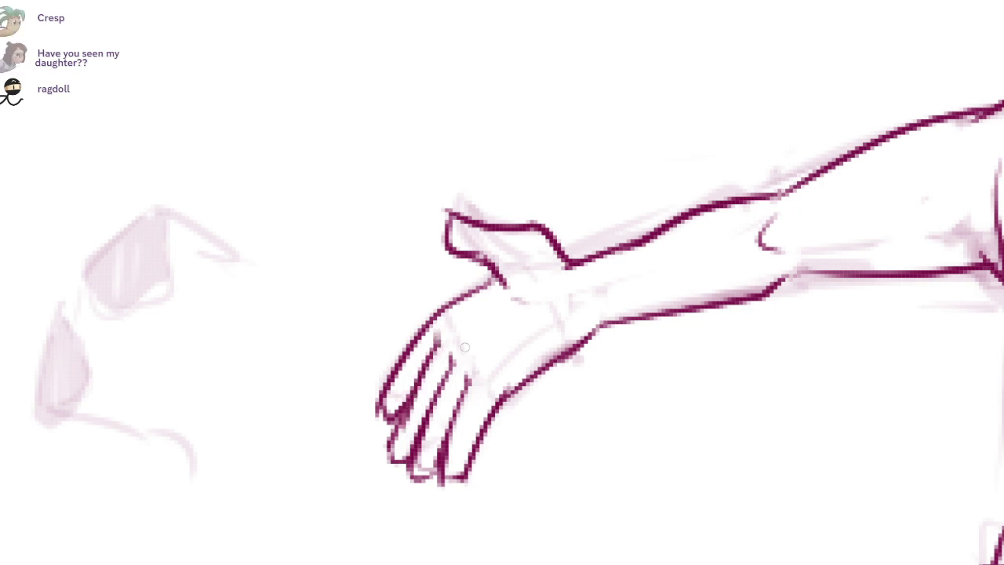
key("e")
left_click_drag(421, 486, 446, 487)
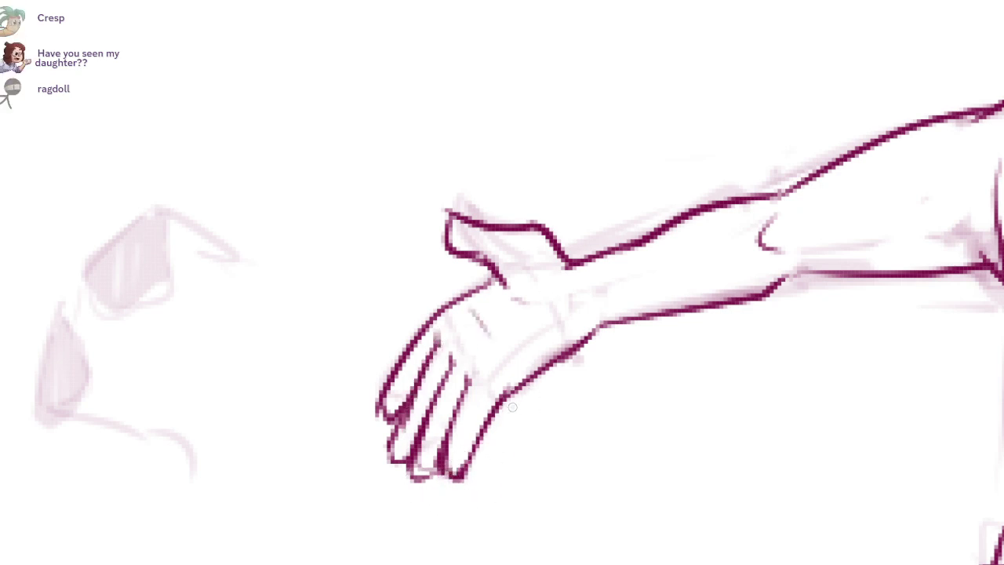
Step: Erase the first finger's outer edge and redraw it to make the finger slimmer
left_click_drag(511, 404, 479, 490)
key("ctrl+z")
mouse_move(422, 322)
left_mouse_down()
mouse_move(398, 351)
mouse_move(371, 422)
left_mouse_up()
key("b")
mouse_move(404, 352)
left_mouse_down()
mouse_move(391, 428)
mouse_move(401, 366)
left_mouse_up()
key("ctrl+z")
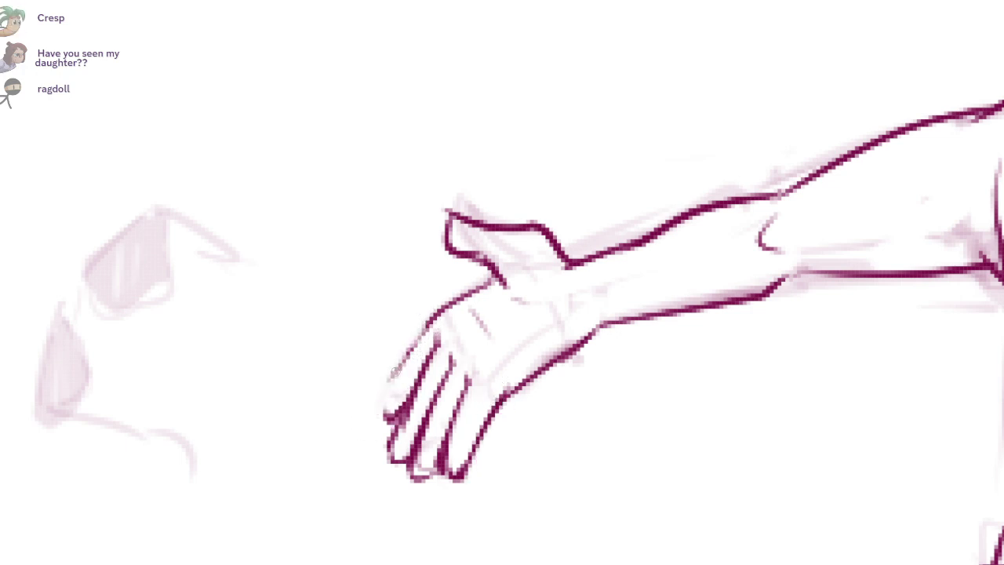
mouse_move(415, 333)
left_mouse_down()
mouse_move(377, 433)
mouse_move(409, 419)
left_mouse_up()
Step: Line the flying sunglasses' two hooked temple arms and the curved front edge of the frame
scroll(518, 322, "down", 6)
scroll(548, 347, "down", 3)
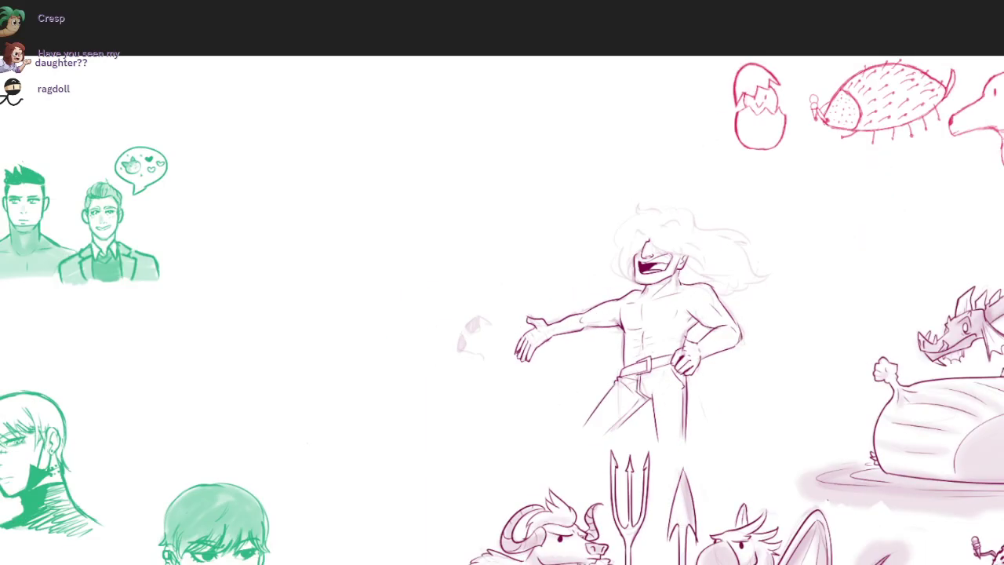
scroll(474, 325, "up", 5)
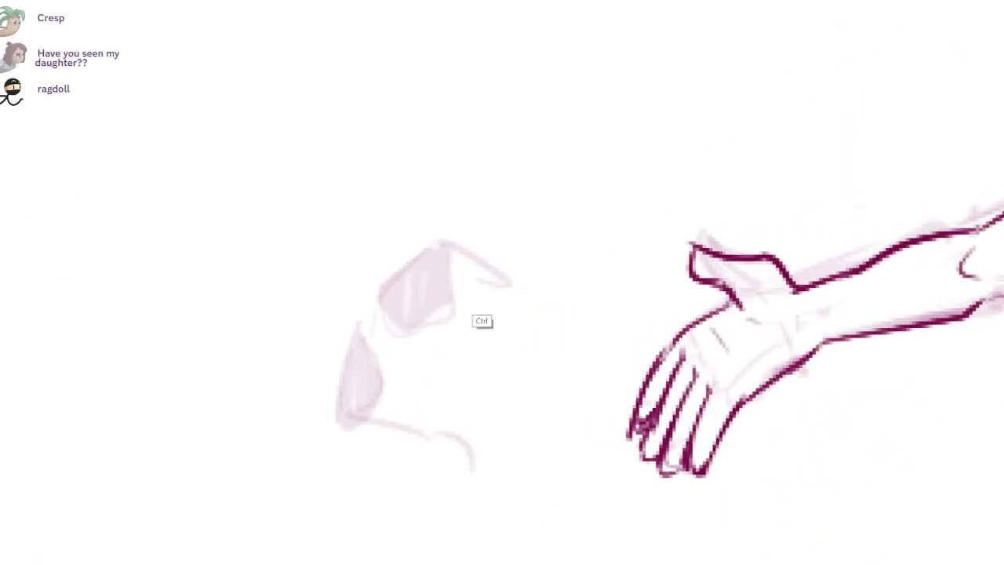
left_click_drag(432, 206, 557, 337)
key("ctrl+z")
mouse_move(439, 210)
left_mouse_down()
mouse_move(623, 313)
mouse_move(597, 359)
left_mouse_up()
mouse_move(305, 460)
left_mouse_down()
mouse_move(492, 536)
mouse_move(494, 551)
left_mouse_up()
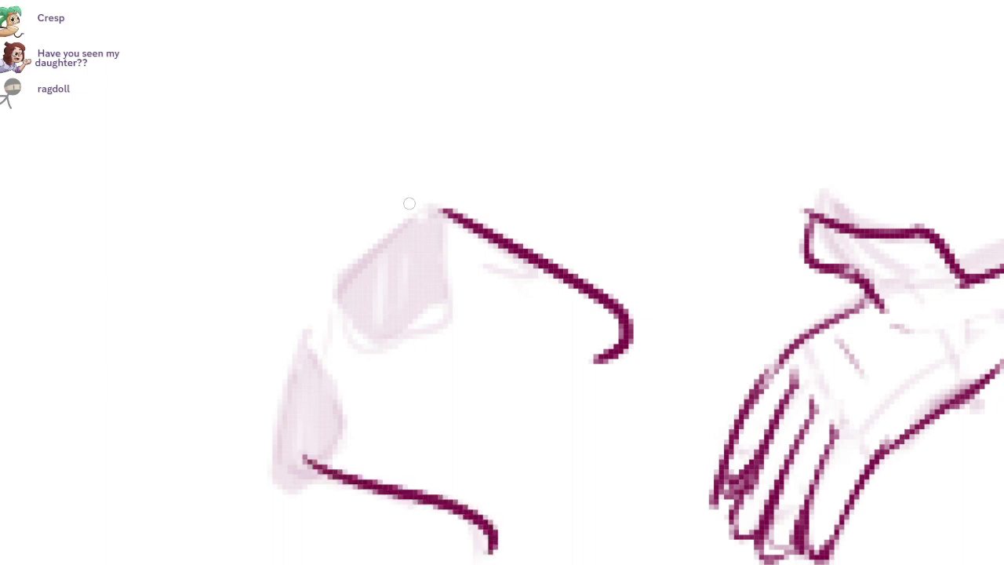
mouse_move(439, 209)
left_mouse_down()
mouse_move(416, 223)
mouse_move(282, 453)
left_mouse_up()
key("ctrl+z")
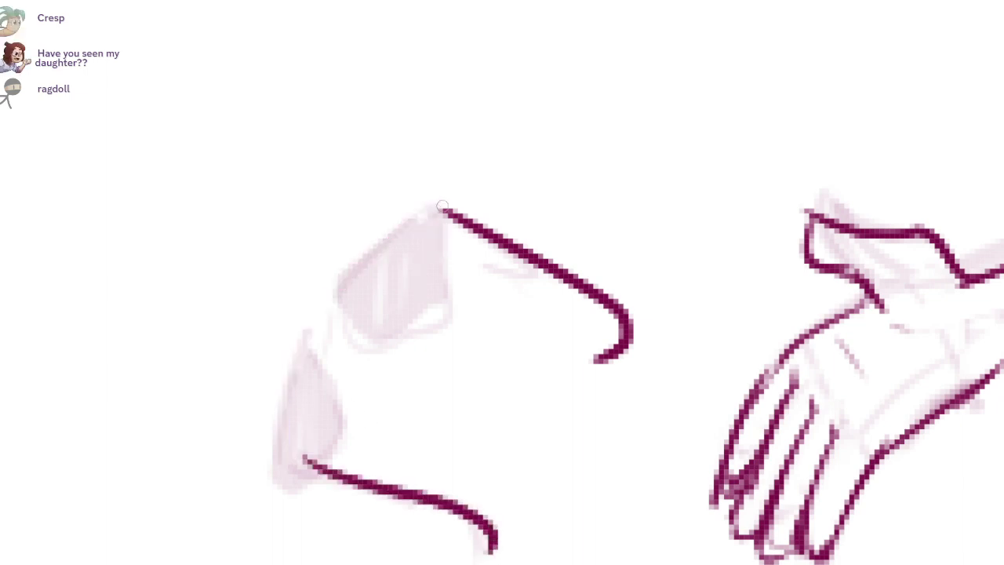
left_click_drag(439, 208, 283, 461)
Step: Outline both sunglasses lenses below the frame's front edge and clean the sketch shading out of them
left_click_drag(348, 299, 456, 316)
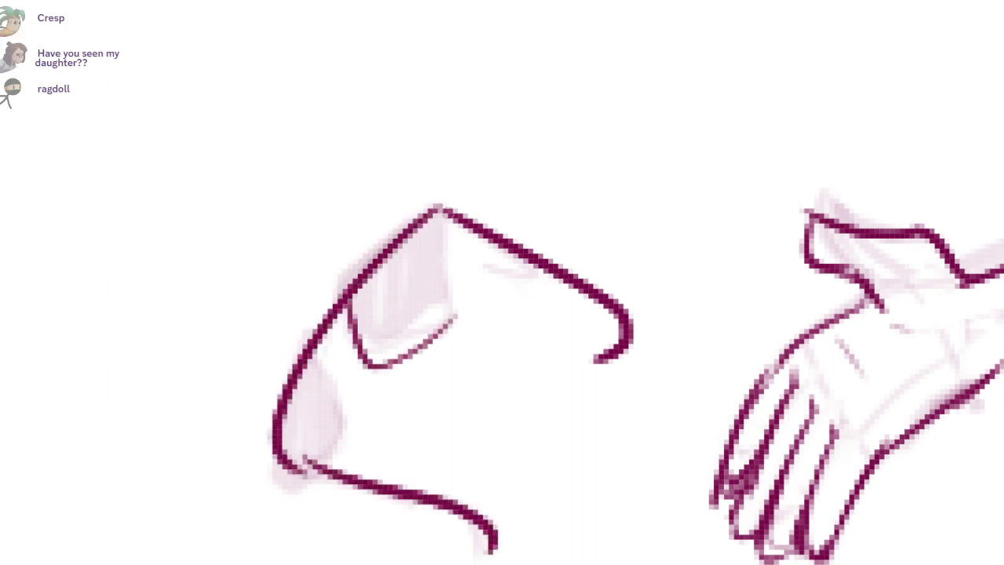
left_click_drag(447, 210, 457, 301)
mouse_move(323, 337)
left_mouse_down()
mouse_move(324, 474)
mouse_move(296, 509)
left_mouse_up()
mouse_move(272, 437)
left_mouse_down()
mouse_move(292, 499)
mouse_move(304, 497)
left_mouse_up()
key("e")
mouse_move(306, 461)
left_mouse_down()
mouse_move(297, 473)
mouse_move(369, 313)
mouse_move(429, 233)
mouse_move(414, 301)
left_mouse_up()
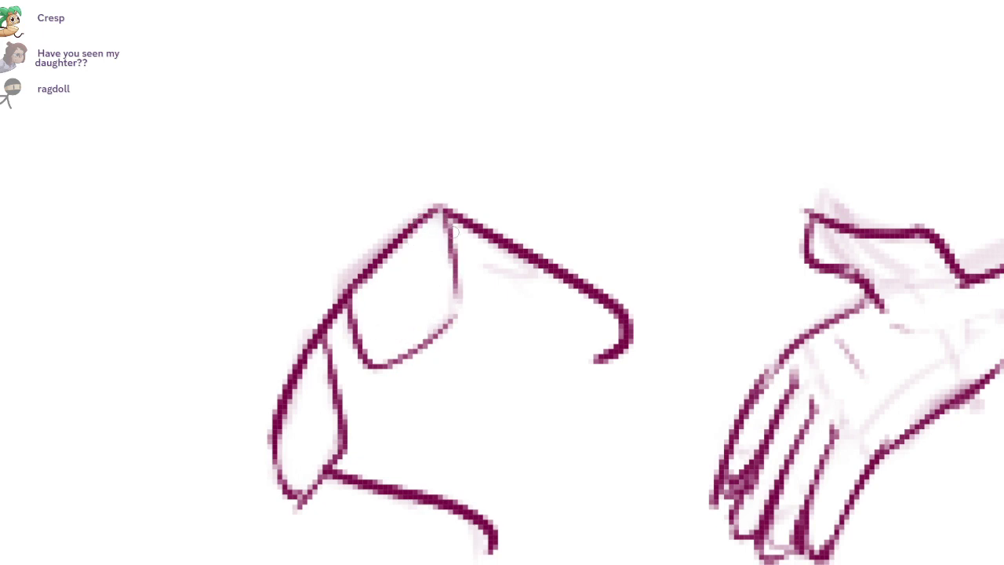
left_click_drag(446, 217, 439, 323)
key("ctrl+z")
left_click_drag(444, 213, 453, 309)
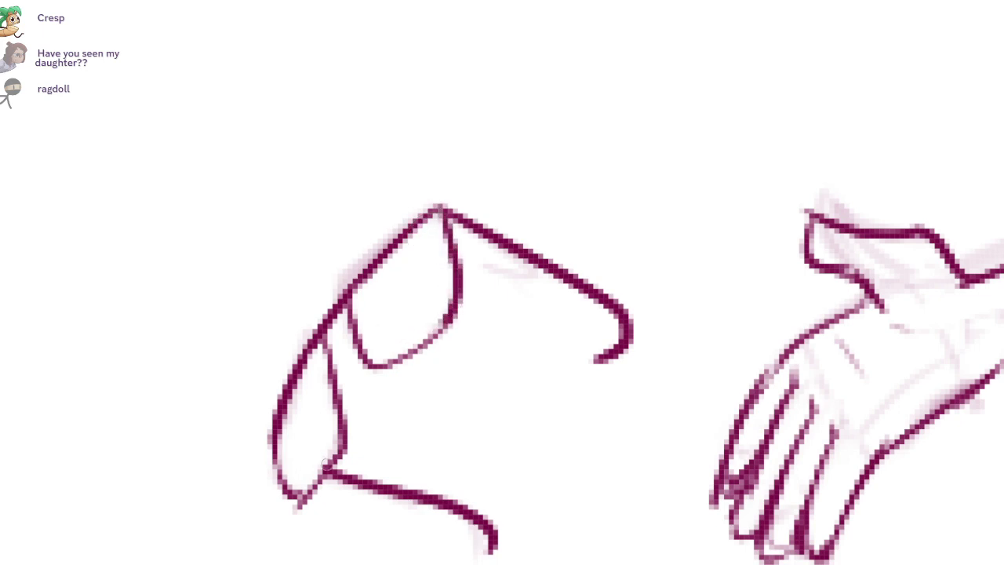
left_click_drag(325, 469, 295, 502)
left_click_drag(267, 422, 294, 495)
Step: Fill both sunglasses lenses with solid dark magenta
left_click(311, 432)
left_click(405, 292)
mouse_move(411, 242)
left_mouse_down()
mouse_move(352, 289)
mouse_move(375, 359)
mouse_move(398, 316)
left_mouse_up()
mouse_move(352, 290)
left_mouse_down()
mouse_move(401, 247)
mouse_move(442, 265)
mouse_move(445, 230)
left_mouse_up()
mouse_move(351, 345)
left_mouse_down()
mouse_move(329, 362)
mouse_move(330, 431)
mouse_move(298, 404)
mouse_move(286, 470)
mouse_move(298, 493)
left_mouse_up()
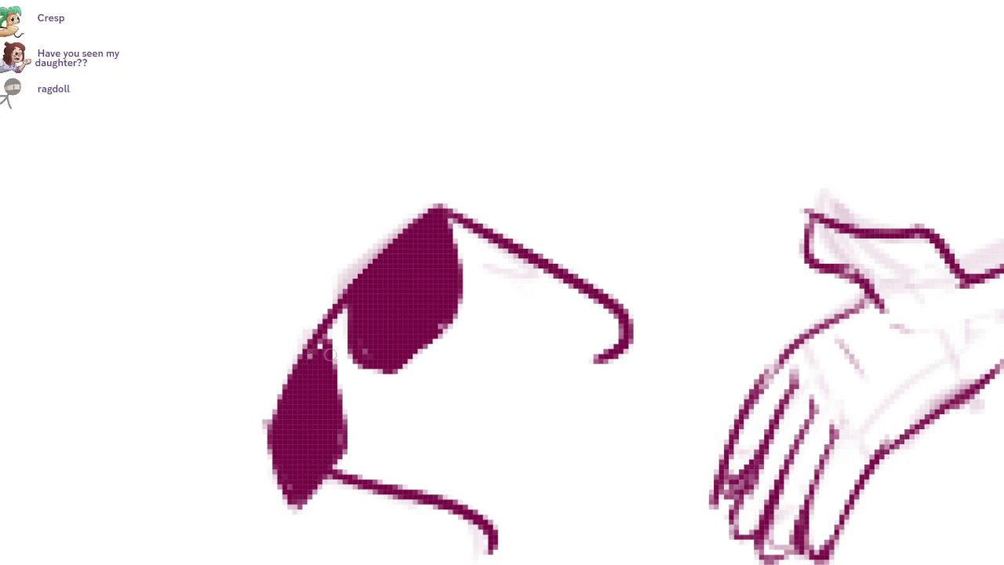
left_click_drag(330, 354, 329, 417)
Step: Trim the sunglasses lenses' edges with the eraser and redraw the bridge between them
key("e")
mouse_move(339, 287)
left_mouse_down()
mouse_move(331, 275)
mouse_move(348, 433)
mouse_move(294, 533)
mouse_move(363, 406)
left_mouse_up()
key("b")
key("e")
mouse_move(281, 535)
left_mouse_down()
mouse_move(330, 485)
mouse_move(371, 479)
left_mouse_up()
key("b")
left_click_drag(325, 367, 350, 323)
mouse_move(348, 318)
left_mouse_down()
mouse_move(327, 374)
mouse_move(303, 383)
mouse_move(294, 470)
left_mouse_up()
Step: Erase zigzag highlight streaks into both dark sunglasses lenses
key("e")
mouse_move(396, 255)
left_mouse_down()
mouse_move(375, 345)
mouse_move(431, 322)
left_mouse_up()
mouse_move(310, 384)
left_mouse_down()
mouse_move(297, 477)
mouse_move(311, 454)
left_mouse_up()
Step: Line the curls on top of the head and the crown's back contour down to a pointed lock
scroll(413, 302, "down", 5)
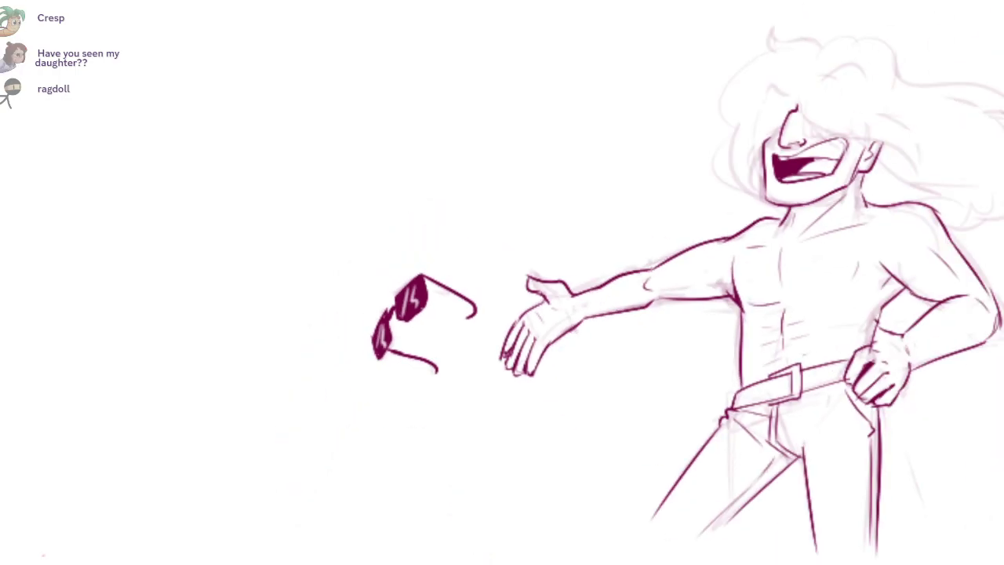
scroll(603, 318, "down", 5)
left_click_drag(603, 319, 532, 332)
scroll(619, 284, "up", 6)
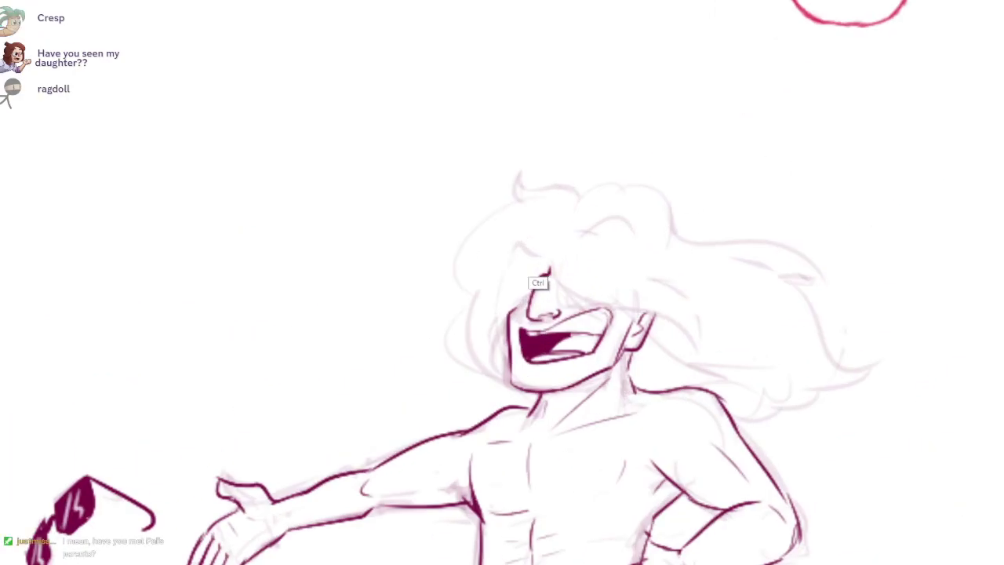
left_click_drag(559, 194, 687, 161)
mouse_move(599, 139)
left_mouse_down()
mouse_move(688, 134)
mouse_move(803, 200)
mouse_move(701, 180)
left_mouse_up()
key("ctrl+z")
mouse_move(567, 124)
left_mouse_down()
mouse_move(682, 102)
mouse_move(754, 196)
mouse_move(847, 265)
mouse_move(763, 226)
left_mouse_up()
key("ctrl+z")
mouse_move(513, 112)
left_mouse_down()
mouse_move(675, 175)
mouse_move(755, 228)
mouse_move(716, 256)
left_mouse_up()
left_click_drag(596, 184, 740, 181)
left_click_drag(607, 119, 511, 128)
key("ctrl+z")
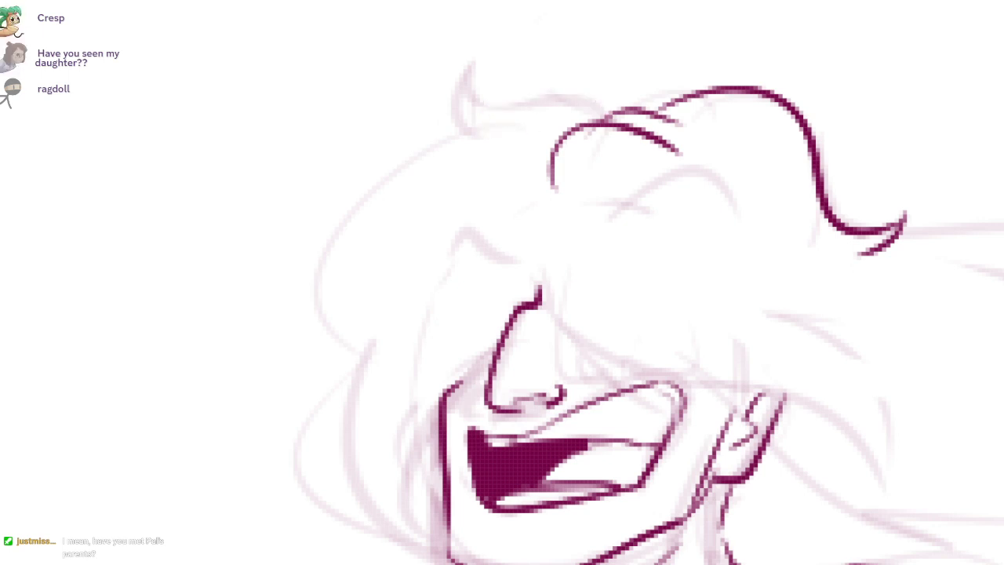
Step: Line the front mass of hair in two rounded bulges from the crown down to the jaw
mouse_move(612, 115)
left_mouse_down()
mouse_move(483, 119)
mouse_move(414, 161)
mouse_move(516, 125)
mouse_move(410, 330)
mouse_move(393, 470)
left_mouse_up()
key("ctrl+z")
left_click_drag(439, 289, 491, 508)
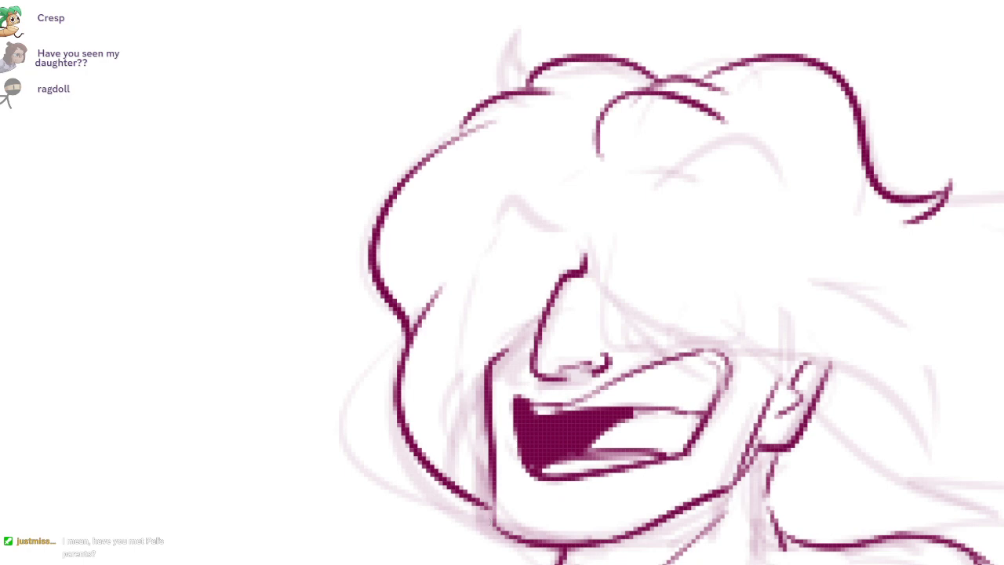
mouse_move(586, 220)
left_mouse_down()
mouse_move(587, 231)
mouse_move(752, 357)
left_mouse_up()
left_click_drag(838, 314, 766, 288)
key("ctrl+z")
mouse_move(516, 179)
left_mouse_down()
mouse_move(658, 294)
mouse_move(676, 375)
left_mouse_up()
left_click_drag(695, 291, 685, 356)
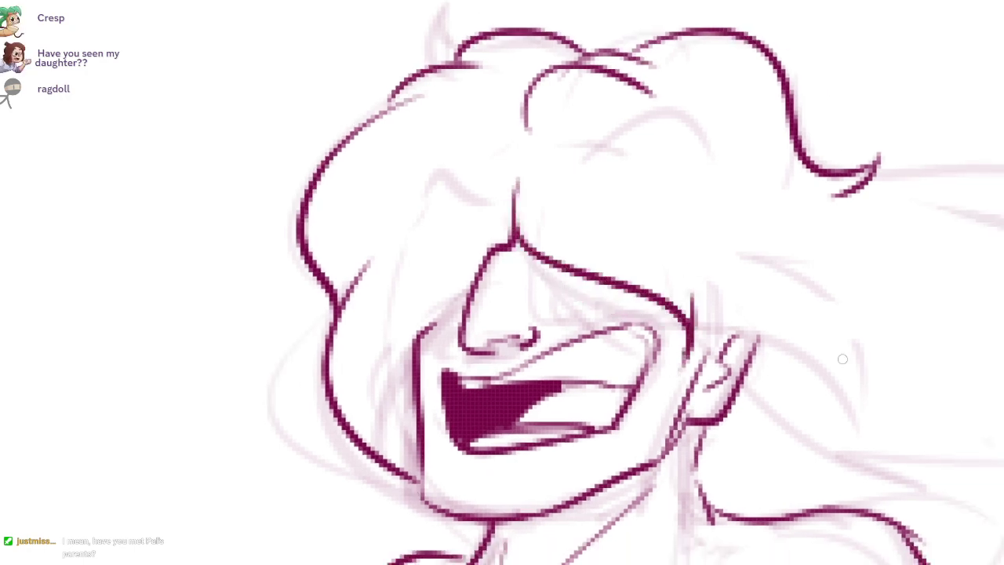
left_click_drag(847, 358, 814, 340)
key("ctrl+z")
key("ctrl+z")
left_click_drag(489, 171, 670, 371)
key("ctrl+z")
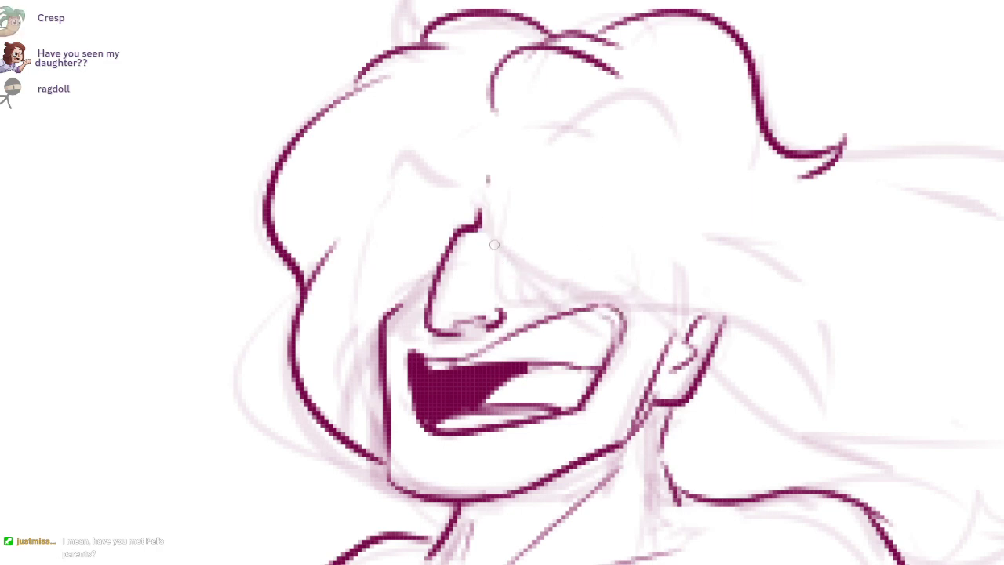
Step: Line the fringe sweeping from above the nose across the face to the ear, and the far cheek's edge
left_click_drag(486, 178, 749, 305)
left_click_drag(445, 259, 414, 338)
key("ctrl+z")
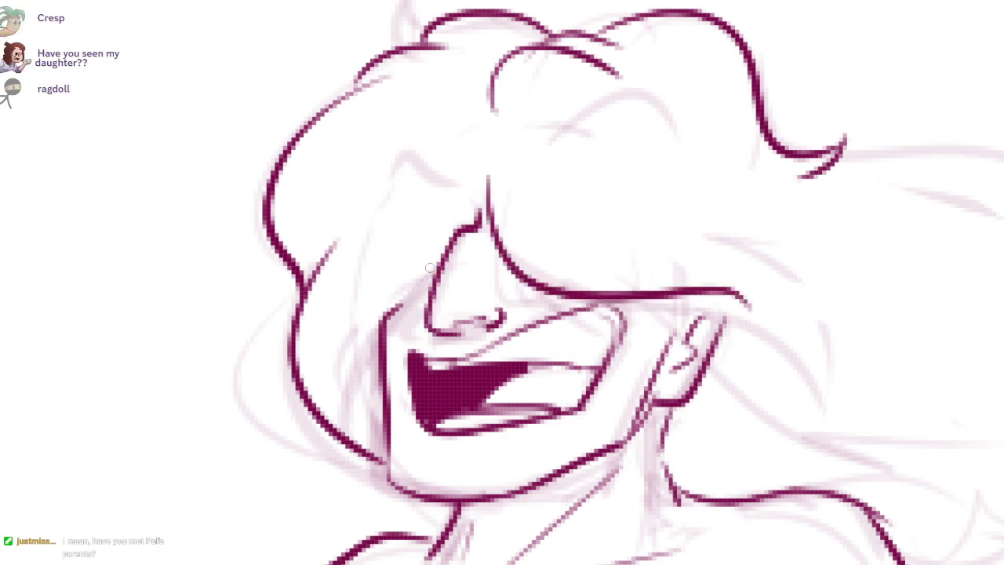
left_click_drag(434, 276, 381, 320)
Step: Line both raised, arched eyebrows over the hair
left_click_drag(424, 139, 413, 170)
left_click_drag(380, 206, 443, 214)
mouse_move(510, 196)
left_mouse_down()
mouse_move(588, 149)
mouse_move(646, 178)
left_mouse_up()
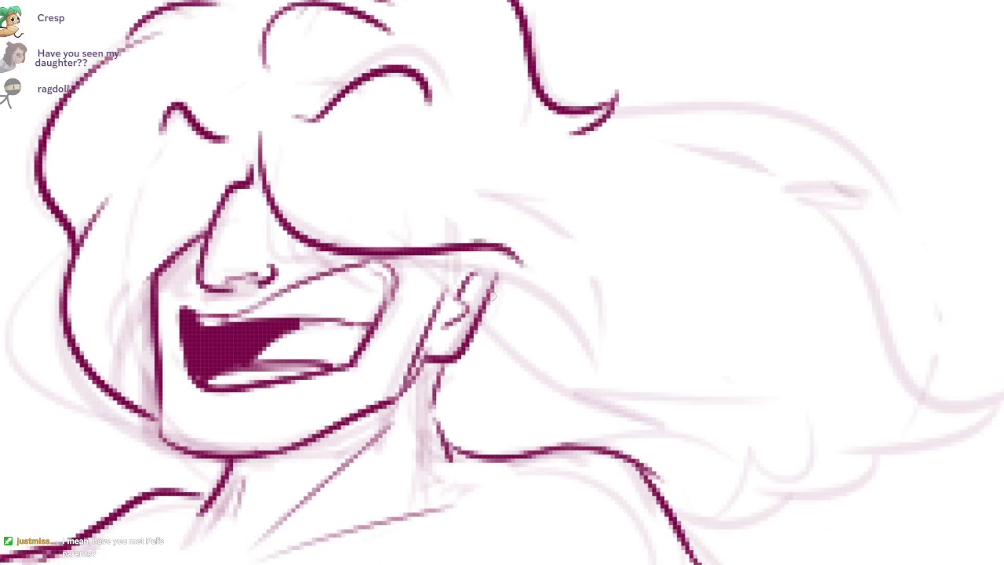
Step: Line the hair strands behind the ear and neck and the hair's scalloped lower edge above the shoulder
left_click_drag(423, 242, 584, 322)
left_click_drag(469, 345, 539, 394)
left_click_drag(434, 404, 496, 428)
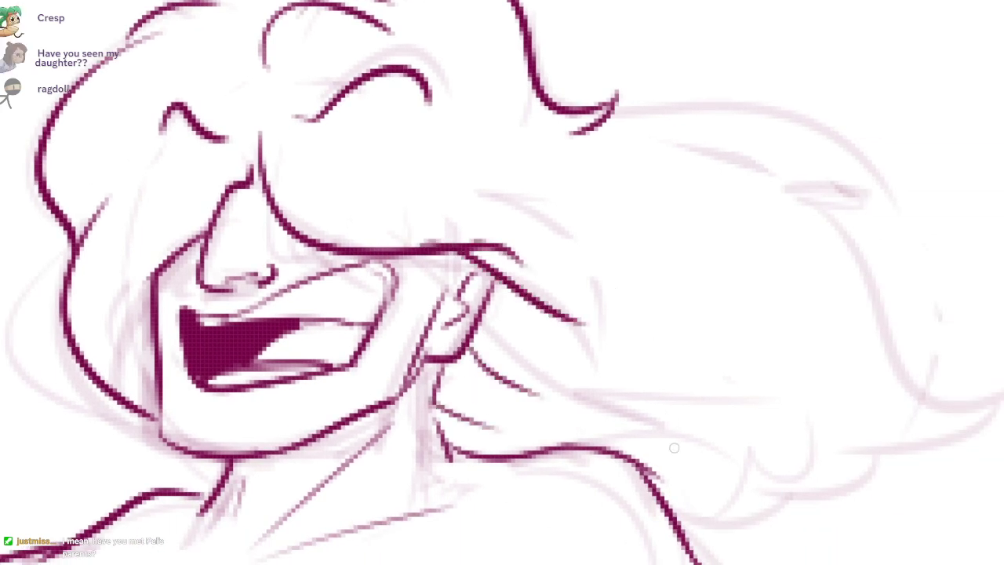
left_click_drag(672, 447, 564, 408)
mouse_move(562, 465)
left_mouse_down()
mouse_move(709, 447)
mouse_move(783, 420)
left_mouse_up()
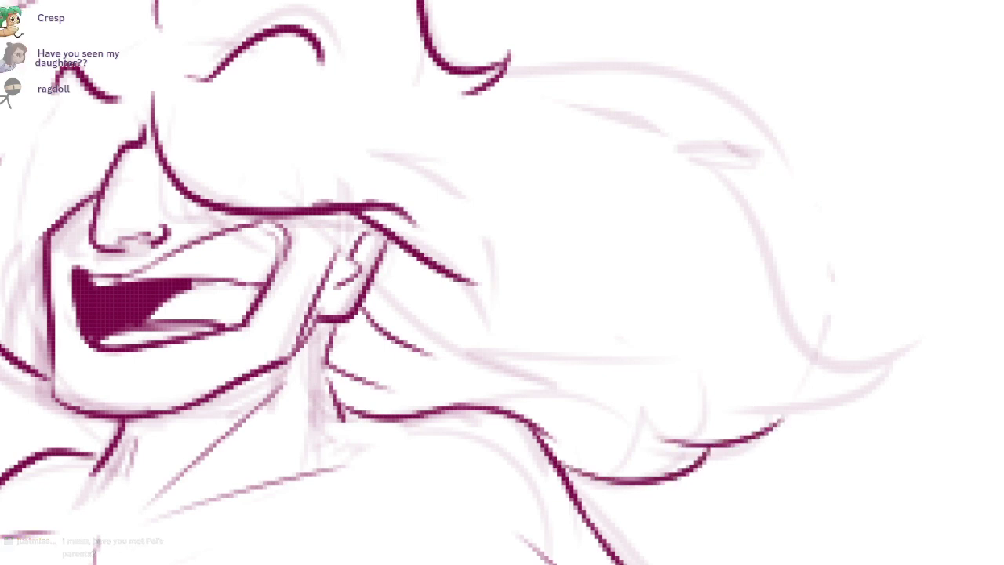
Step: Line the flowing hair's long trailing edge and a curved inner strand with a hooked tip
left_click_drag(662, 169, 665, 225)
mouse_move(479, 144)
left_mouse_down()
mouse_move(798, 246)
mouse_move(673, 122)
mouse_move(786, 234)
mouse_move(660, 204)
left_mouse_up()
key("ctrl+z")
key("ctrl+z")
mouse_move(784, 228)
left_mouse_down()
mouse_move(708, 201)
mouse_move(877, 372)
mouse_move(756, 493)
left_mouse_up()
left_click_drag(526, 312, 746, 407)
key("ctrl+z")
mouse_move(574, 280)
left_mouse_down()
mouse_move(734, 323)
mouse_move(662, 362)
left_mouse_up()
left_click_drag(698, 378, 661, 383)
Step: Line an upper inner strand and the top contour of the trailing hair, ending in a pointed lock
left_click_drag(392, 267, 639, 248)
left_click_drag(525, 132, 798, 202)
key("ctrl+z")
mouse_move(618, 133)
left_mouse_down()
mouse_move(788, 193)
mouse_move(745, 212)
left_mouse_up()
left_click_drag(790, 228, 696, 331)
Step: Erase the steep back of the crown and redraw it as a long sweep ending in a pointed lock joined to the trailing hair
key("e")
mouse_move(614, 213)
left_mouse_down()
mouse_move(600, 217)
mouse_move(586, 182)
left_mouse_up()
left_click_drag(729, 238, 625, 223)
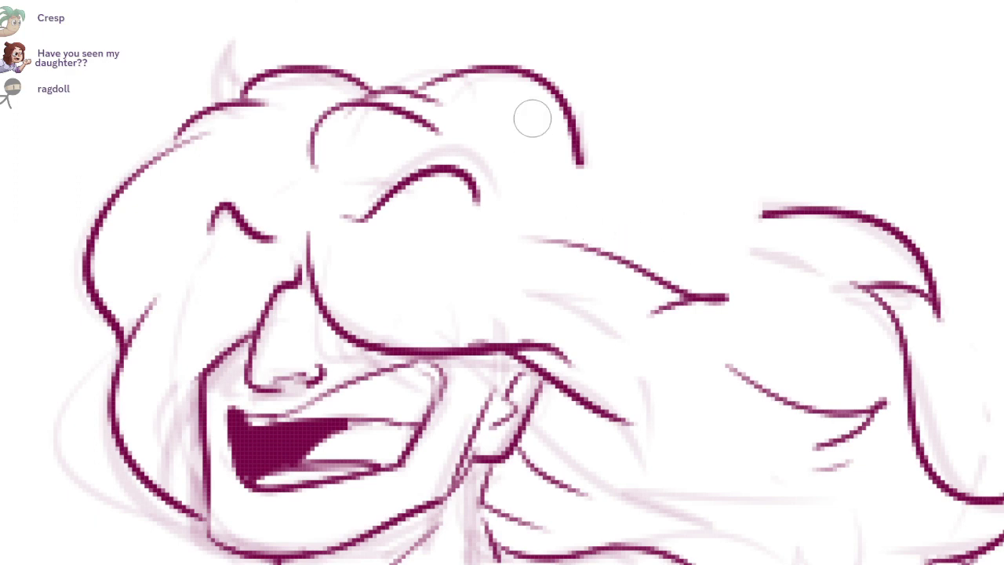
left_click_drag(558, 94, 582, 160)
key("b")
mouse_move(539, 80)
left_mouse_down()
mouse_move(674, 170)
mouse_move(761, 172)
left_mouse_up()
key("ctrl+z")
mouse_move(508, 79)
left_mouse_down()
mouse_move(761, 156)
mouse_move(666, 200)
left_mouse_up()
key("ctrl+z")
mouse_move(794, 212)
left_mouse_down()
mouse_move(679, 195)
mouse_move(688, 200)
left_mouse_up()
key("ctrl+z")
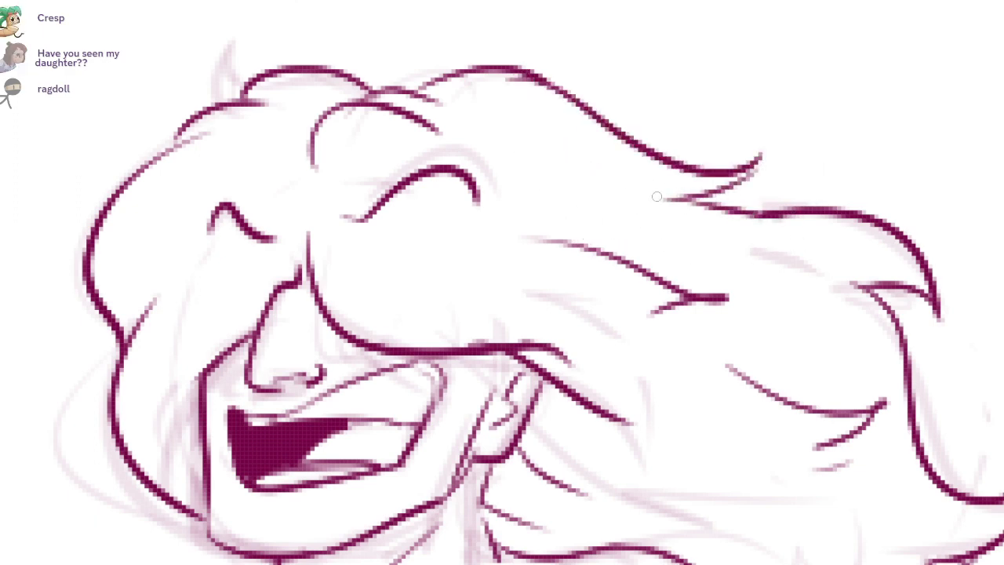
left_click_drag(427, 203, 530, 424)
left_click_drag(530, 423, 444, 298)
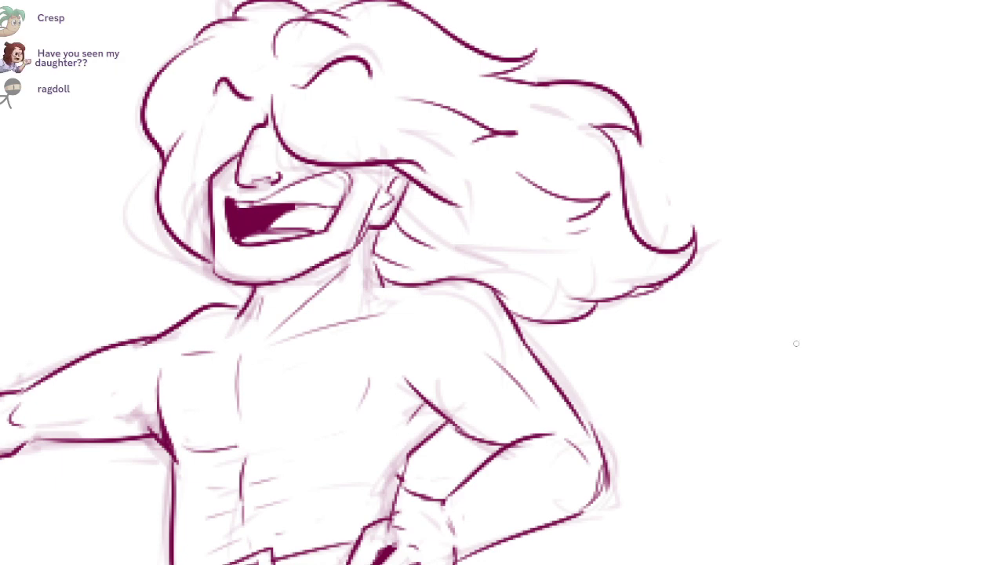
scroll(796, 344, "down", 6)
scroll(795, 343, "up", 3)
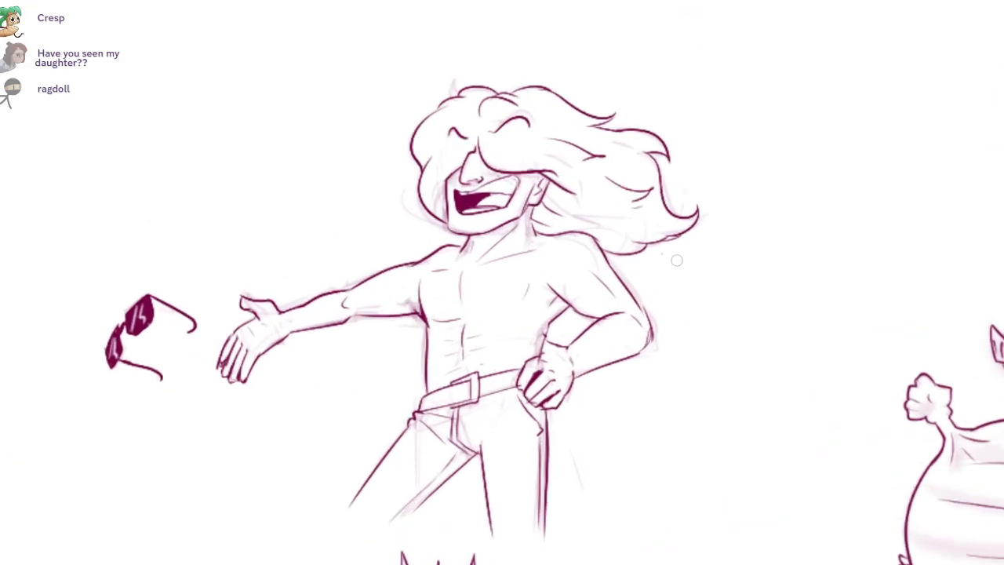
left_click_drag(706, 326, 795, 343)
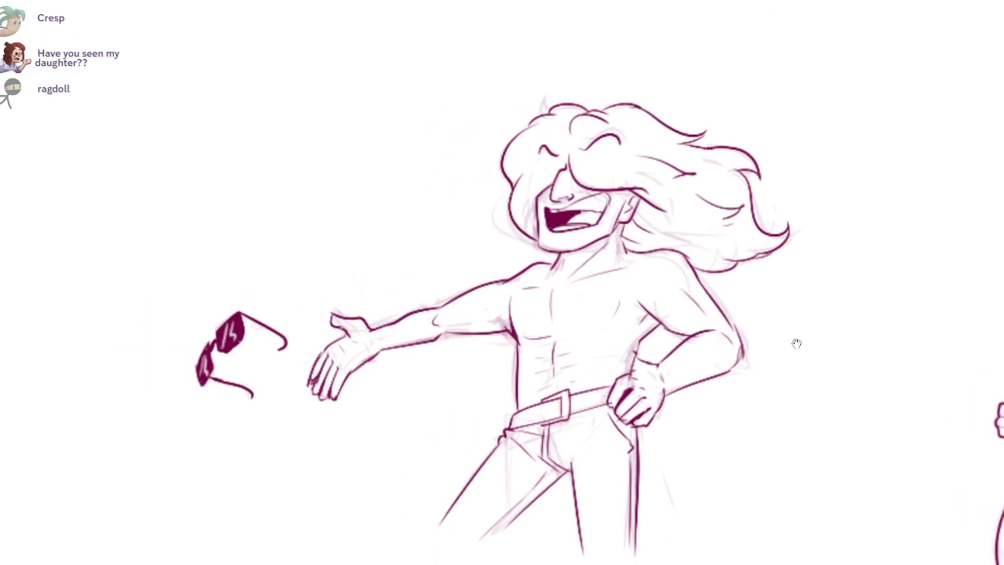
Step: Hand-letter "BRUT" in dark magenta capitals rising diagonally in the empty space in front of the face
scroll(578, 177, "up", 4)
left_click_drag(584, 180, 636, 290)
mouse_move(274, 395)
left_mouse_down()
mouse_move(302, 407)
mouse_move(296, 402)
left_mouse_up()
mouse_move(295, 398)
left_mouse_down()
mouse_move(319, 403)
mouse_move(306, 410)
mouse_move(319, 397)
left_mouse_up()
key("ctrl+z")
key("ctrl+z")
left_click_drag(302, 322, 342, 338)
key("ctrl+z")
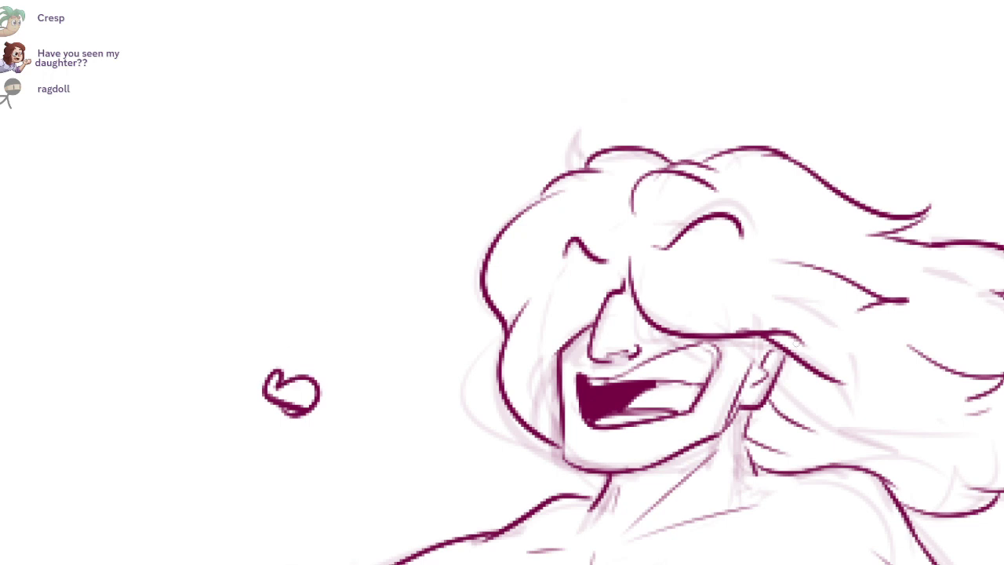
left_click_drag(283, 352, 328, 371)
mouse_move(286, 357)
left_mouse_down()
mouse_move(311, 335)
mouse_move(341, 339)
left_mouse_up()
mouse_move(301, 305)
left_mouse_down()
mouse_move(343, 313)
mouse_move(312, 293)
left_mouse_up()
left_click_drag(321, 263, 358, 279)
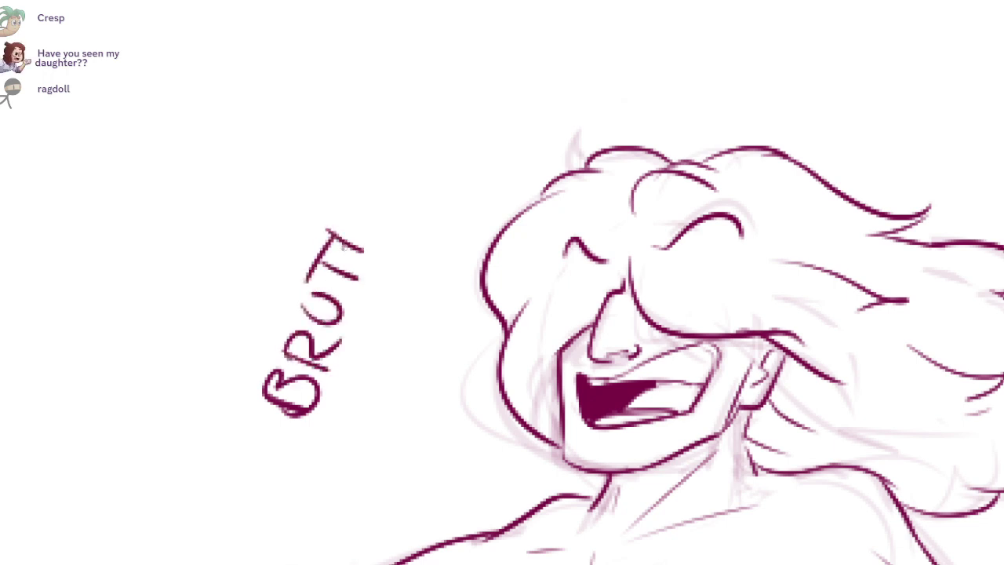
Step: Continue the lettering with "HAAAAA", making the letters grow as they arc up over the head
mouse_move(351, 235)
left_mouse_down()
mouse_move(380, 209)
mouse_move(398, 151)
mouse_move(427, 118)
left_mouse_up()
left_click_drag(413, 44, 448, 149)
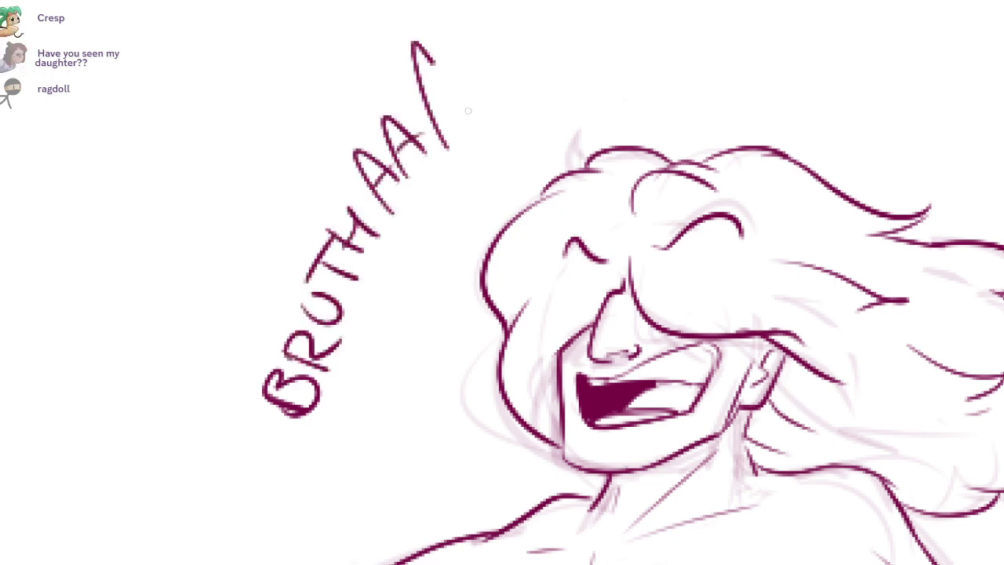
left_click_drag(468, 111, 472, 118)
left_click_drag(426, 104, 445, 87)
mouse_move(484, 113)
left_mouse_down()
mouse_move(480, 55)
mouse_move(554, 110)
left_mouse_up()
left_click_drag(487, 59, 513, 47)
mouse_move(549, 86)
left_mouse_down()
mouse_move(497, 193)
mouse_move(605, 211)
left_mouse_up()
left_click_drag(570, 132, 608, 129)
left_click_drag(796, 343, 825, 237)
left_click_drag(368, 379, 384, 419)
left_click_drag(438, 395, 343, 366)
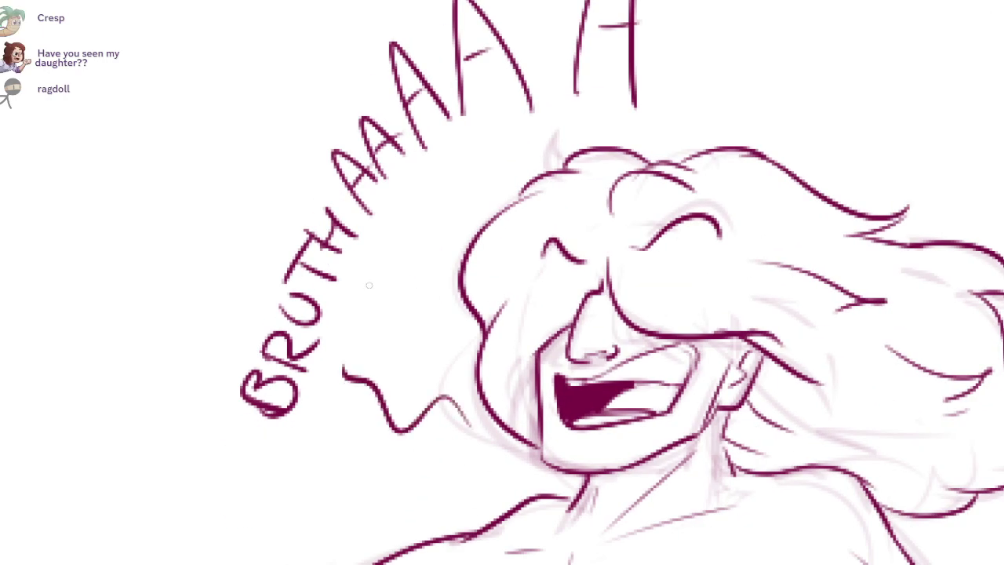
key("ctrl+z")
left_click_drag(419, 398, 313, 368)
key("ctrl+z")
key("ctrl+z")
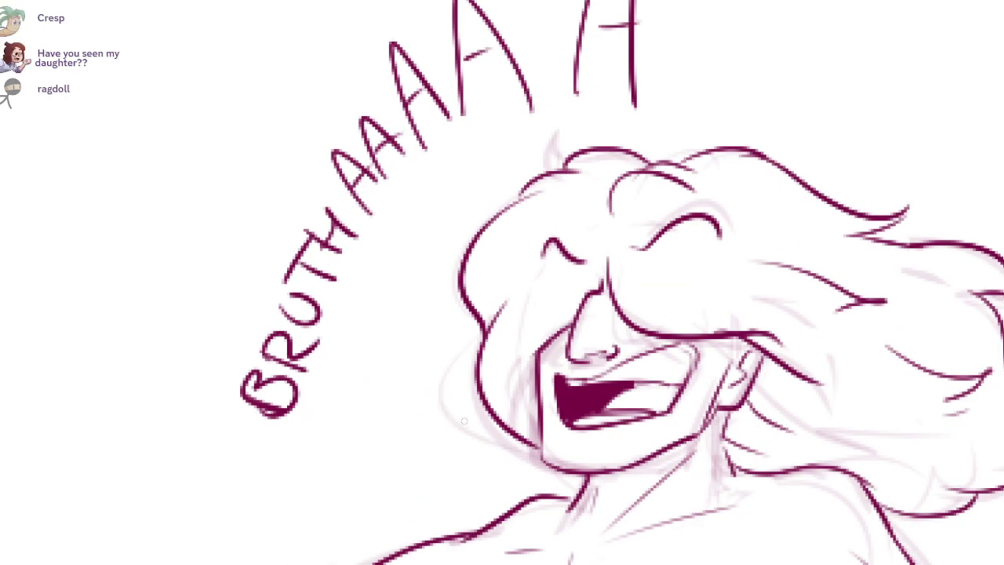
Step: Draw a wavy speech tail in dark magenta from beneath the B of the lettering to the laughing mouth
mouse_move(463, 404)
left_mouse_down()
mouse_move(349, 443)
mouse_move(275, 438)
left_mouse_up()
scroll(796, 342, "down", 6)
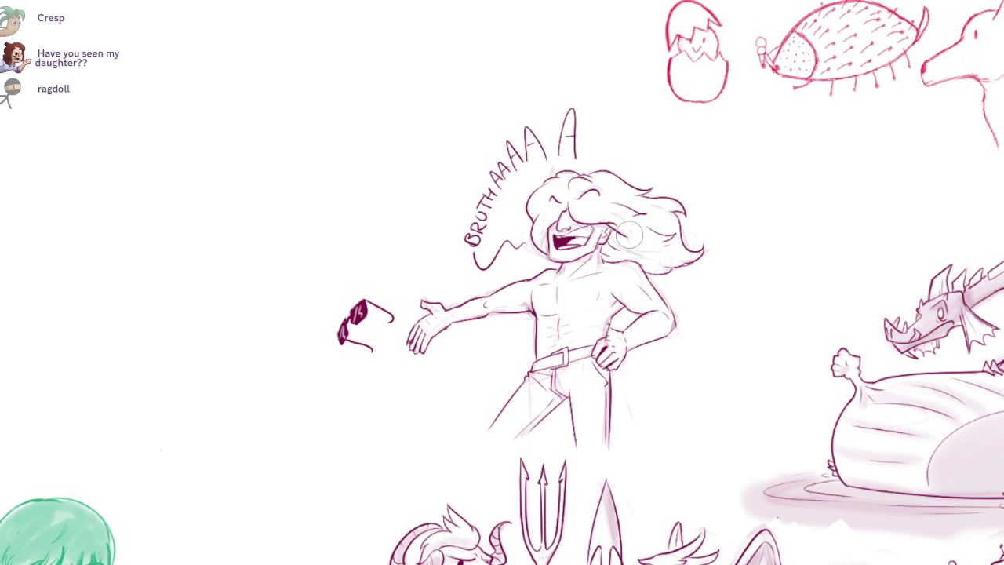
Step: Shade the underside of the trailing hair, the far side of the torso and the bent arm in soft pale magenta
scroll(795, 345, "up", 2)
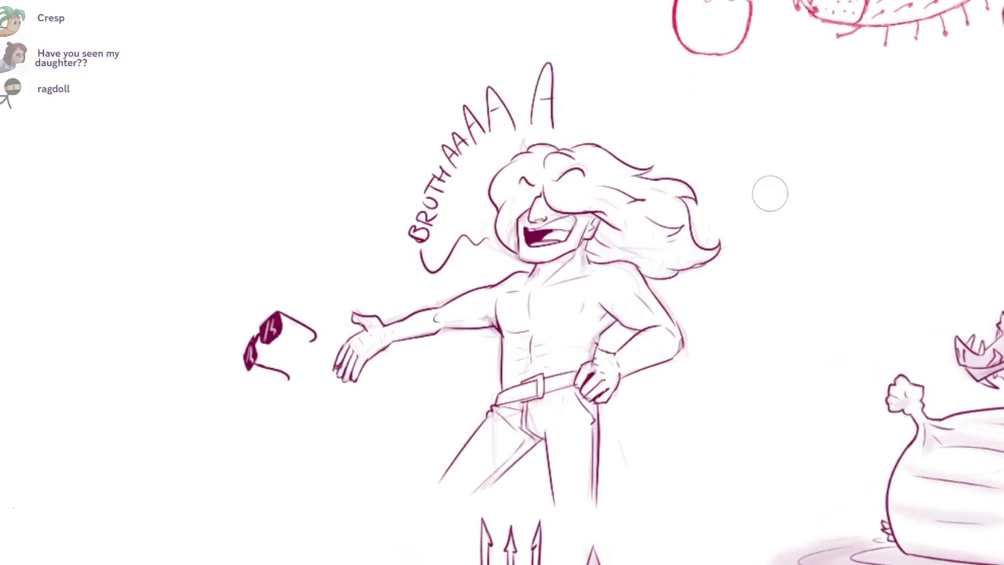
scroll(608, 220, "up", 2)
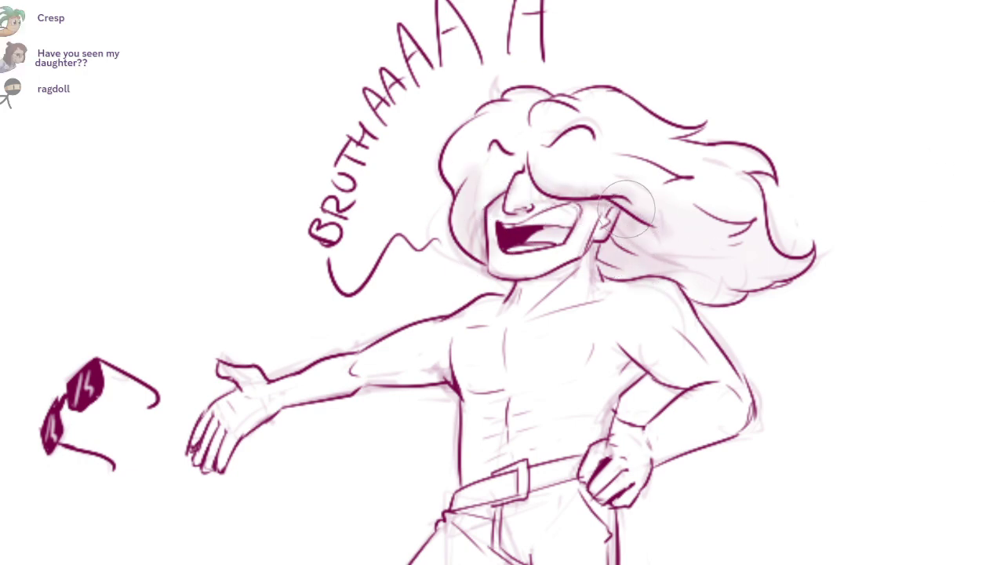
left_click_drag(784, 414, 796, 343)
left_click_drag(655, 301, 576, 368)
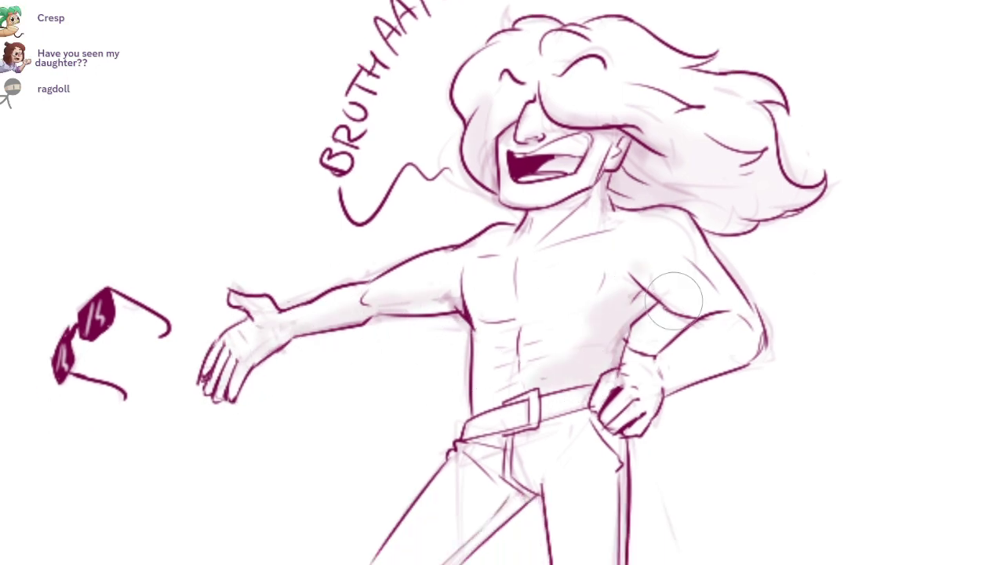
left_click_drag(702, 309, 680, 256)
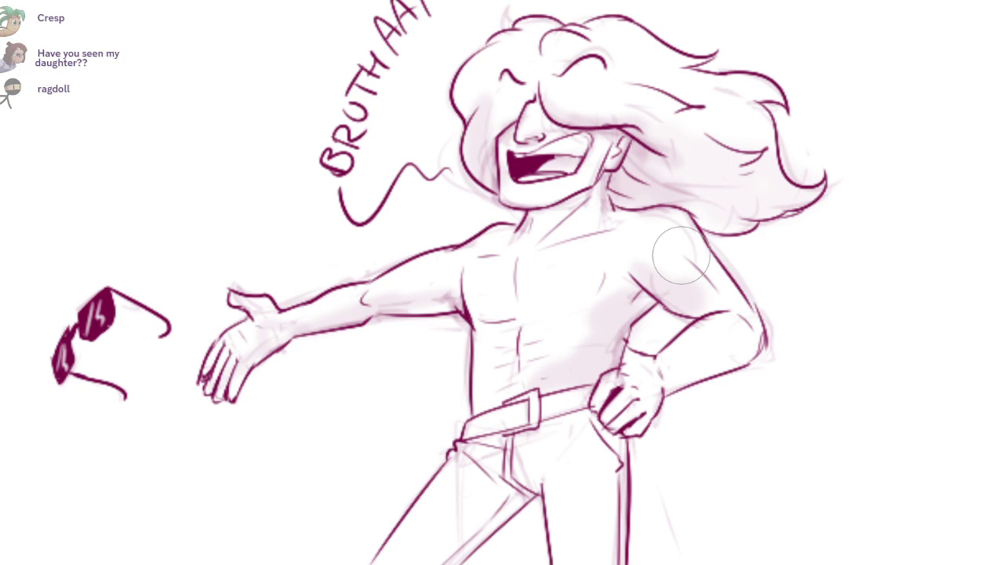
left_click_drag(652, 397, 737, 321)
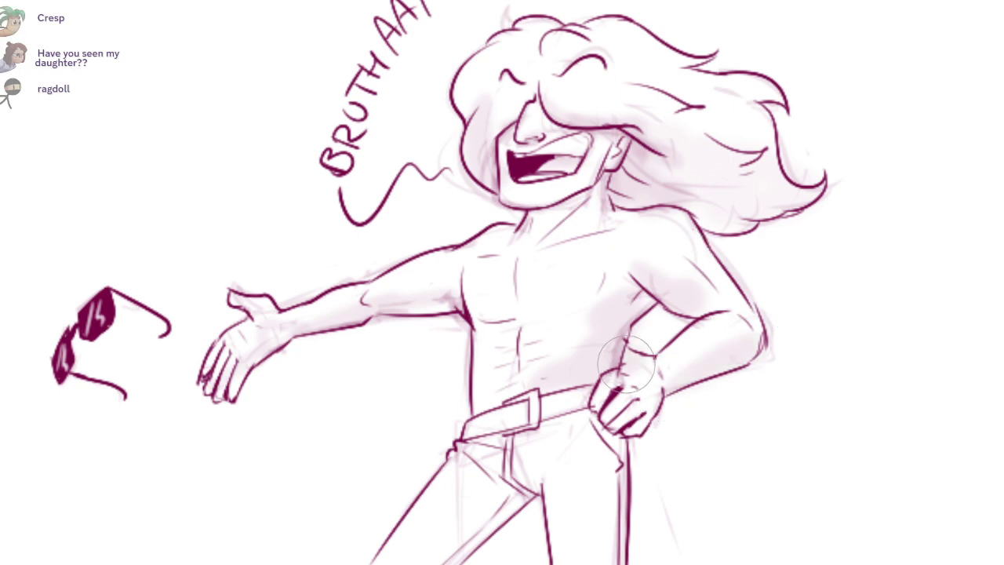
mouse_move(619, 392)
left_mouse_down()
mouse_move(643, 416)
mouse_move(624, 416)
left_mouse_up()
Step: Fill both trouser legs with a flat pale magenta tone and shade the belt slightly darker
left_click_drag(795, 342, 852, 187)
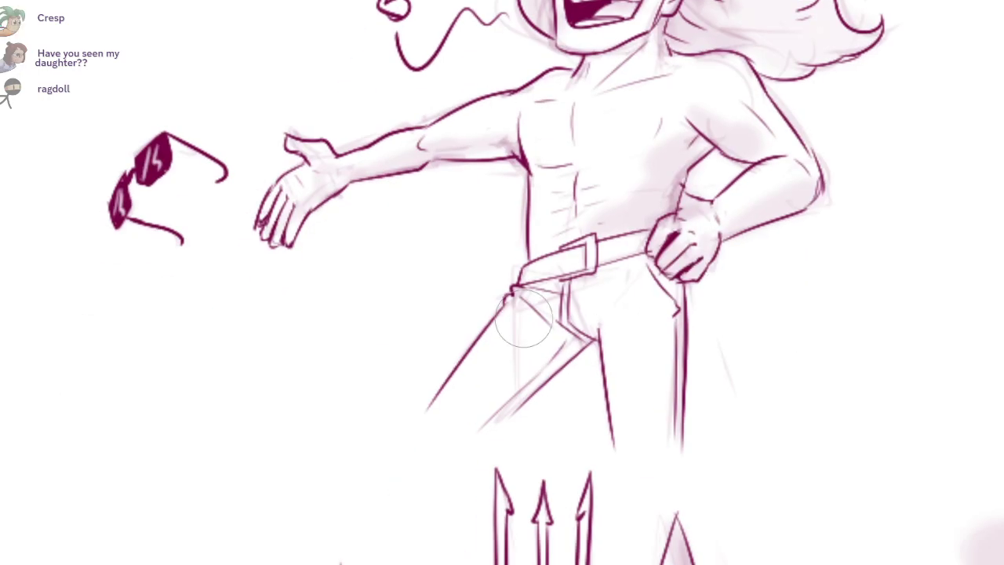
left_click_drag(525, 321, 455, 382)
mouse_move(424, 427)
left_mouse_down()
mouse_move(482, 399)
mouse_move(515, 336)
left_mouse_up()
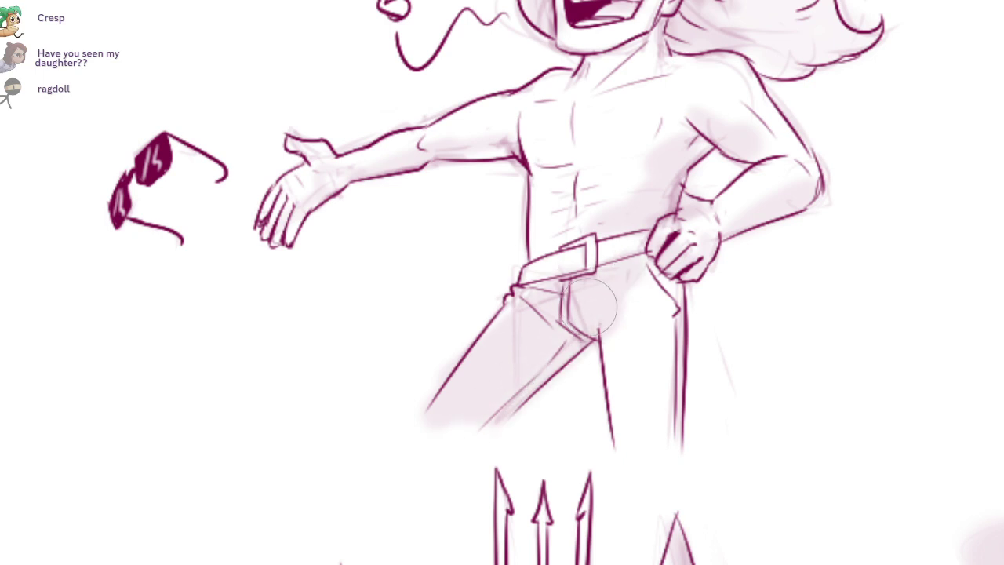
mouse_move(621, 270)
left_mouse_down()
mouse_move(644, 424)
mouse_move(638, 408)
mouse_move(663, 313)
mouse_move(627, 274)
mouse_move(537, 274)
left_mouse_up()
left_click_drag(636, 239, 541, 270)
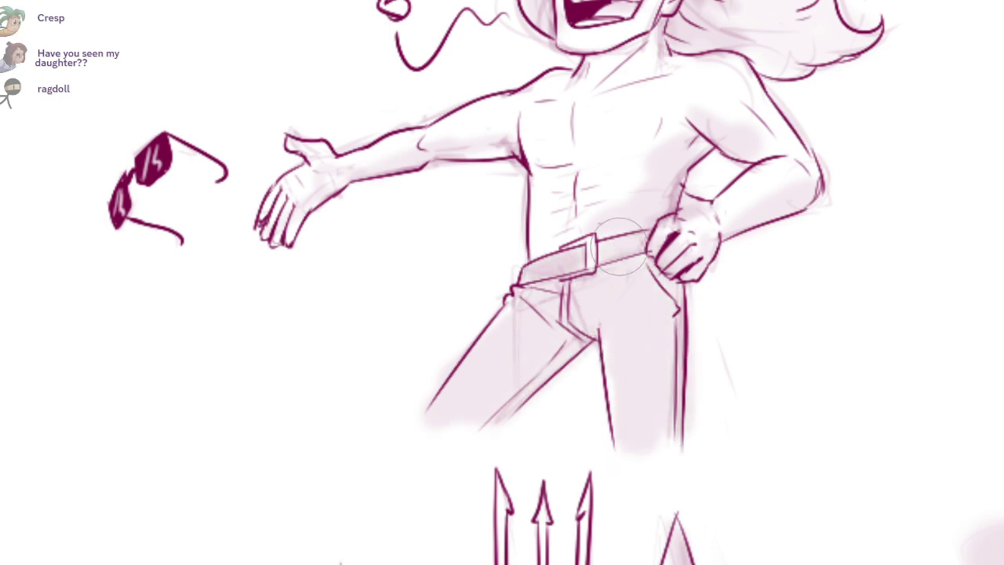
left_click_drag(612, 250, 644, 241)
Step: Add soft magenta shadows beneath the chest, across the torso, and on the face and neck
left_click_drag(796, 344, 759, 493)
left_click_drag(496, 320, 642, 303)
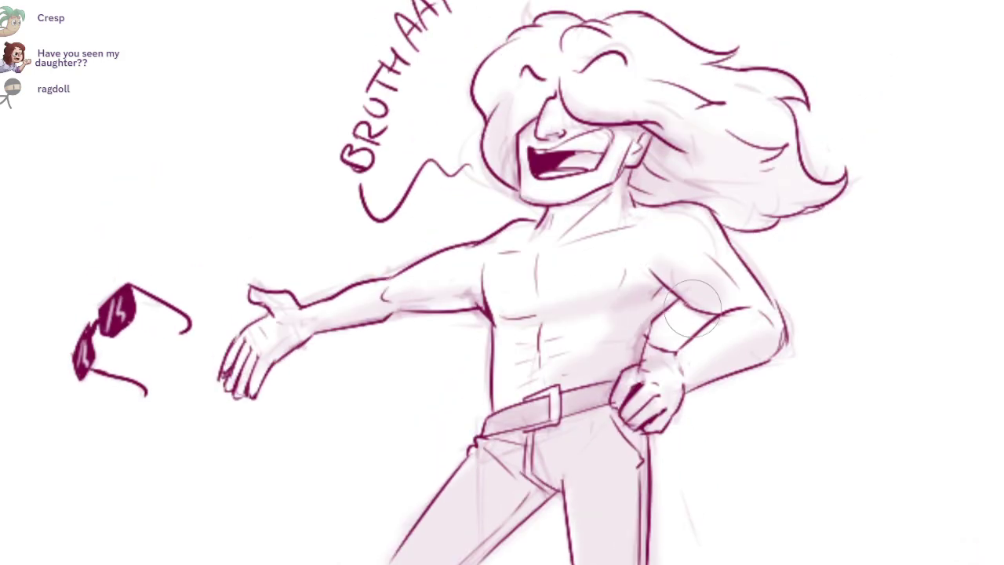
left_click_drag(793, 317, 796, 343)
mouse_move(595, 216)
left_mouse_down()
mouse_move(627, 204)
mouse_move(553, 244)
mouse_move(630, 183)
mouse_move(607, 237)
left_mouse_up()
left_click_drag(811, 312, 796, 343)
mouse_move(636, 298)
left_mouse_down()
mouse_move(632, 332)
mouse_move(796, 343)
left_mouse_up()
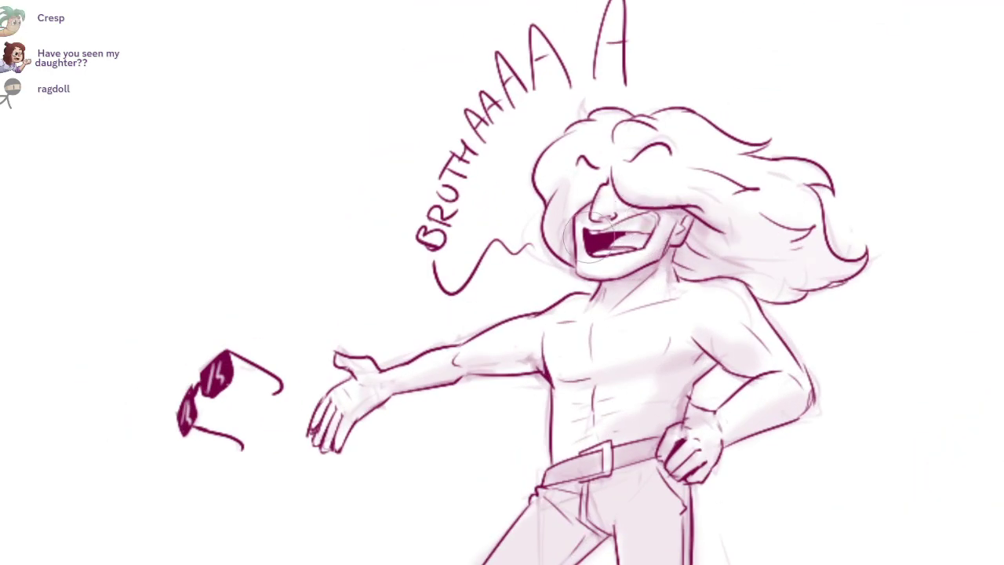
left_click_drag(821, 381, 796, 343)
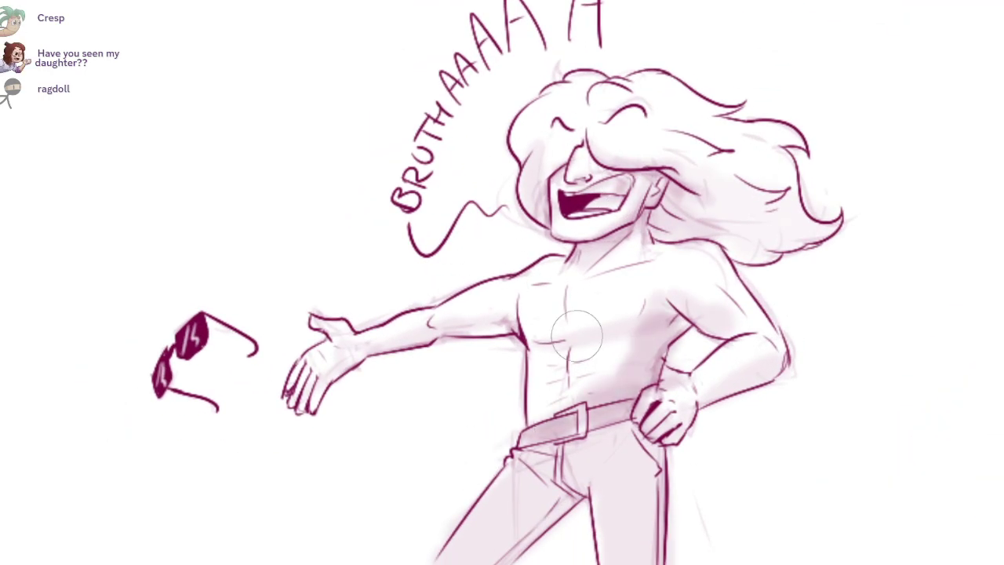
Step: Select the finished figure with its sunglasses and lettering, scale it down and place it beside the dragon, above the griffin
scroll(683, 387, "down", 2)
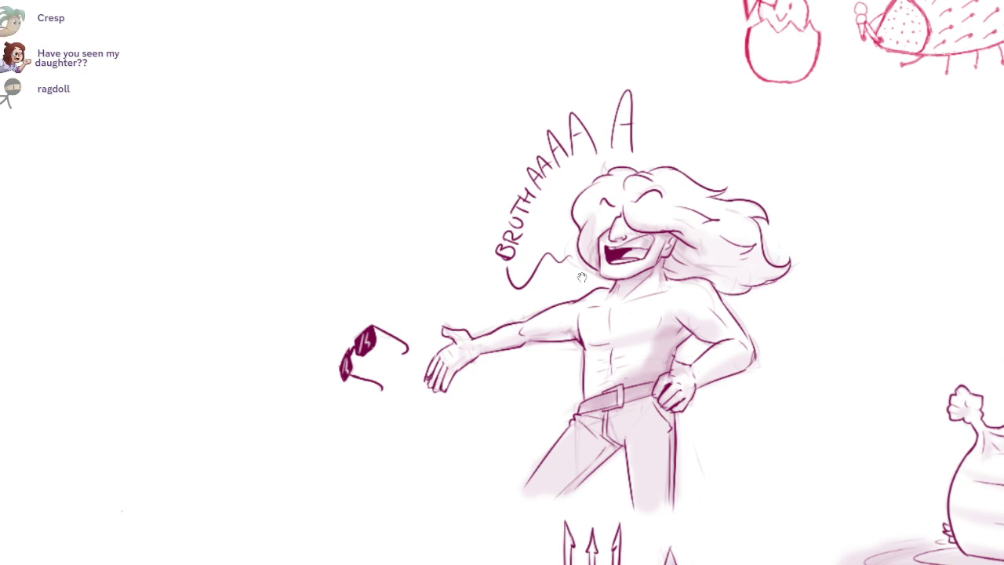
mouse_move(581, 277)
left_mouse_down()
mouse_move(768, 275)
mouse_move(783, 284)
left_mouse_up()
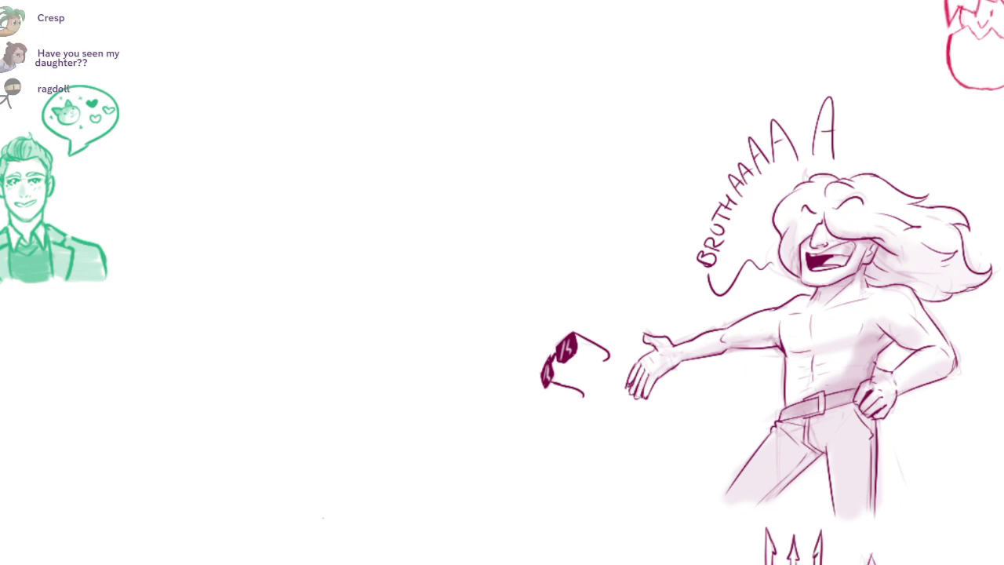
scroll(801, 317, "down", 3)
left_click_drag(856, 227, 601, 129)
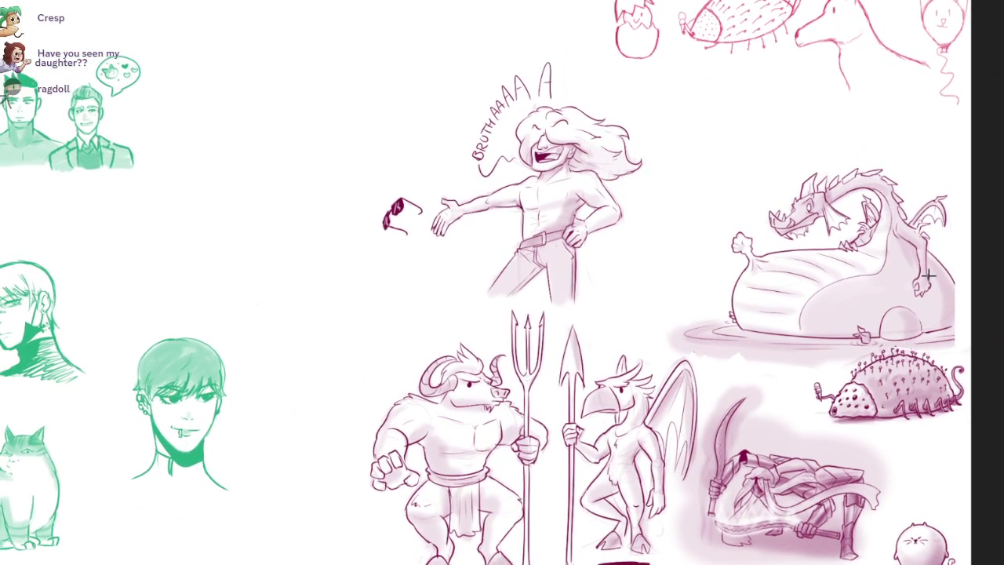
mouse_move(670, 158)
left_mouse_down()
mouse_move(570, 314)
mouse_move(371, 265)
mouse_move(657, 101)
mouse_move(670, 156)
left_mouse_up()
key("ctrl+t")
mouse_move(670, 26)
left_mouse_down()
mouse_move(619, 74)
mouse_move(712, 181)
left_mouse_up()
key("Return")
key("ctrl+d")
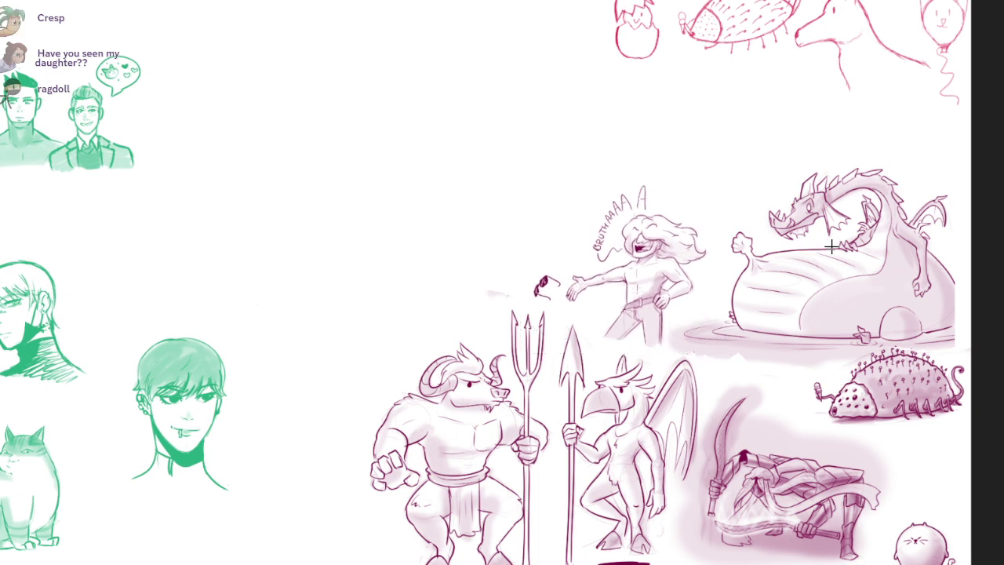
Step: Erase the stray smudge left on the canvas beside the relocated sunglasses
key("ctrl+z")
key("e")
left_click_drag(486, 309, 484, 297)
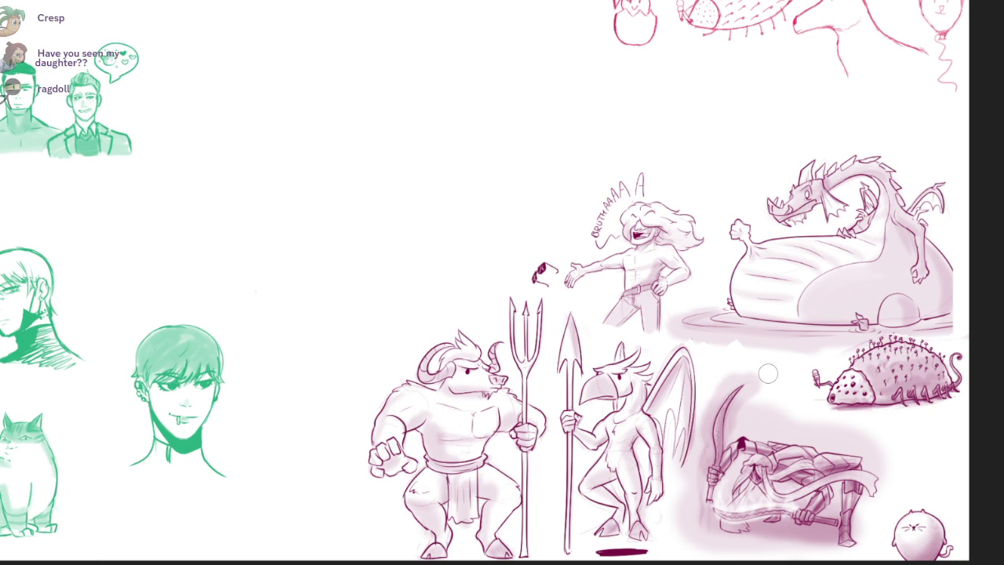